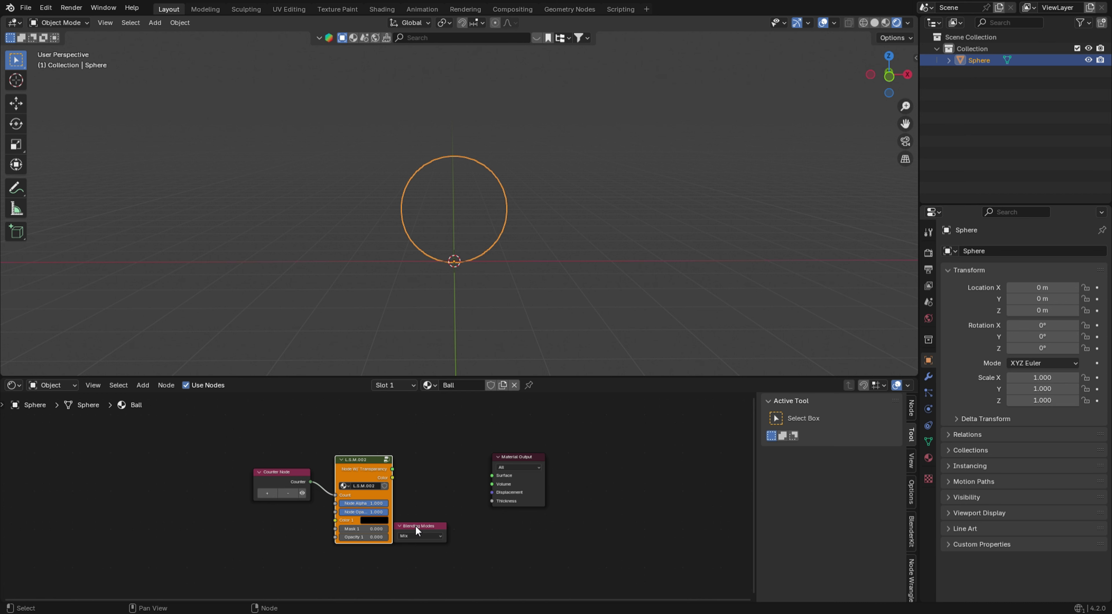
Look through the options of the Blending Modes node beside the L.S.M.002 node.
scroll(417, 530, up, 3)
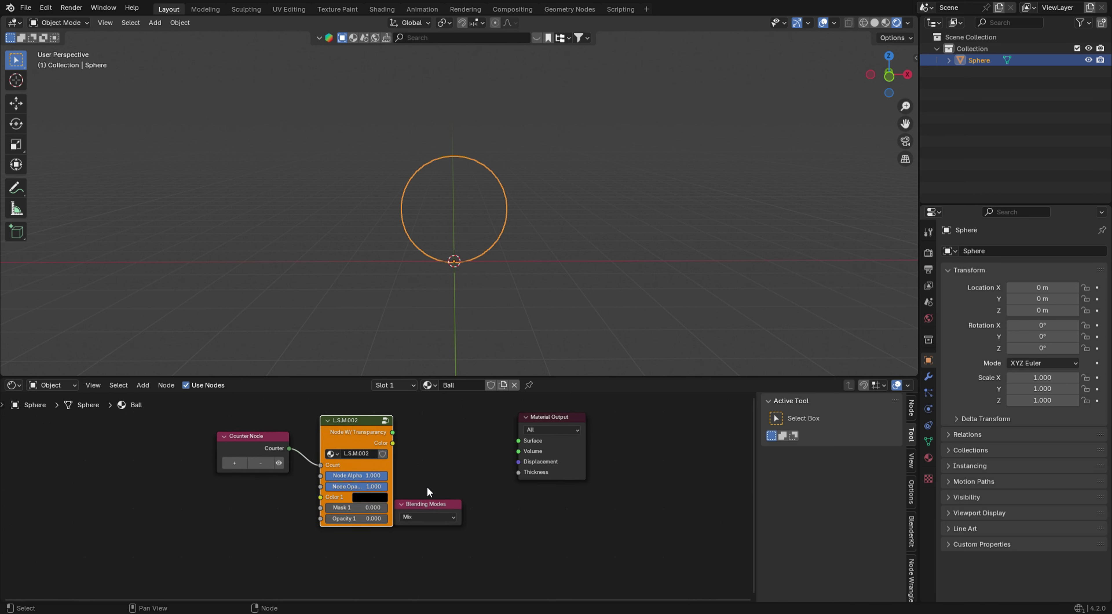
scroll(427, 491, down, 1)
click(428, 513)
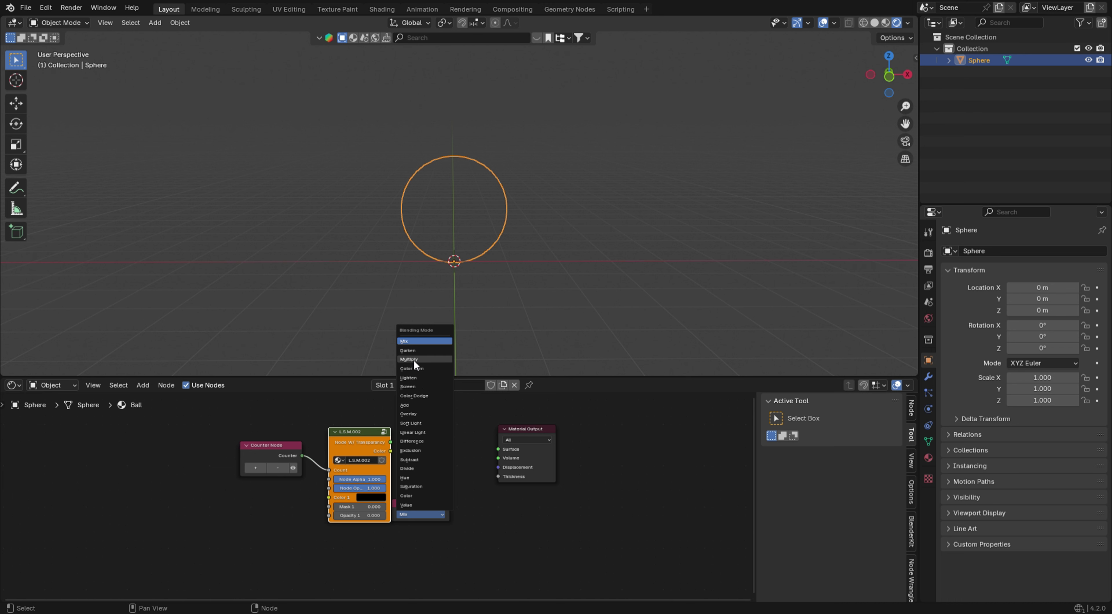
scroll(409, 447, up, 2)
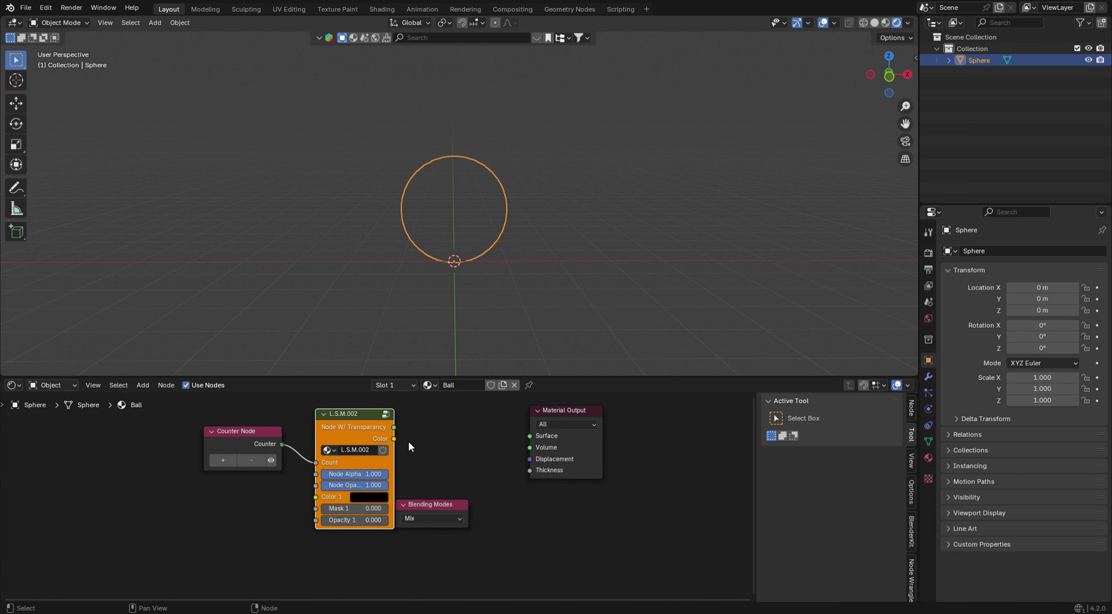
Connect the L.S.M.002 node's transparency output to the Material Output Surface and increase the layer count to four.
ctrl+shift+click(364, 426)
scroll(289, 451, down, 1)
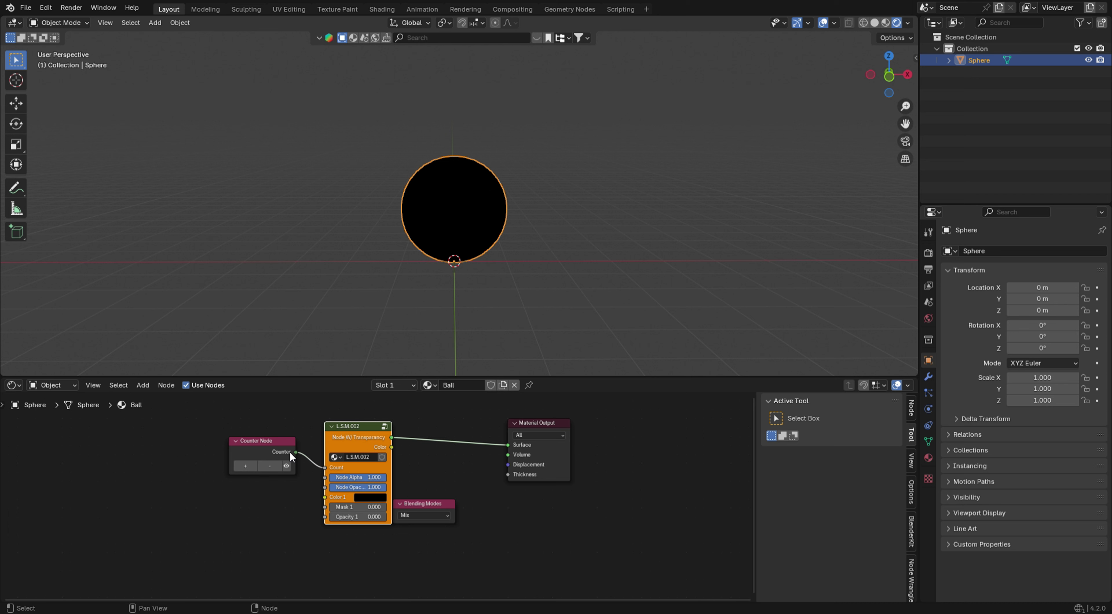
click(245, 466)
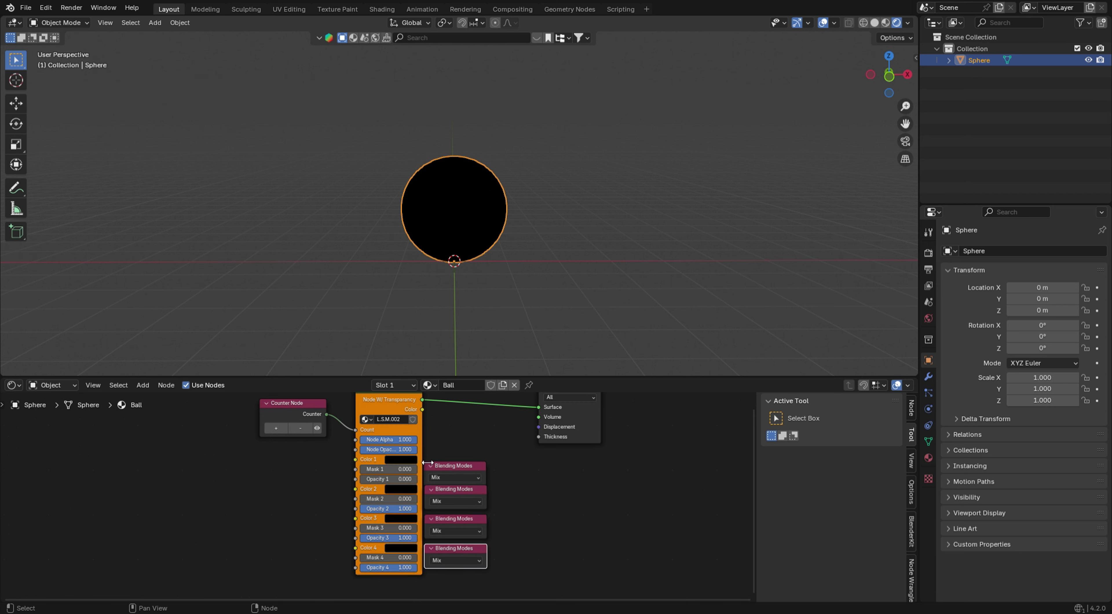
Add a Main Light Red node beside the L.S.M.002 node and connect its Mask output to Mask 1.
scroll(428, 462, down, 1)
key(shift+a)
mouse_move(202, 499)
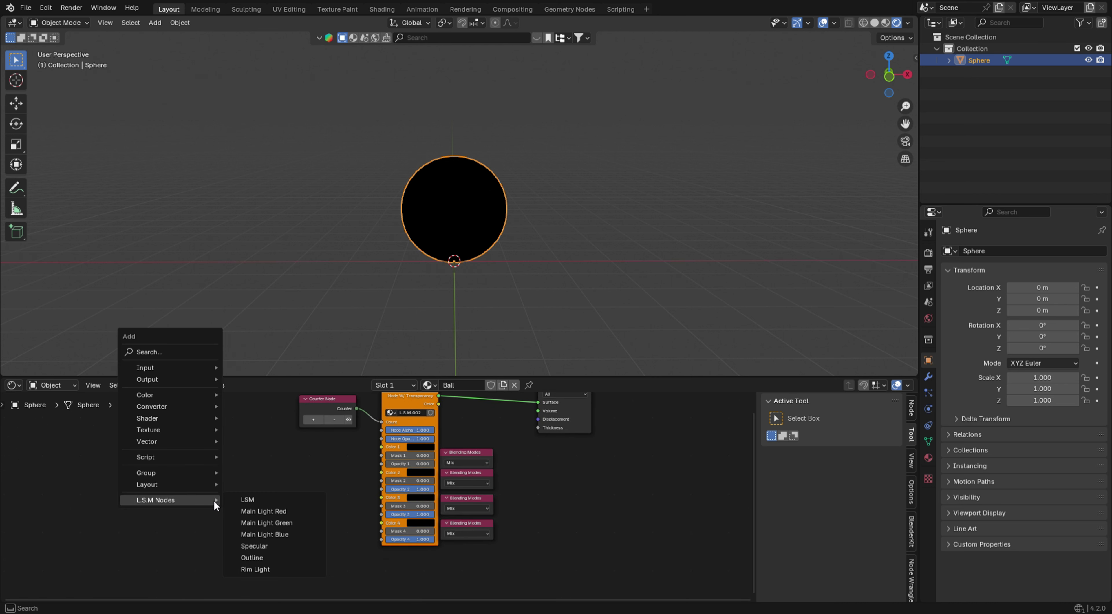
click(275, 510)
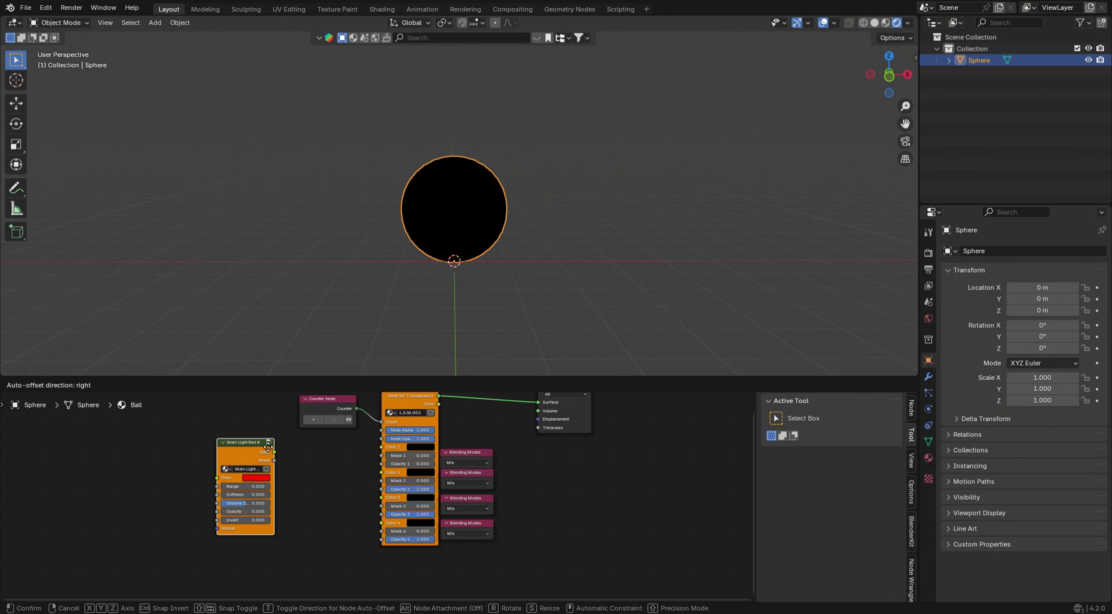
click(268, 447)
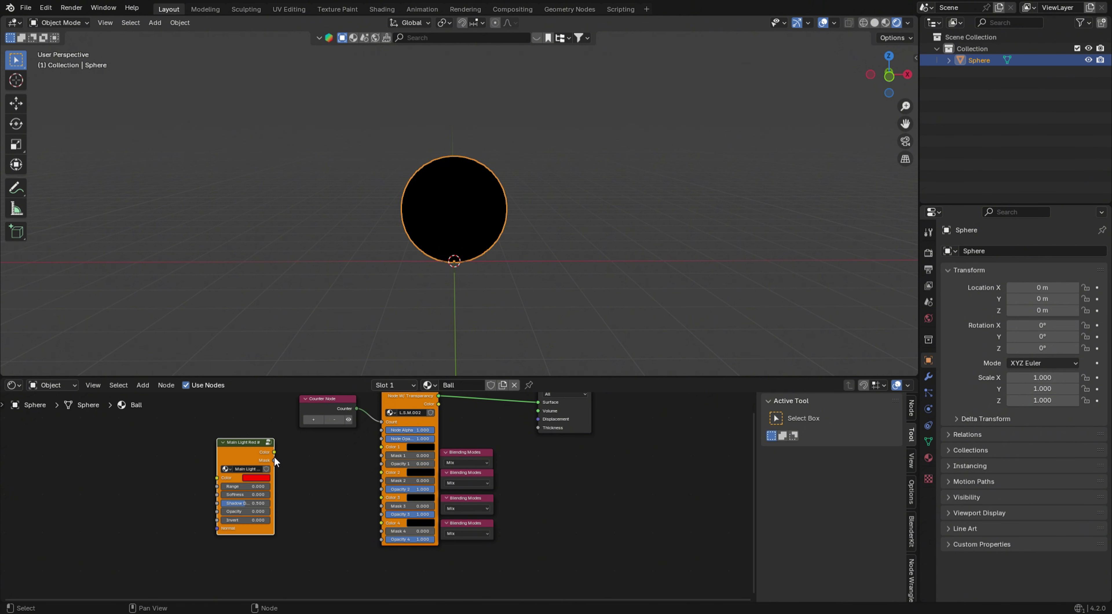
drag(274, 460, 434, 465)
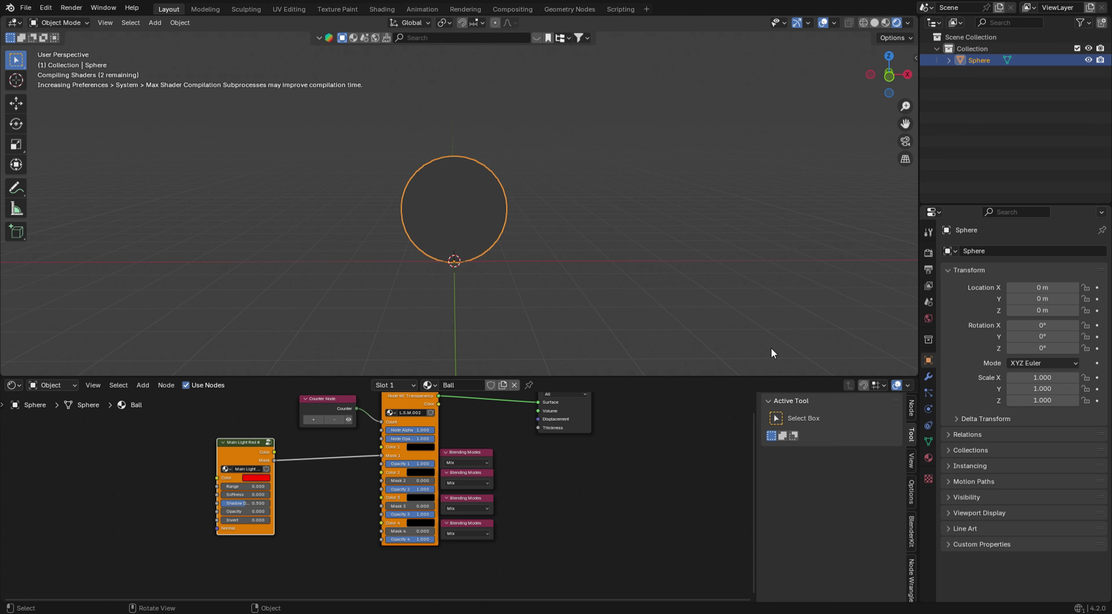
Append the LSM light collection and rotate the Main Light Red object to 41° on X and 33° on Z.
scroll(912, 458, down, 2)
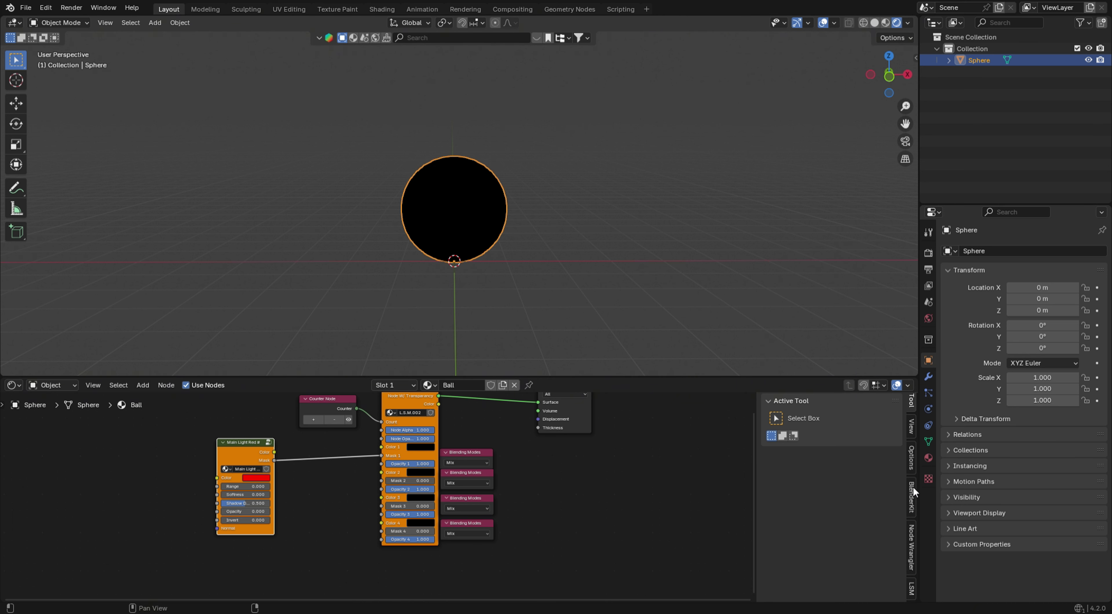
click(914, 583)
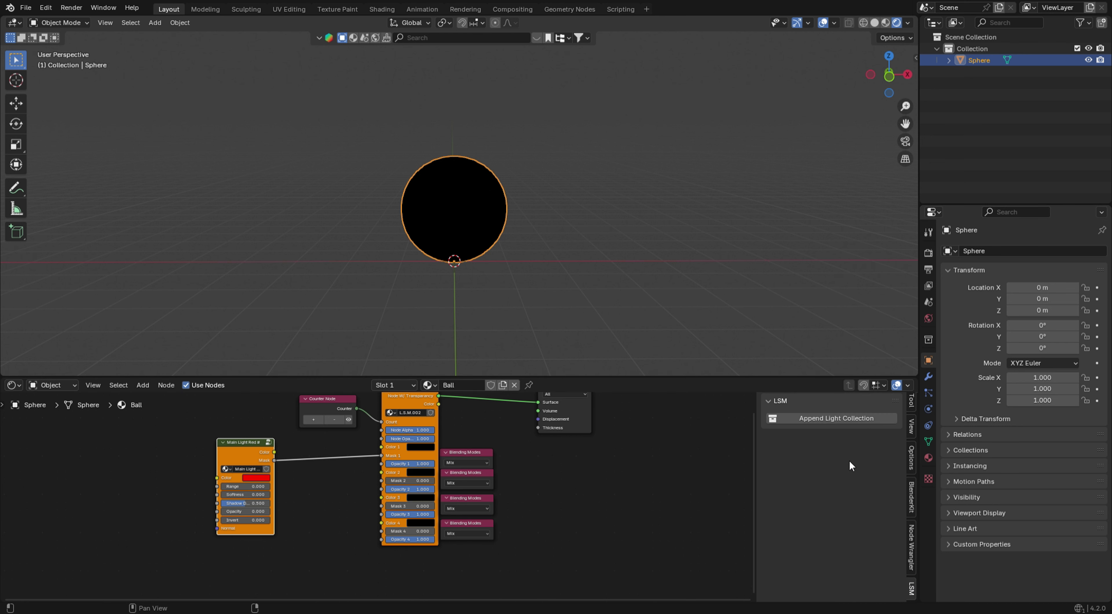
click(823, 418)
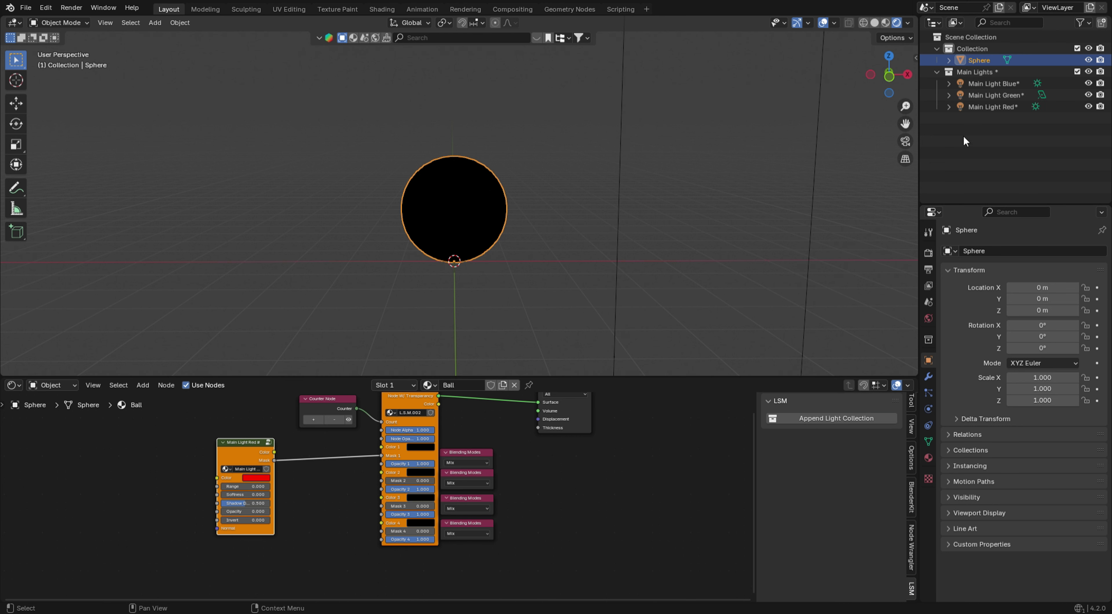
click(1006, 107)
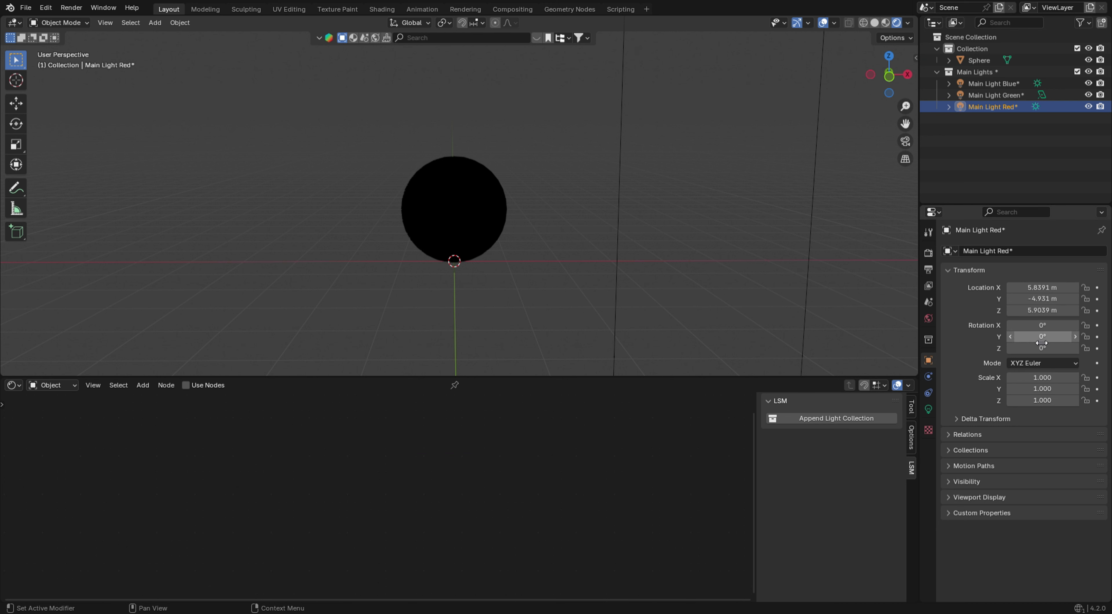
drag(1043, 326, 1075, 349)
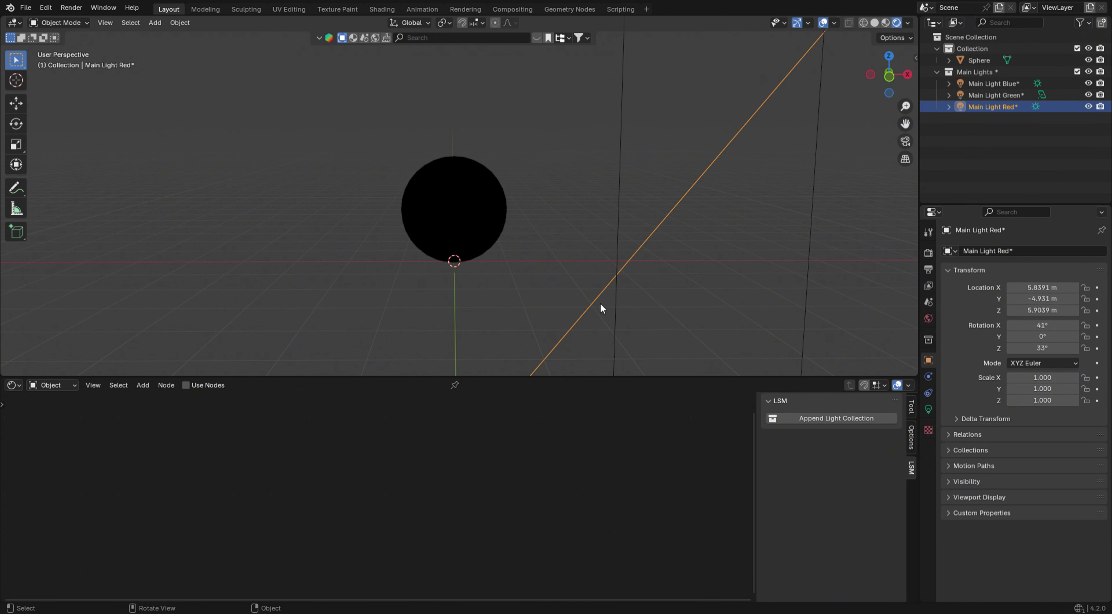
In the sphere's material, set the Main Light Red node's Opacity to 1.000 and Range to about 0.408.
click(478, 210)
scroll(292, 471, up, 2)
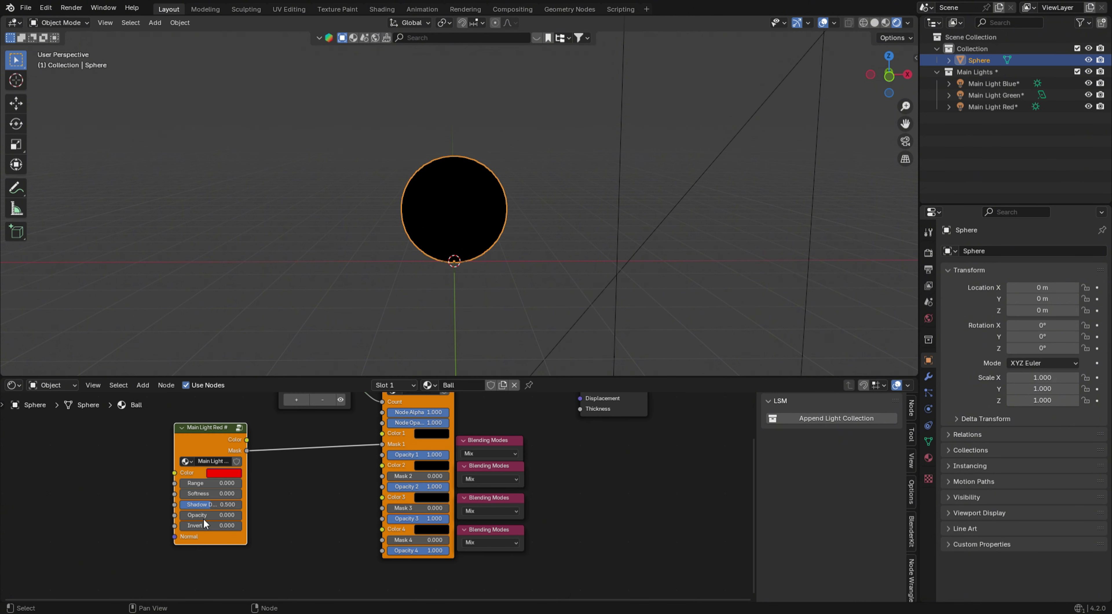
drag(192, 515, 250, 515)
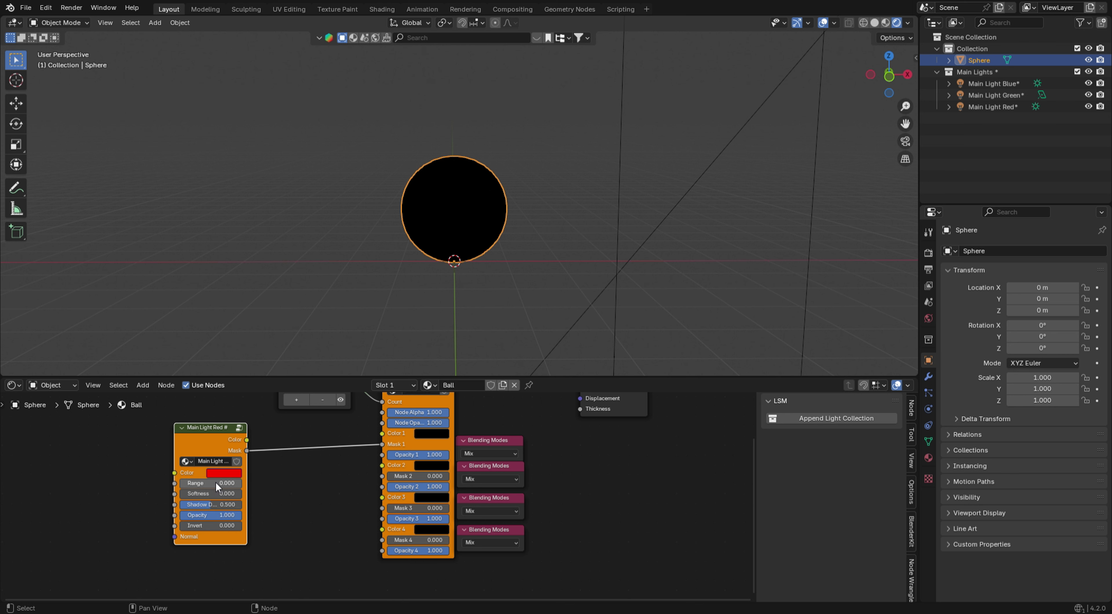
drag(187, 483, 213, 483)
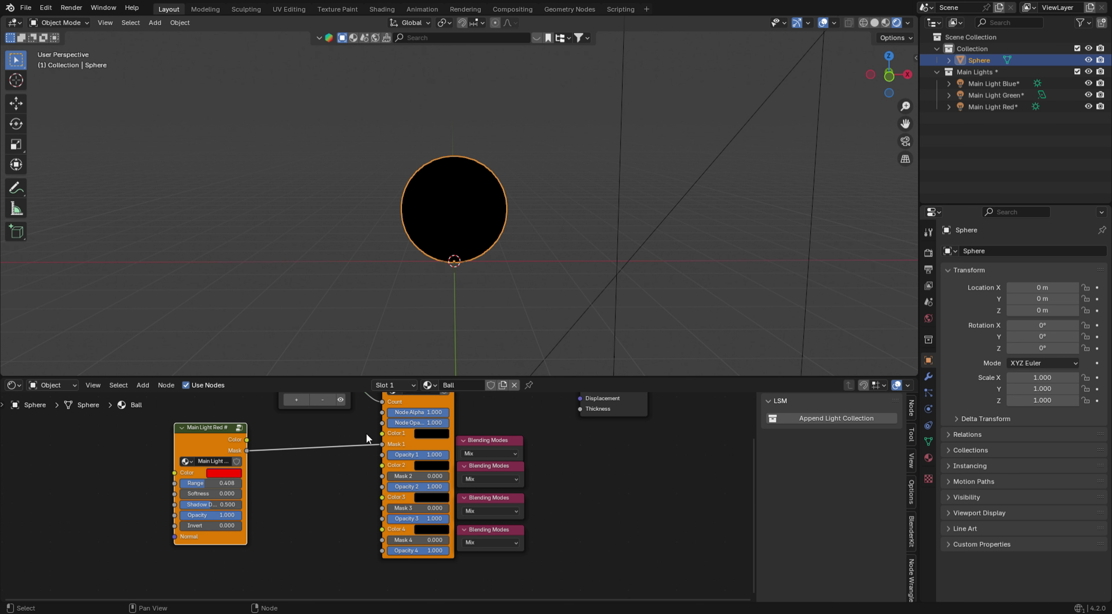
Set Color 1 of the L.S.M.002 node to a fully bright, saturated red.
click(434, 435)
drag(511, 362, 511, 283)
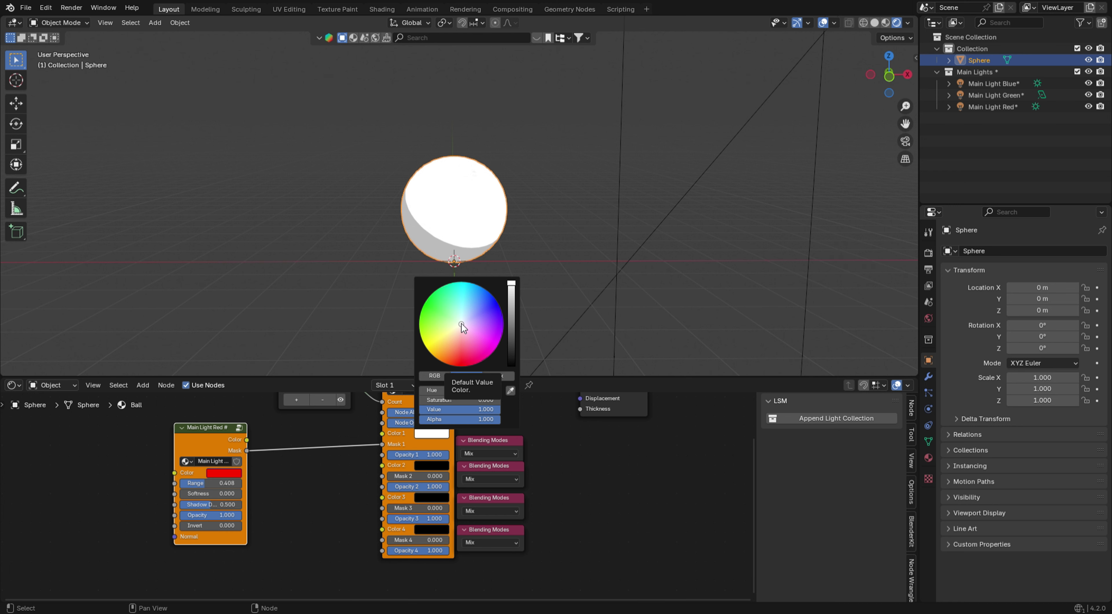
click(465, 366)
mouse_move(466, 366)
mouse_down()
mouse_move(462, 326)
mouse_move(466, 366)
mouse_up()
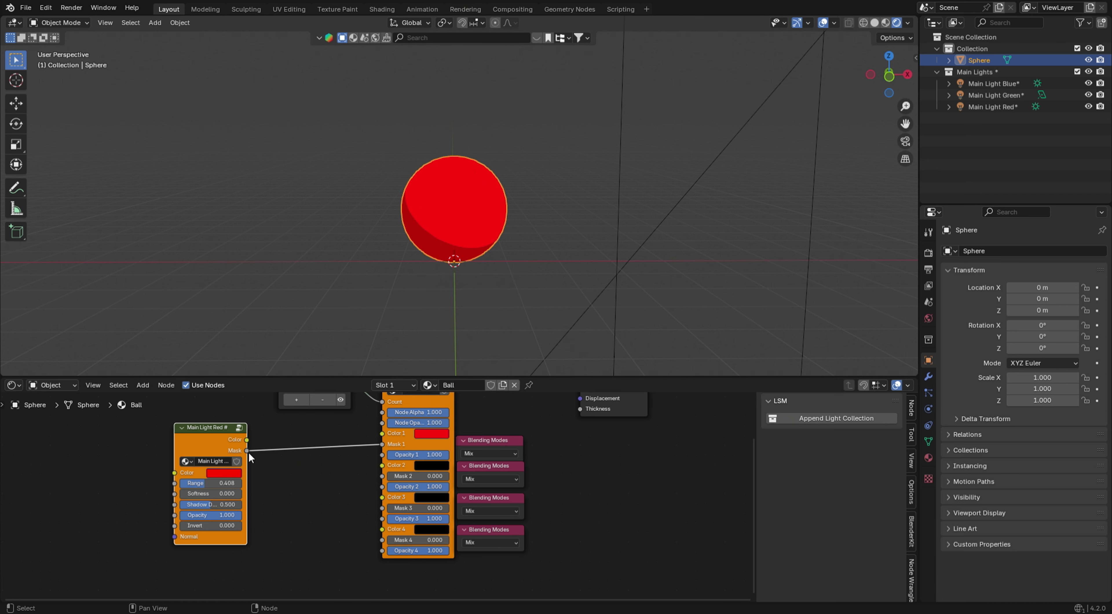
Try changing the Main Light Red node's own color to black.
click(230, 471)
drag(255, 390, 230, 373)
drag(304, 324, 305, 409)
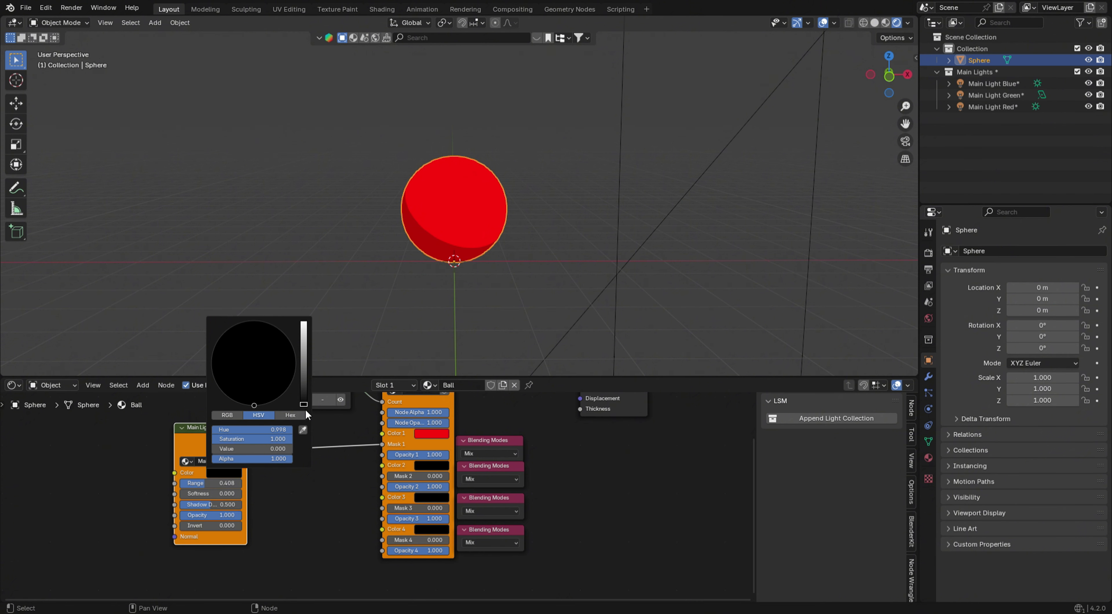
Try feeding the Main Light Red node's Color output into Color 1 instead of using its mask, with Mask 1 at 1.000.
drag(248, 441, 344, 466)
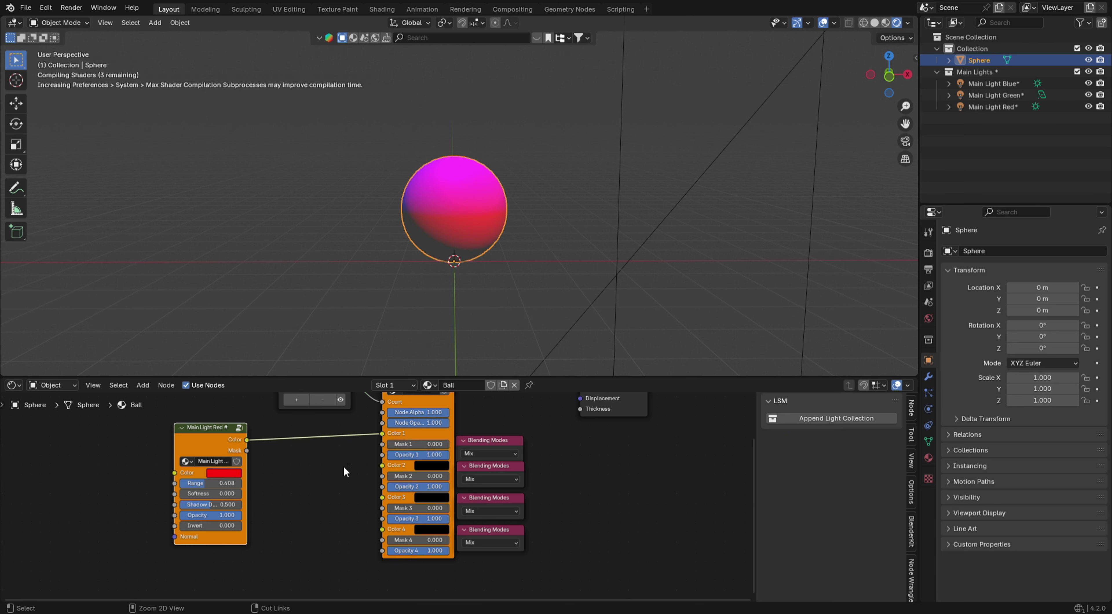
drag(407, 444, 449, 444)
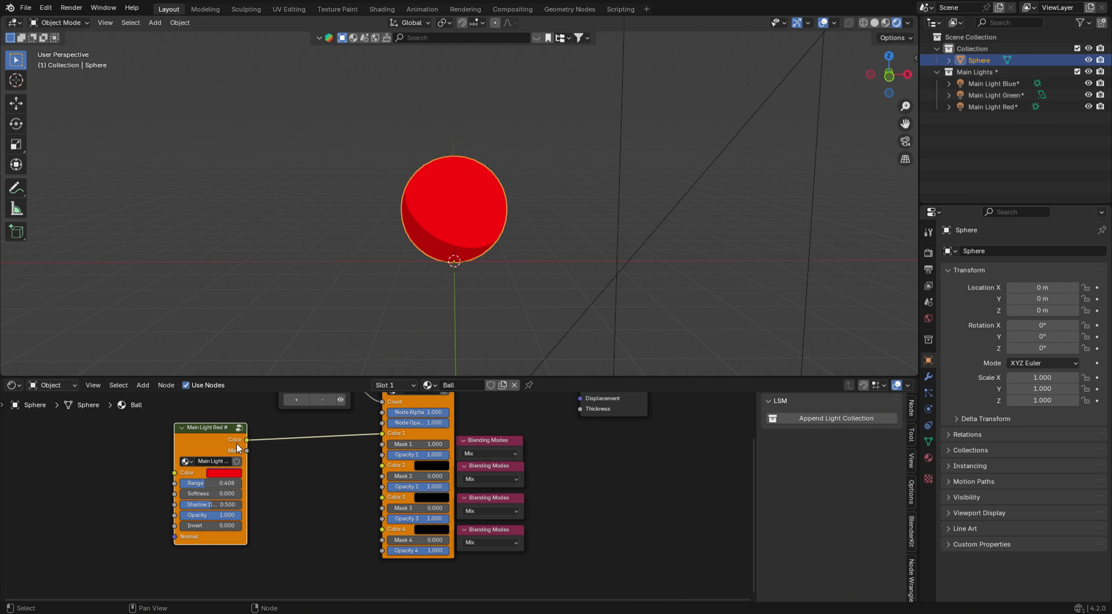
drag(236, 443, 240, 442)
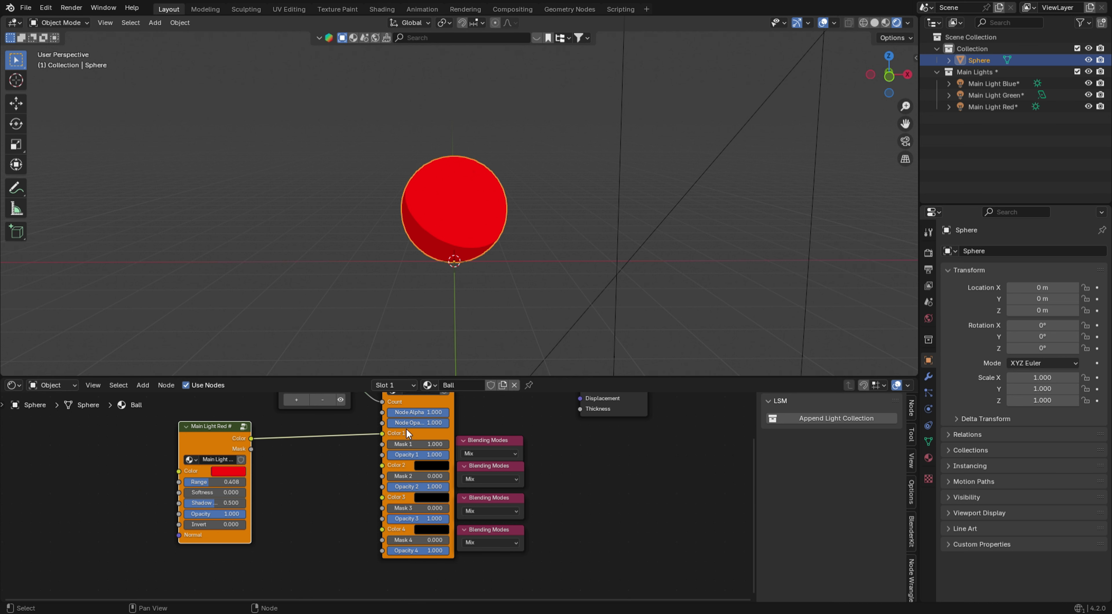
Reconnect the Main Light Red node's Mask output to Mask 1 and cut the link feeding Color 1.
shift+scroll(430, 434, up, 2)
drag(251, 470, 382, 465)
ctrl+right_drag(371, 470, 372, 471)
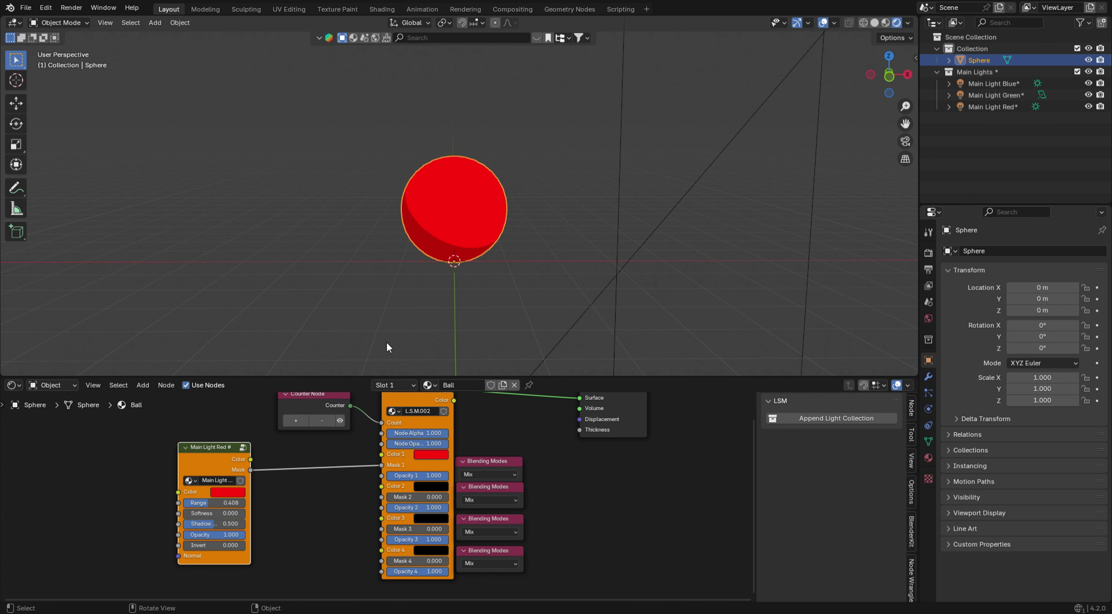
Set the Shadow value of the Main Light Red node to 0.600.
shift+middle_drag(442, 226, 442, 222)
scroll(283, 511, up, 1)
scroll(282, 511, up, 1)
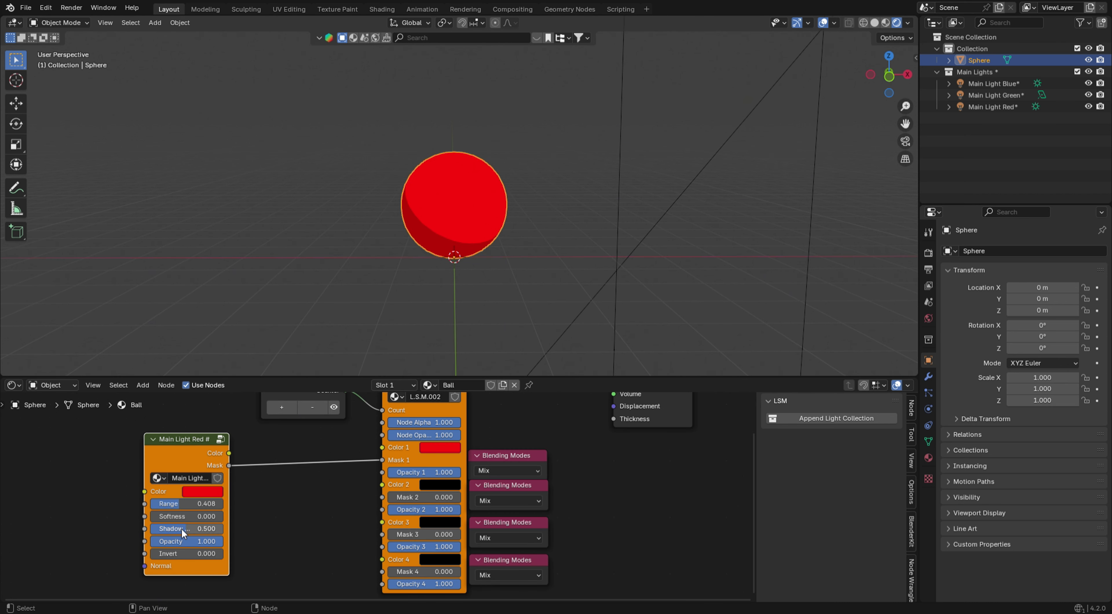
mouse_move(182, 529)
mouse_down()
mouse_move(220, 529)
mouse_move(167, 515)
mouse_move(238, 514)
mouse_move(164, 515)
mouse_up()
middle_drag(447, 216, 441, 203)
scroll(267, 556, down, 2)
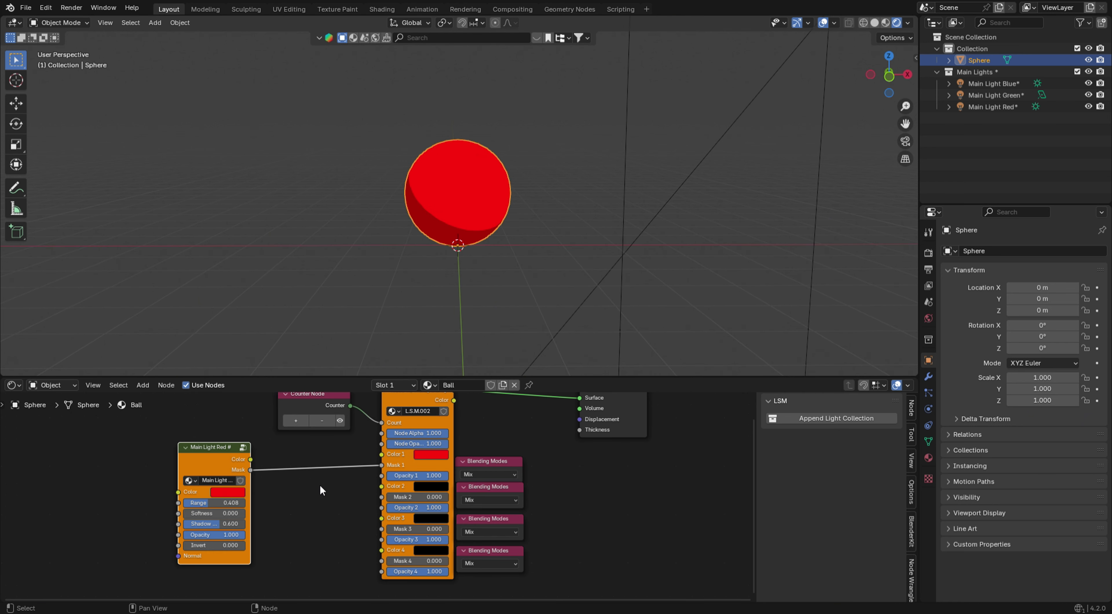
Add a plane beneath the sphere and scale its mesh by 5 in Edit Mode.
scroll(461, 190, down, 2)
middle_drag(461, 193, 449, 203)
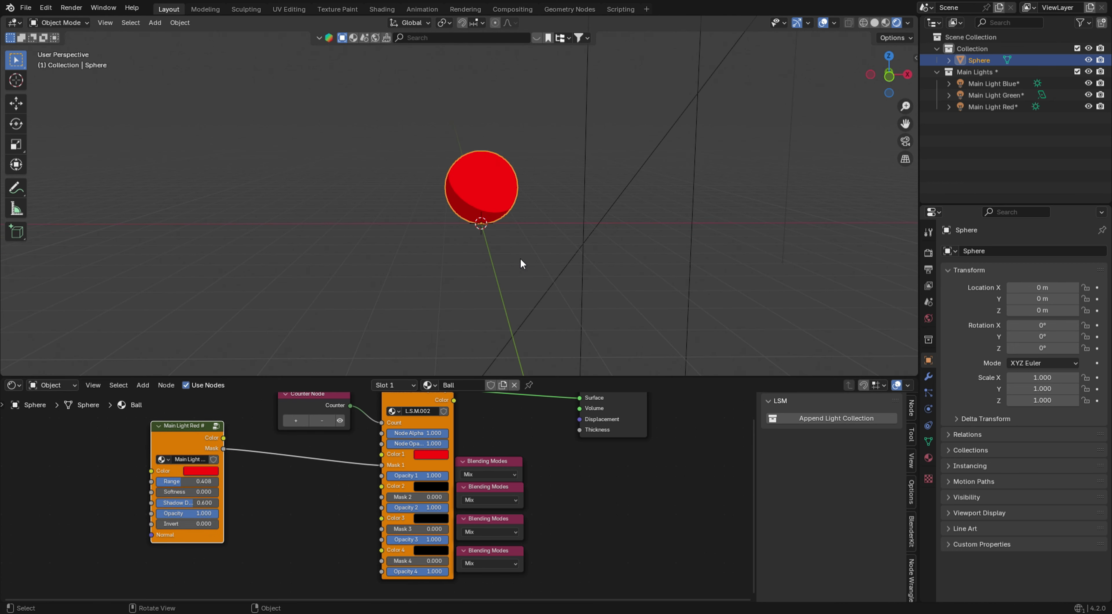
key(shift+a)
mouse_move(520, 270)
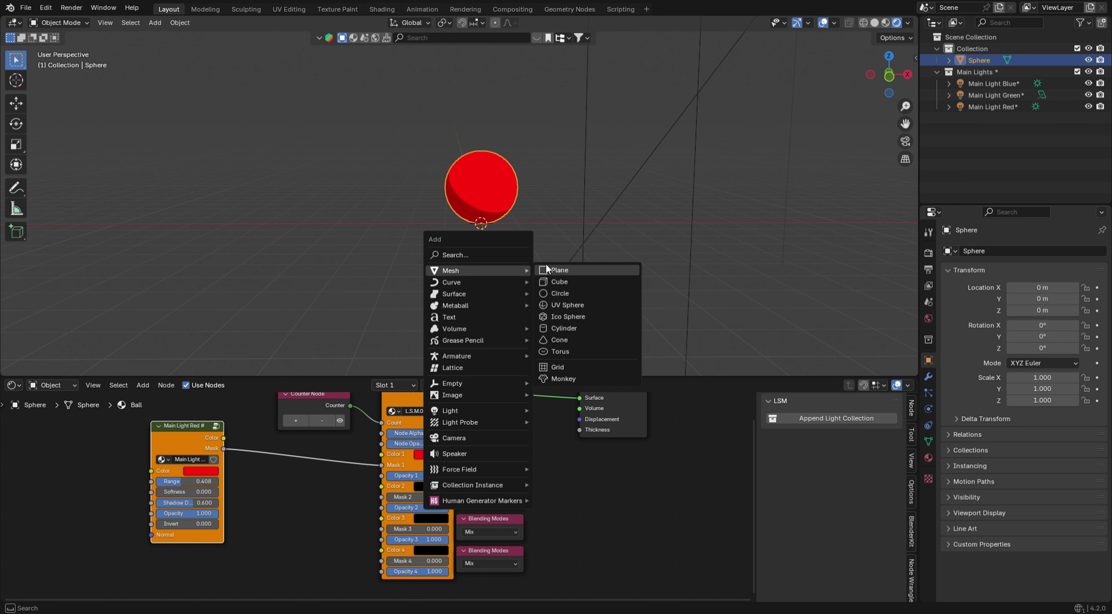
click(557, 270)
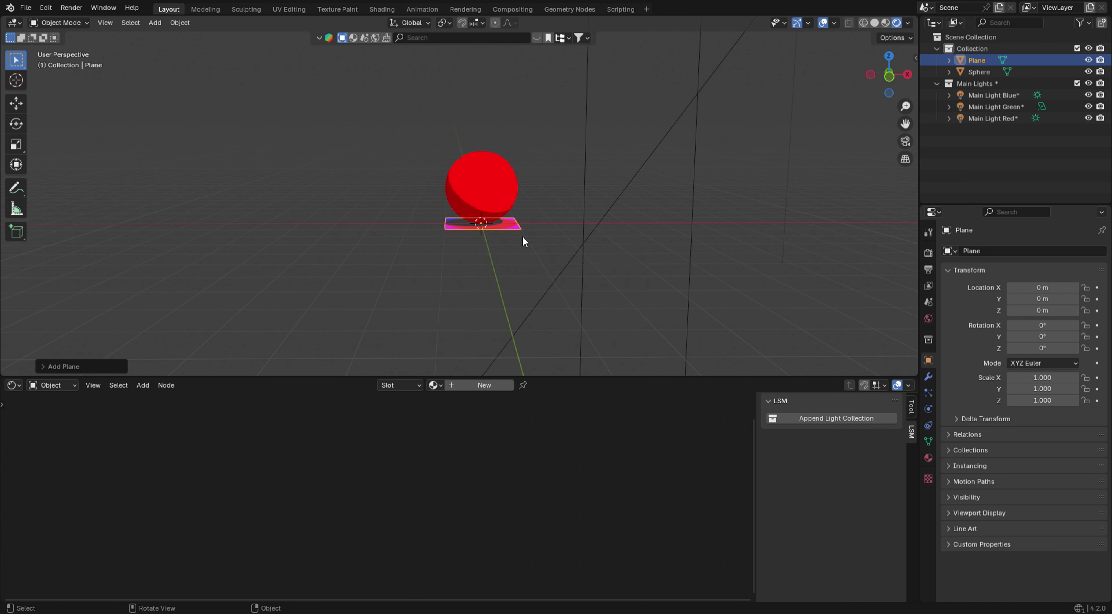
key(Tab)
text(s5)
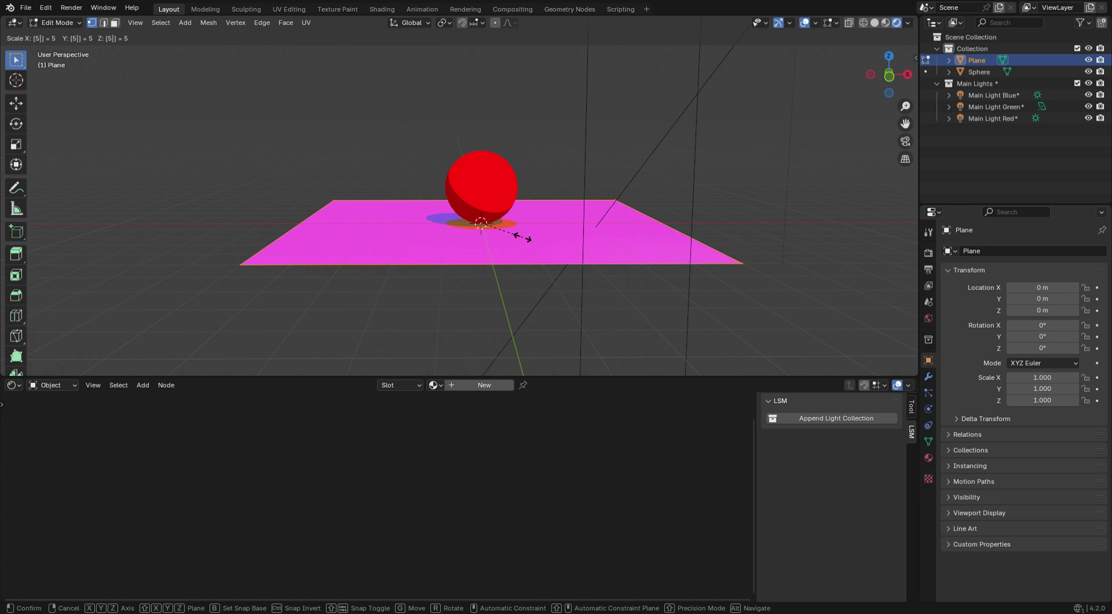
key(Return)
key(Tab)
Raise the sphere along Z to about 1.18 m above the plane.
click(493, 187)
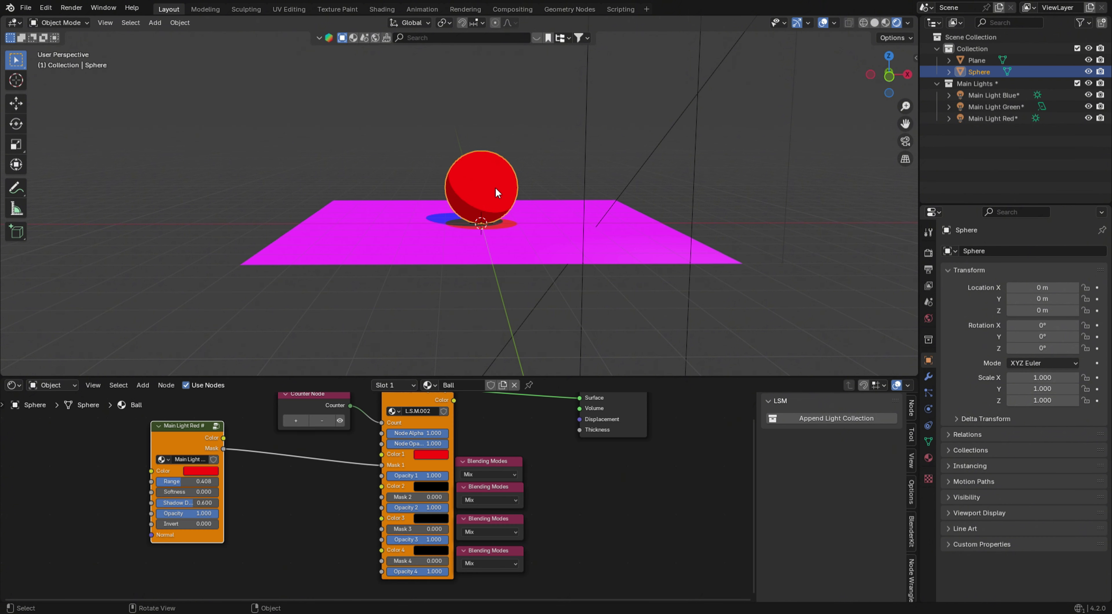
key(g)
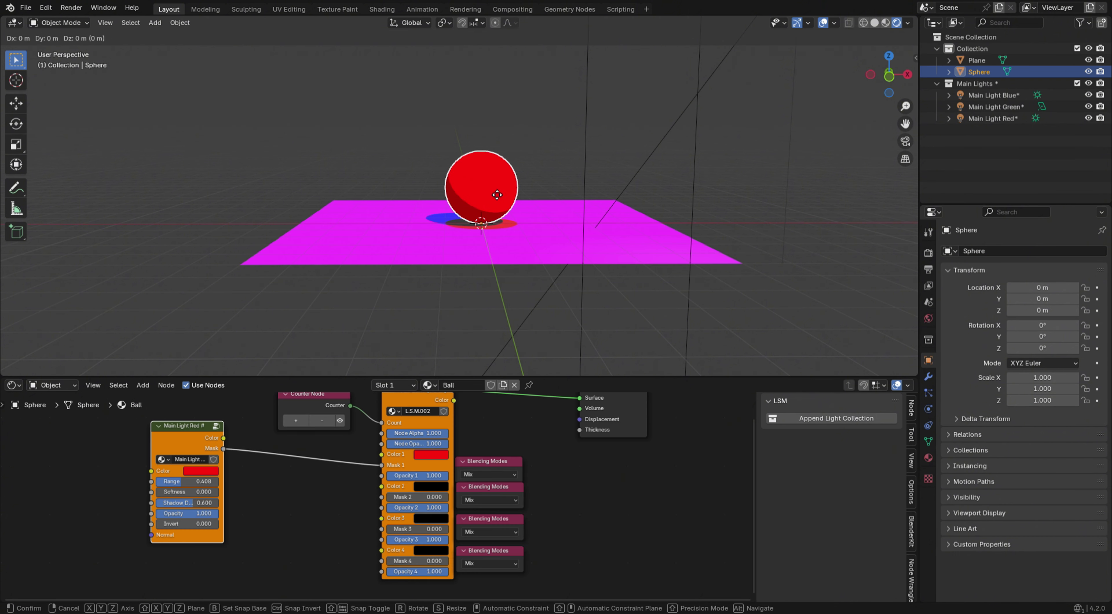
key(z)
click(502, 156)
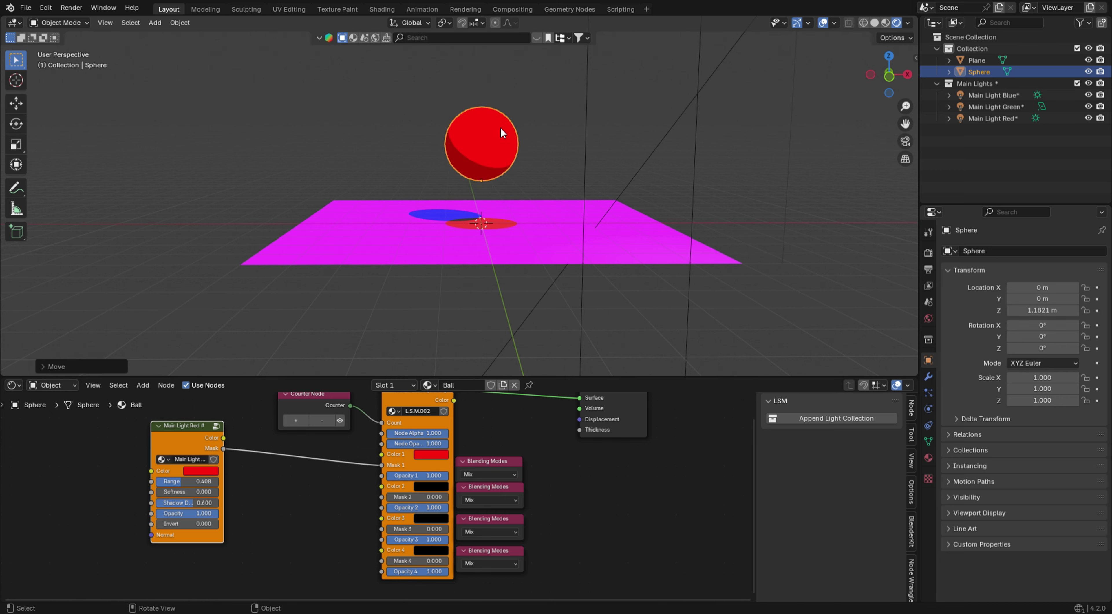
scroll(492, 218, down, 2)
shift+middle_drag(492, 218, 495, 237)
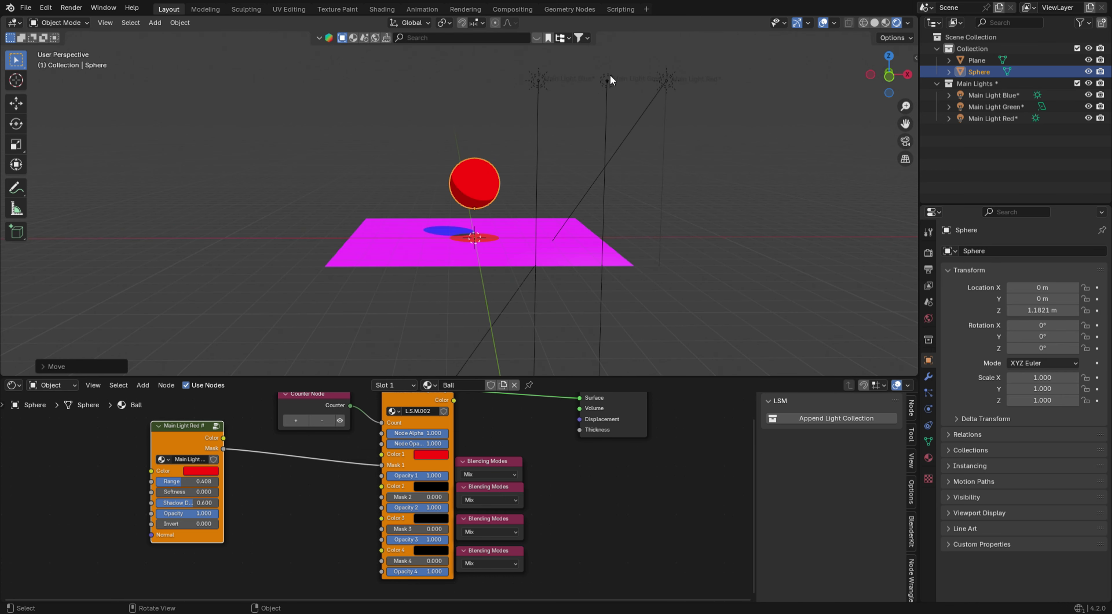
scroll(504, 155, up, 3)
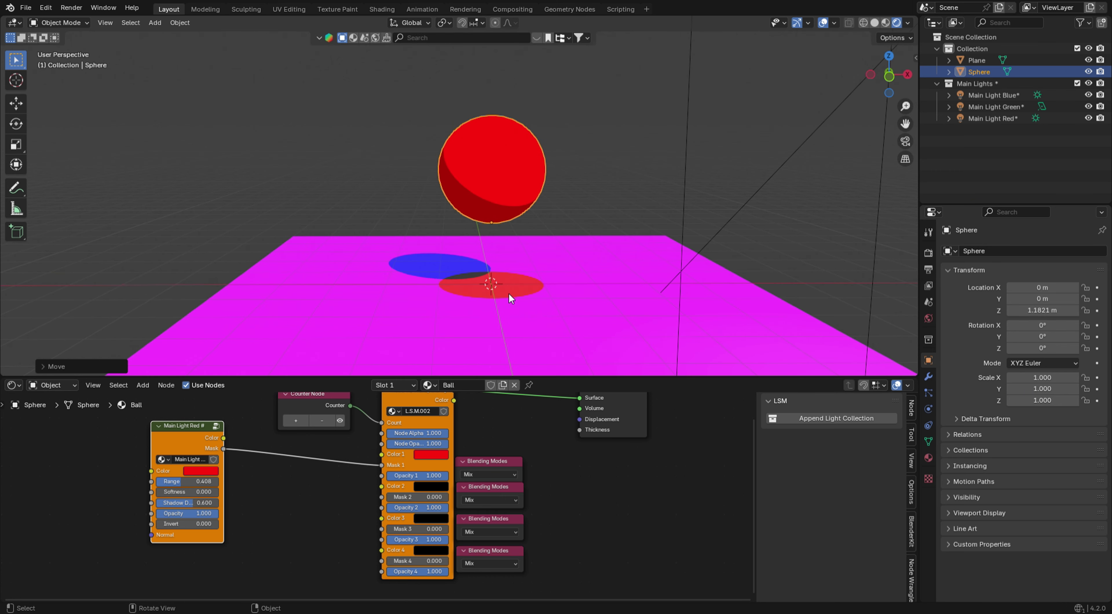
Turn off shadow casting for the blue main light.
scroll(578, 253, down, 4)
click(539, 81)
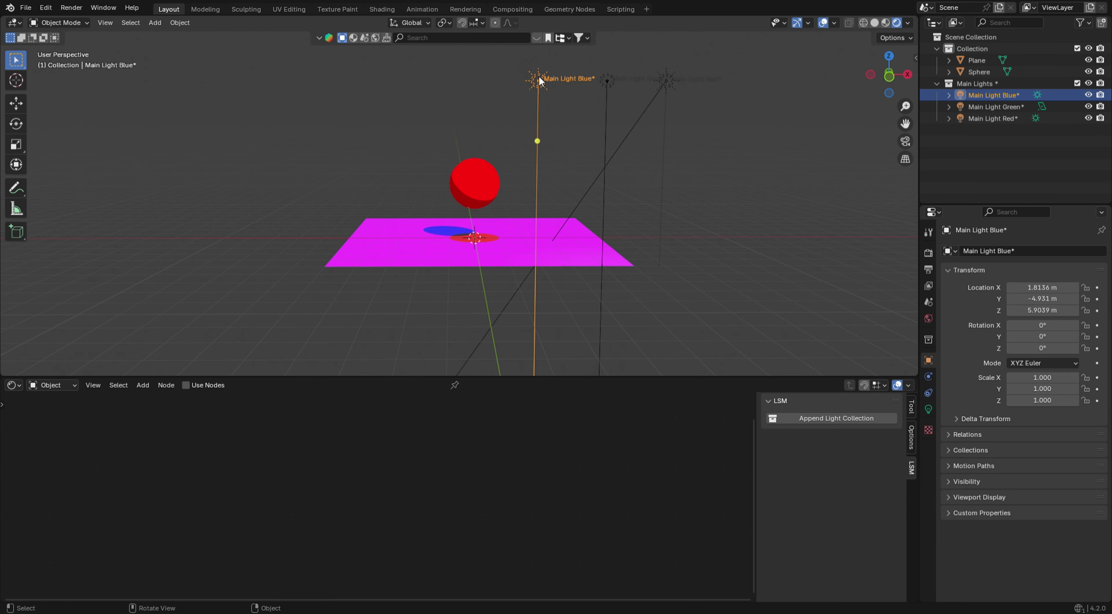
scroll(486, 228, up, 4)
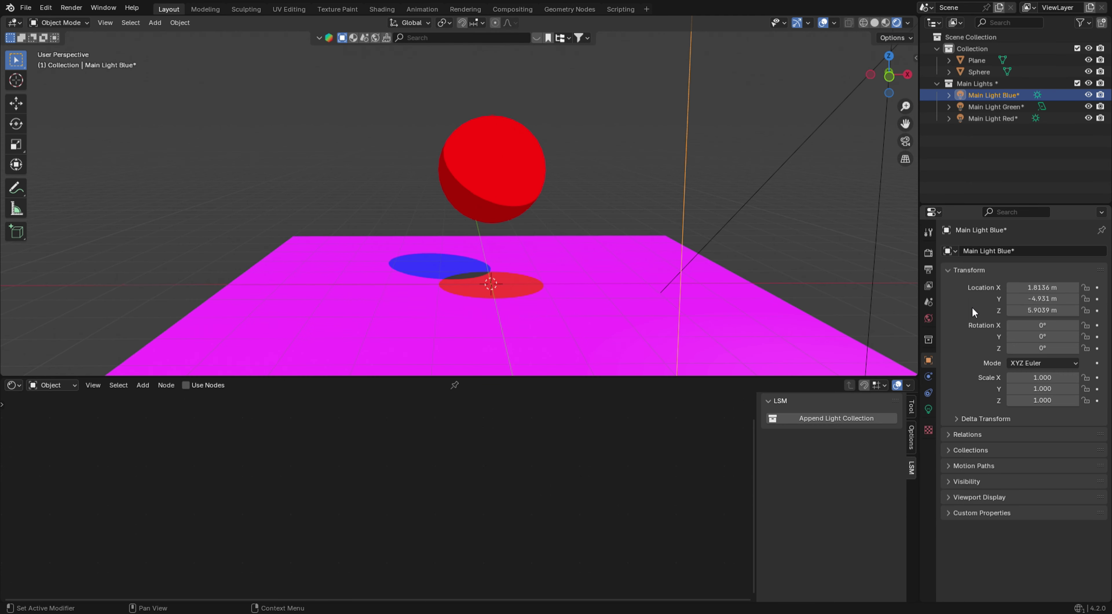
click(928, 409)
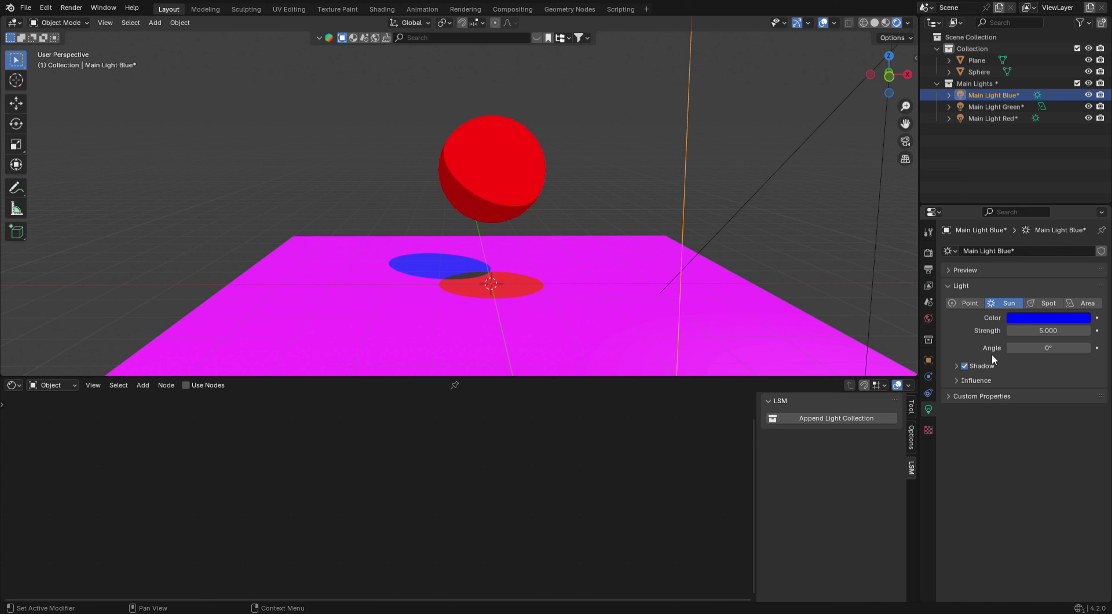
click(965, 366)
Give the plane a new material and delete its default Principled BSDF node.
scroll(472, 176, down, 3)
click(475, 177)
click(490, 264)
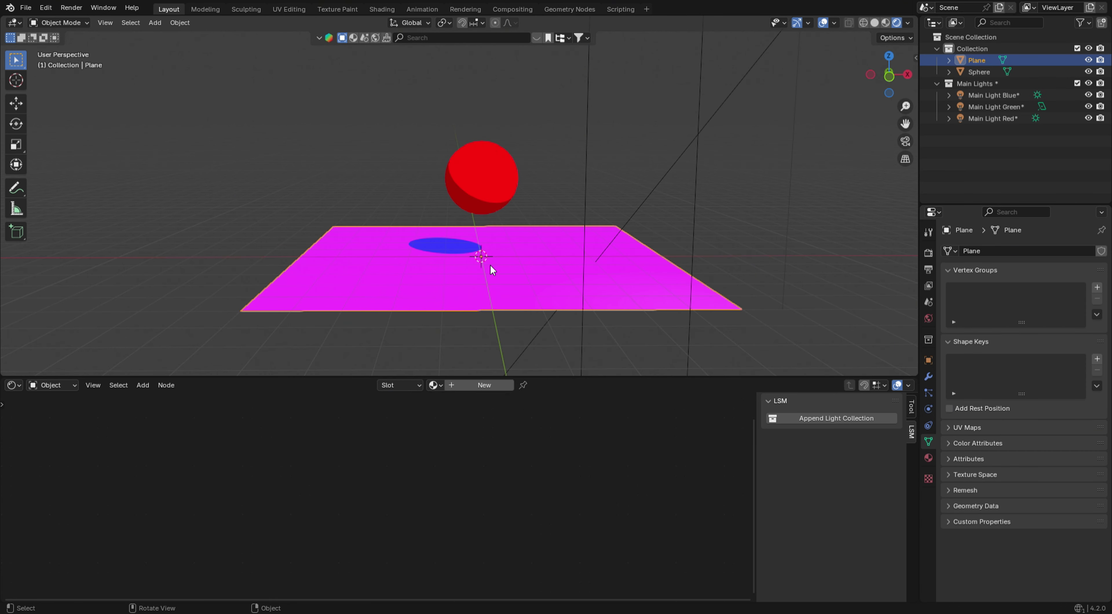
click(479, 384)
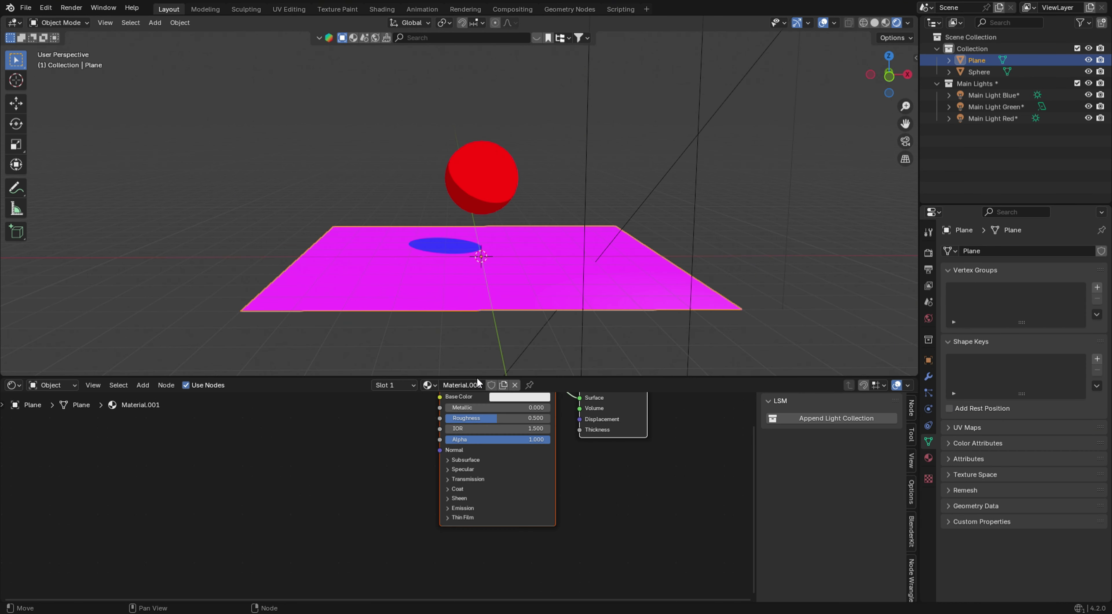
click(476, 420)
key(x)
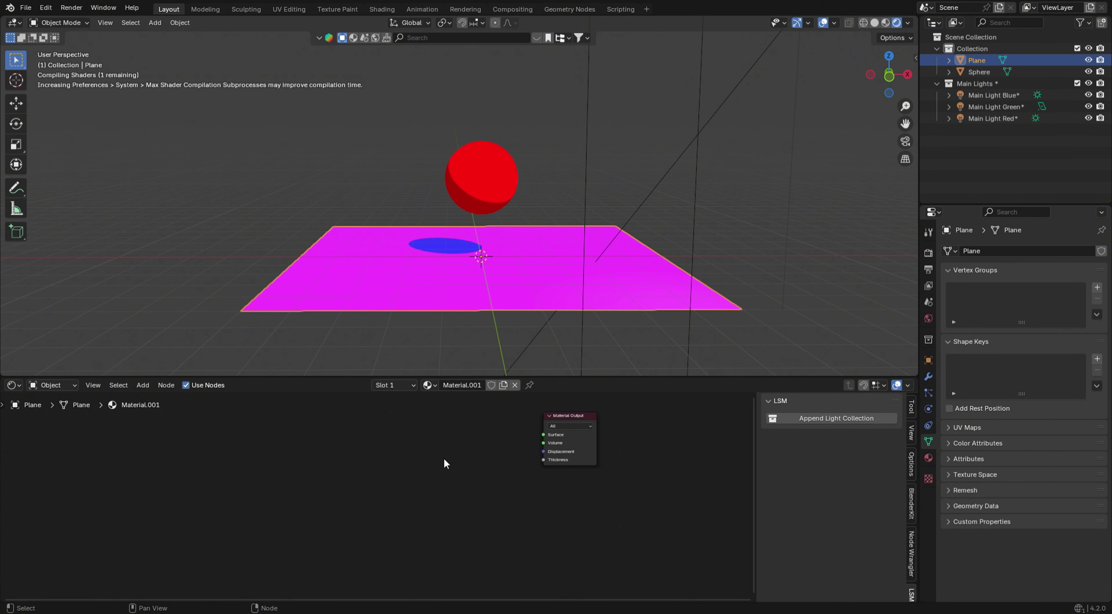
Add an LSM node to the plane's material and name the material Ground.
key(shift+a)
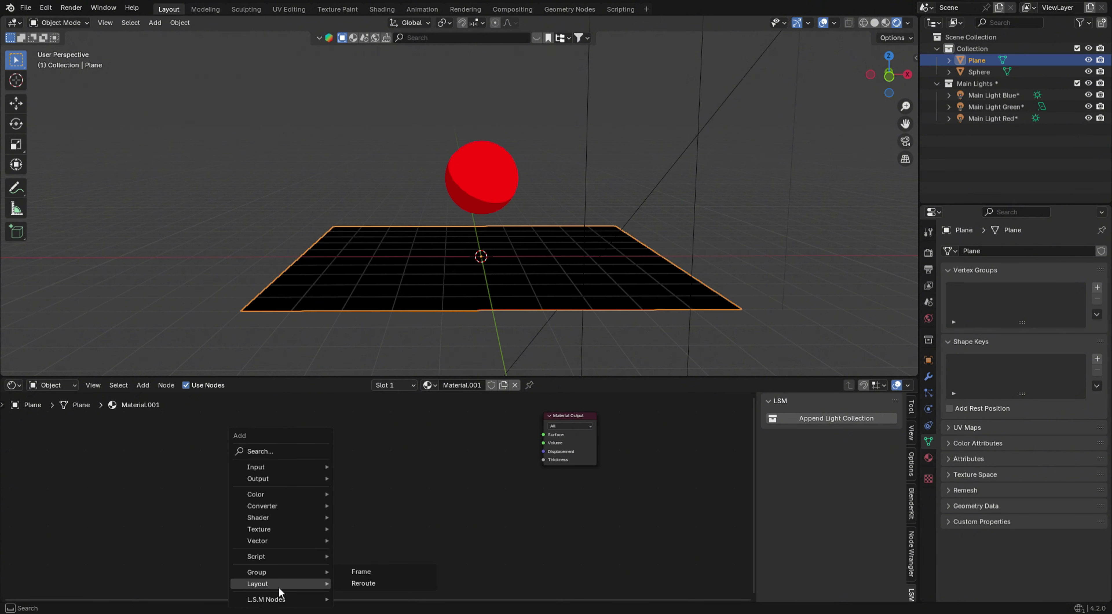
mouse_move(276, 599)
click(384, 529)
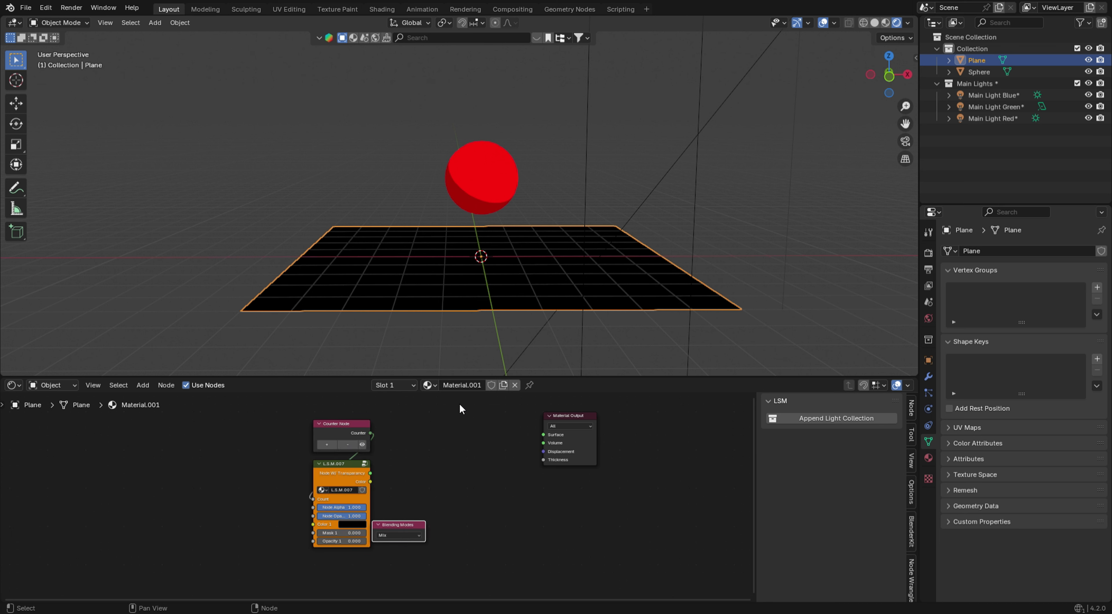
text(Ground)
key(Return)
Connect the L.S.M node to the Material Output's Surface, with the Counter node moved clear, and set Mask 1 to 1.000.
ctrl+shift+click(324, 472)
drag(339, 434, 207, 451)
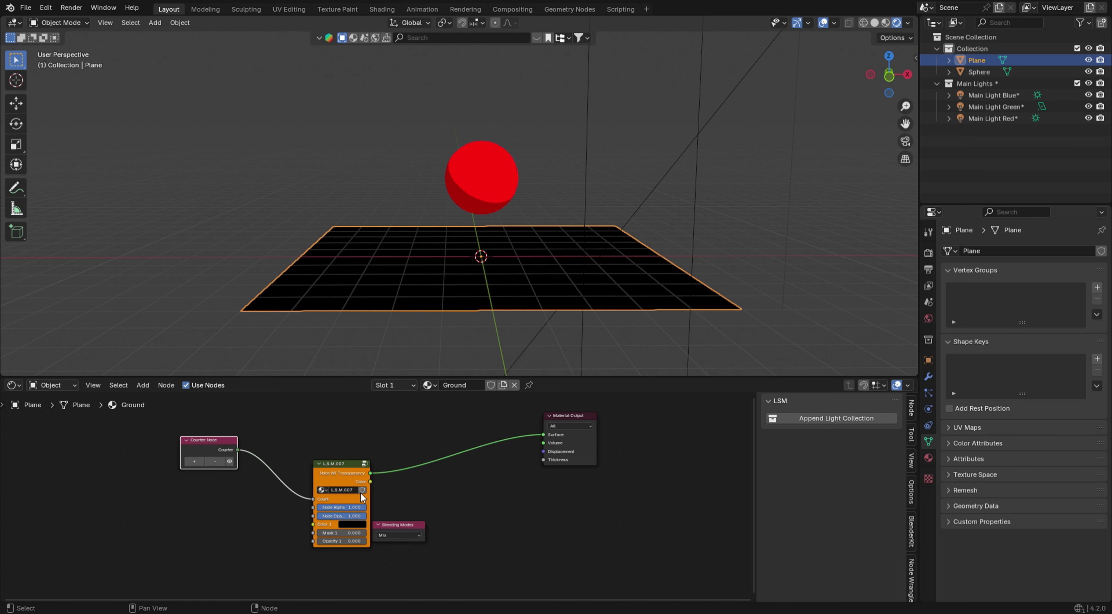
middle_drag(361, 500, 412, 458)
scroll(393, 495, up, 1)
drag(393, 495, 417, 495)
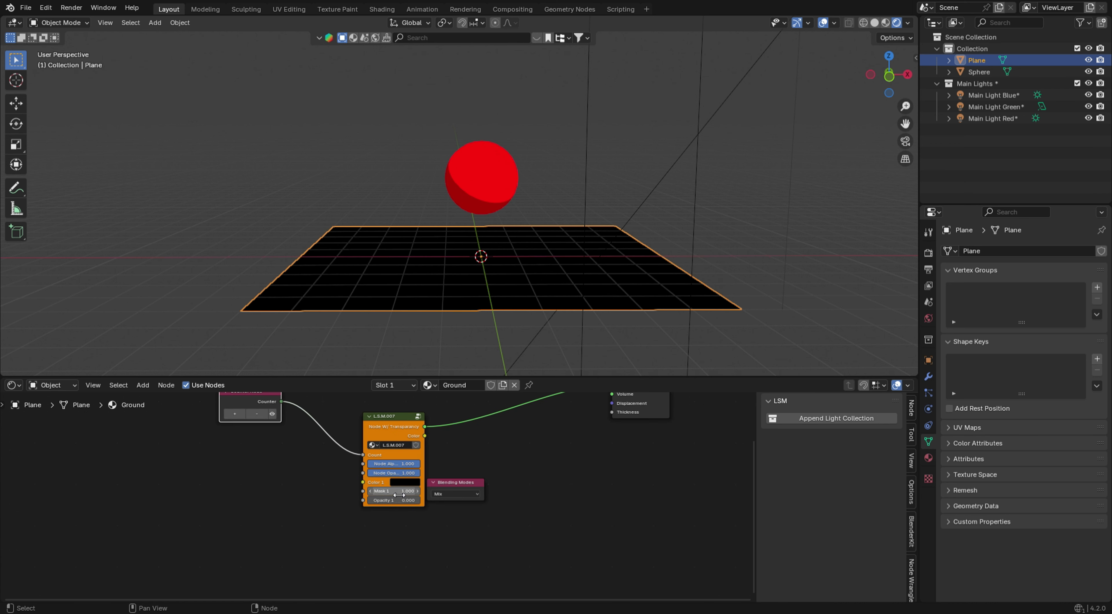
Add a Main Light Red node to the Ground material, link its Mask output to Mask 1 and set Opacity 1 to 1.000.
key(shift+a)
mouse_move(137, 486)
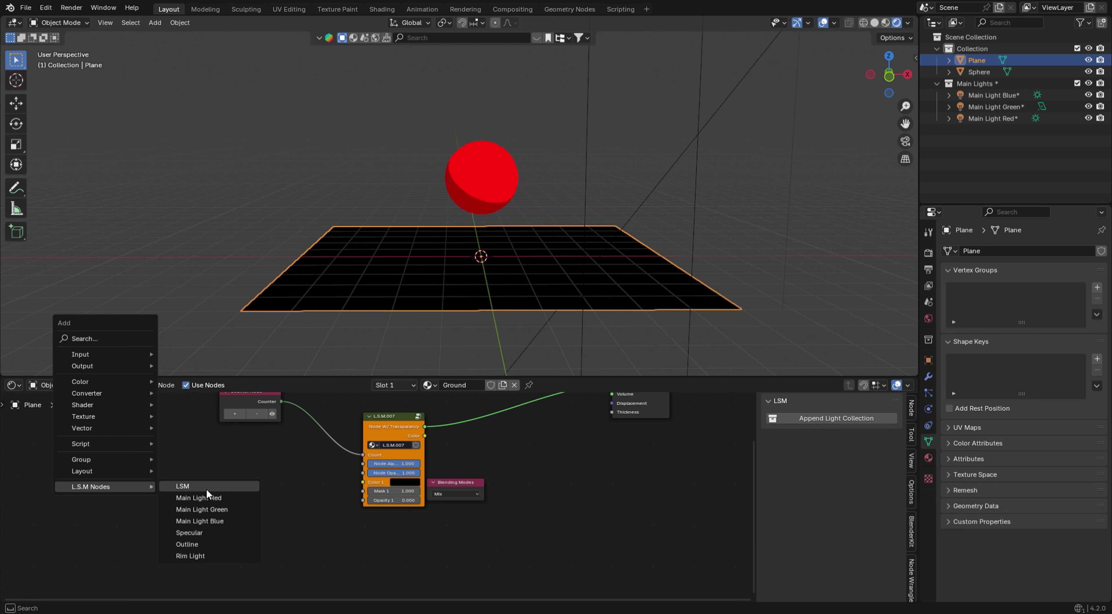
click(204, 497)
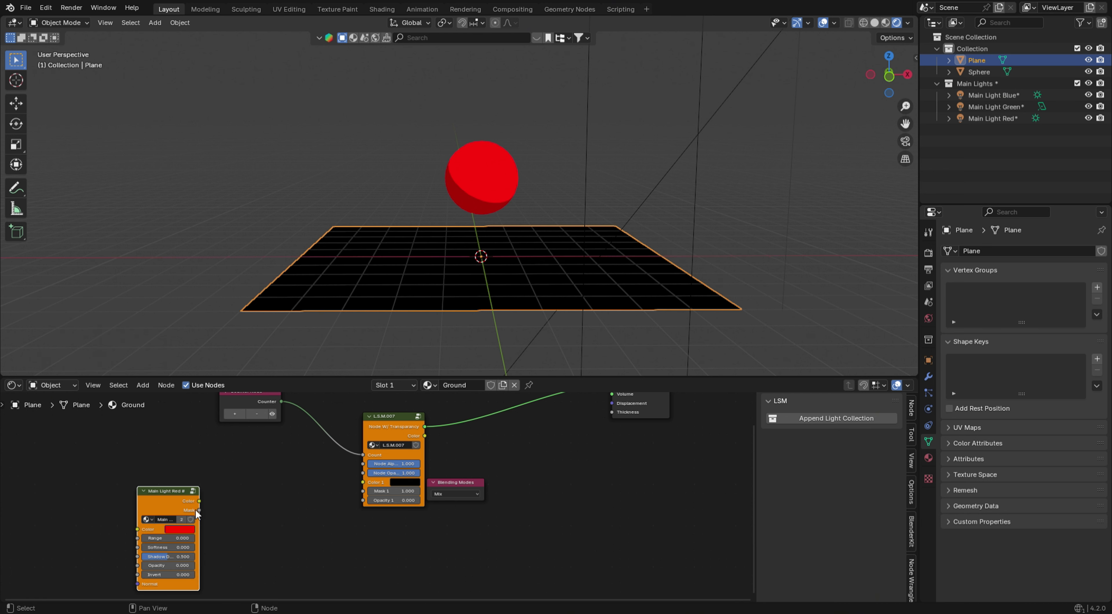
drag(200, 508, 415, 500)
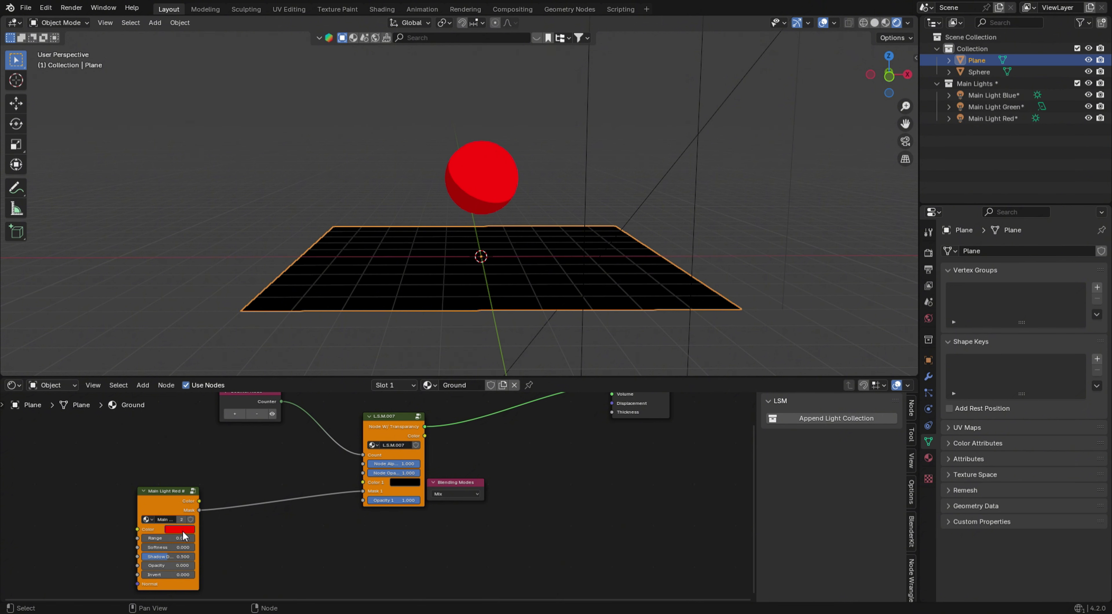
Copy the light node's red to Color 1 and set its Opacity to 1.000, Range to about 0.70 and Shadow to about 0.64.
drag(191, 530, 406, 483)
drag(149, 566, 183, 556)
middle_drag(508, 182, 501, 197)
drag(183, 556, 172, 556)
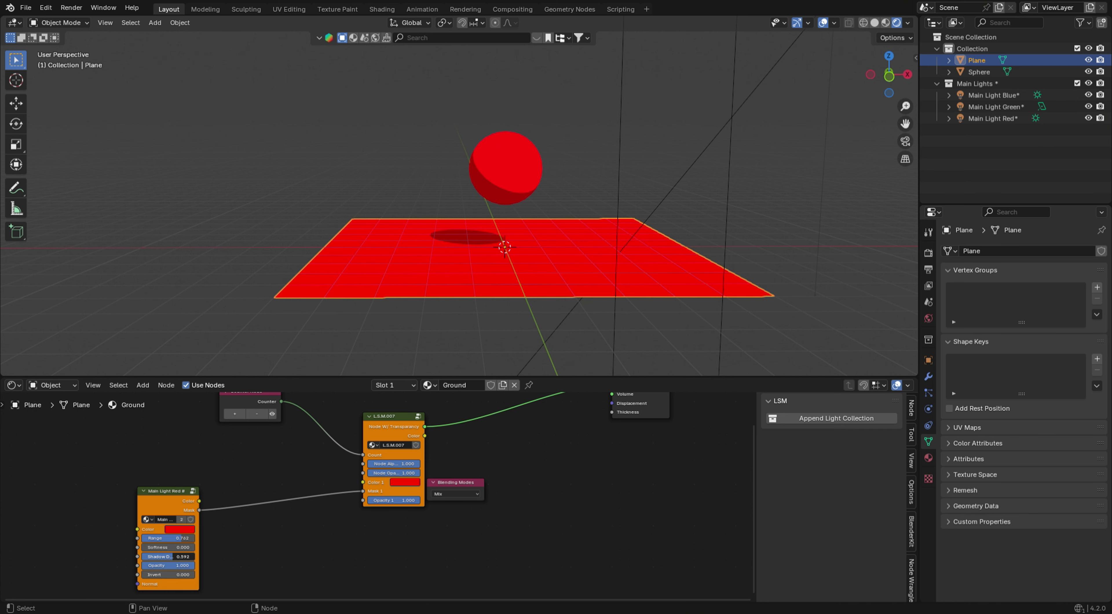
Select the sphere and shift its Main Light Red node farther away from the L.S.M node.
middle_drag(493, 217, 511, 175)
click(510, 130)
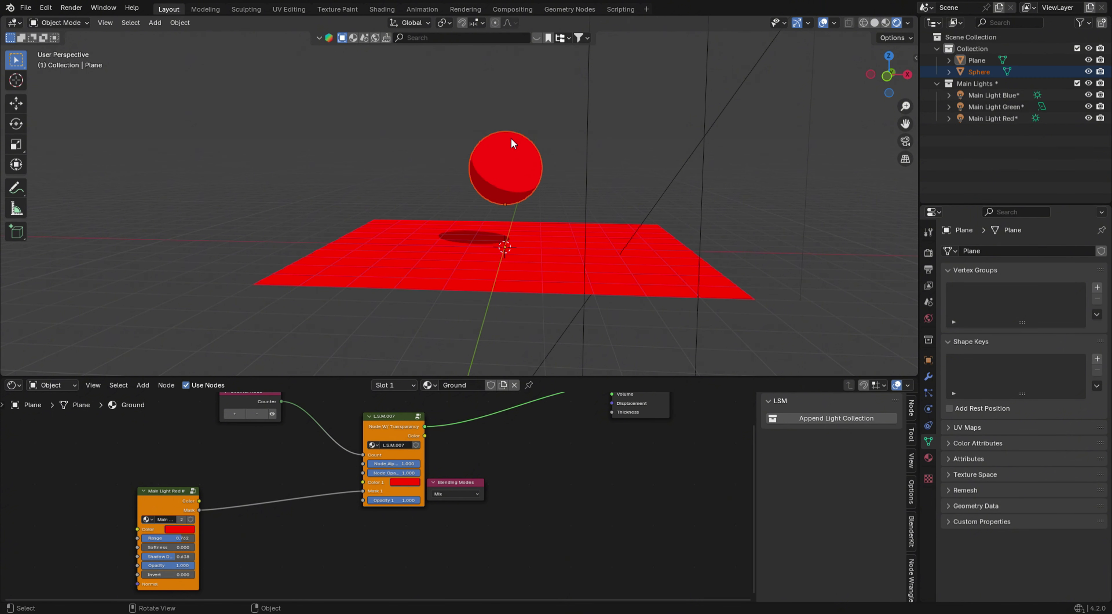
click(496, 174)
scroll(354, 458, up, 5)
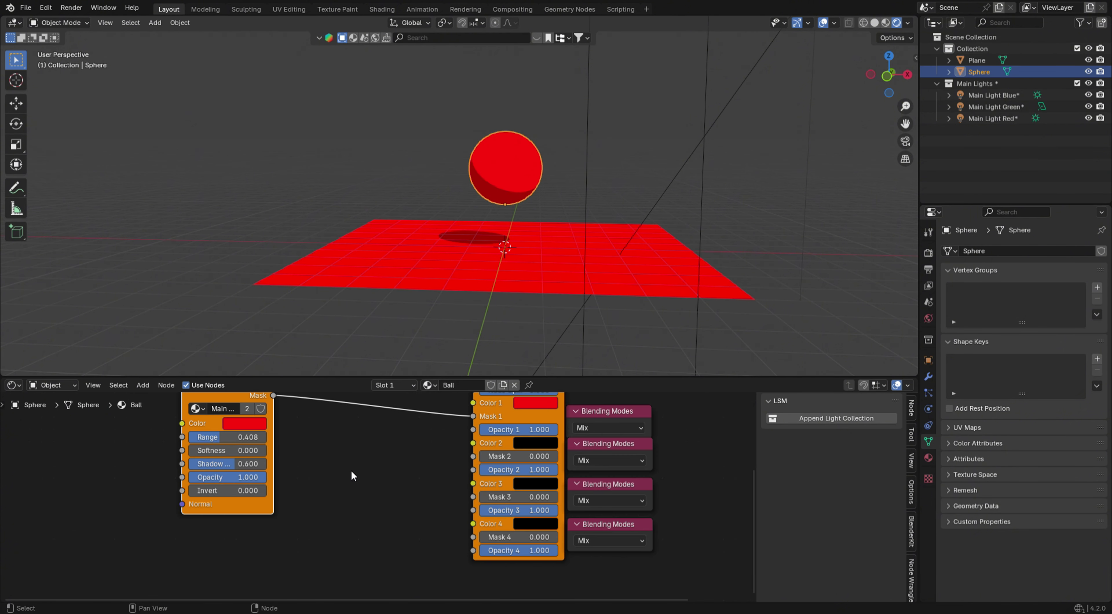
scroll(349, 468, down, 7)
drag(295, 428, 237, 425)
key(shift+a)
mouse_move(301, 499)
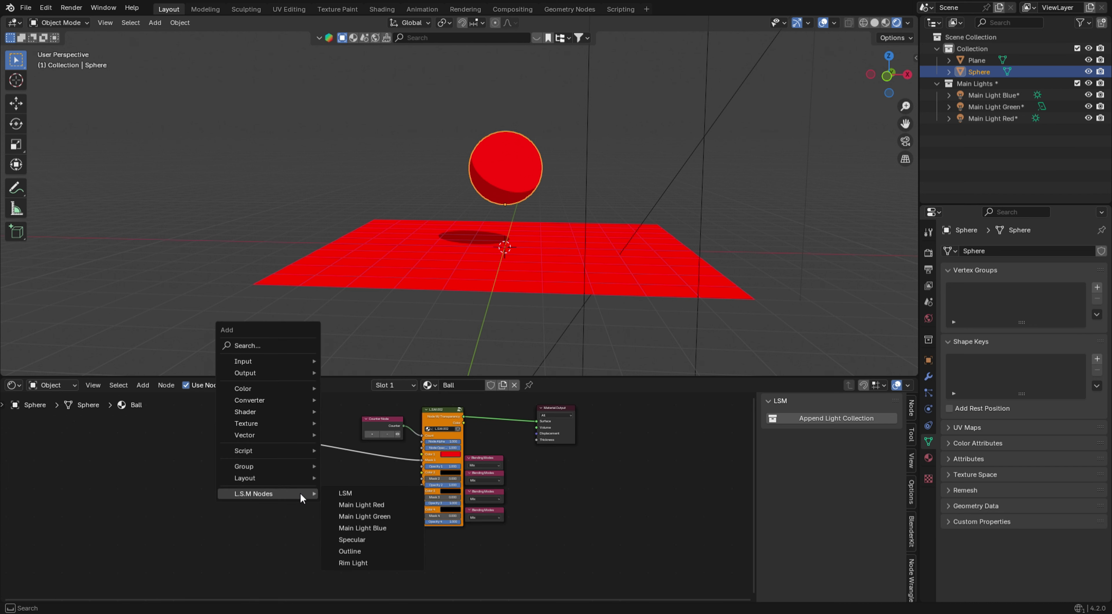
click(364, 513)
click(231, 512)
scroll(276, 501, up, 3)
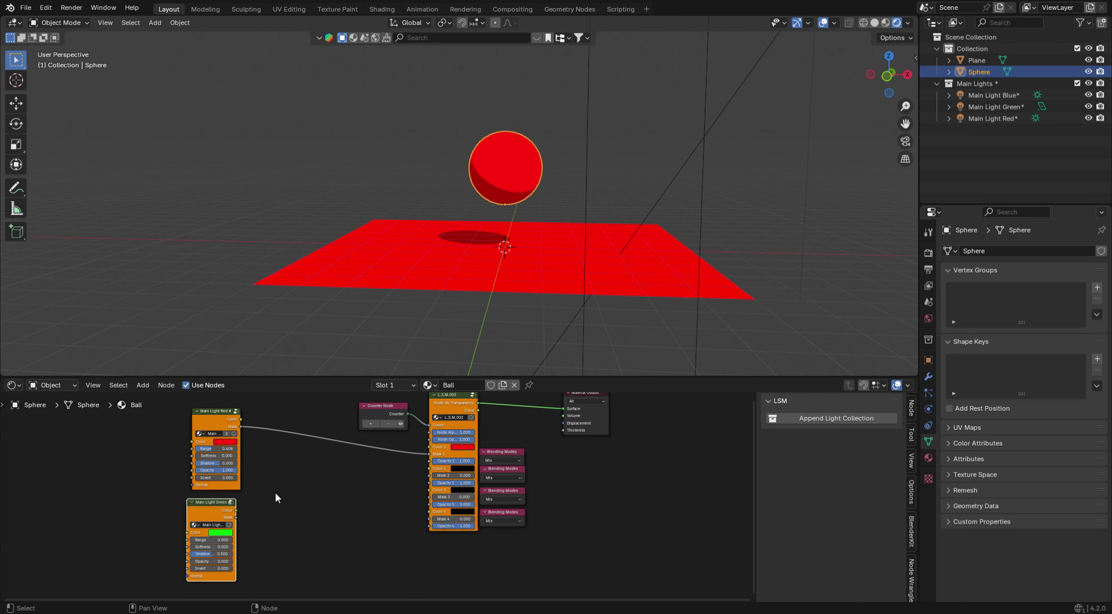
scroll(247, 522, down, 1)
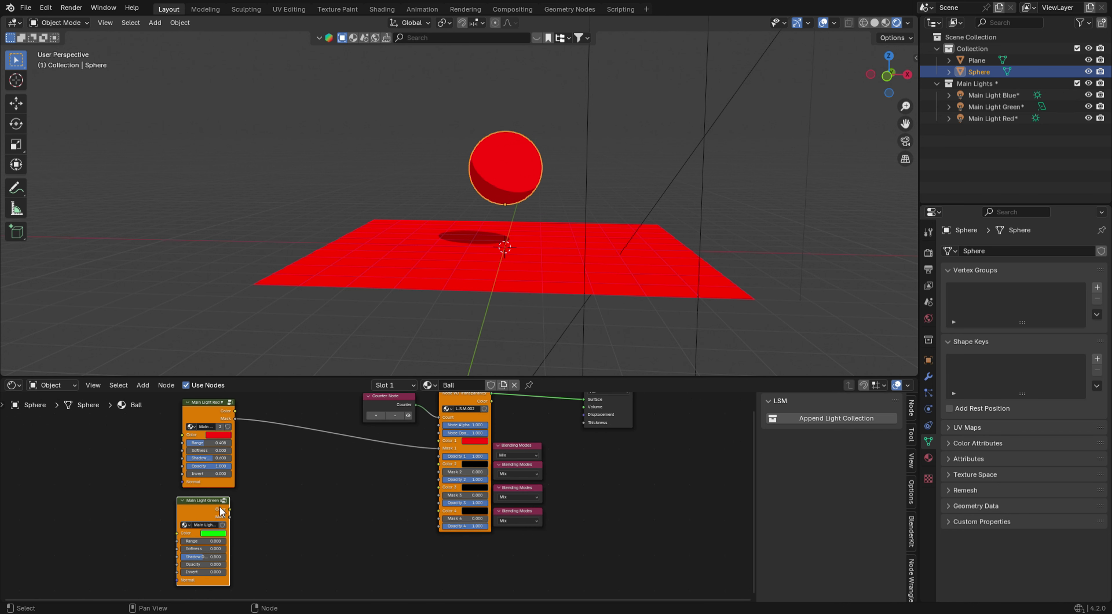
key(Delete)
Add a Main Light Blue node to the Ball material, link its Mask output to Mask 2 and set its Opacity to 1.000.
key(shift+a)
mouse_move(226, 510)
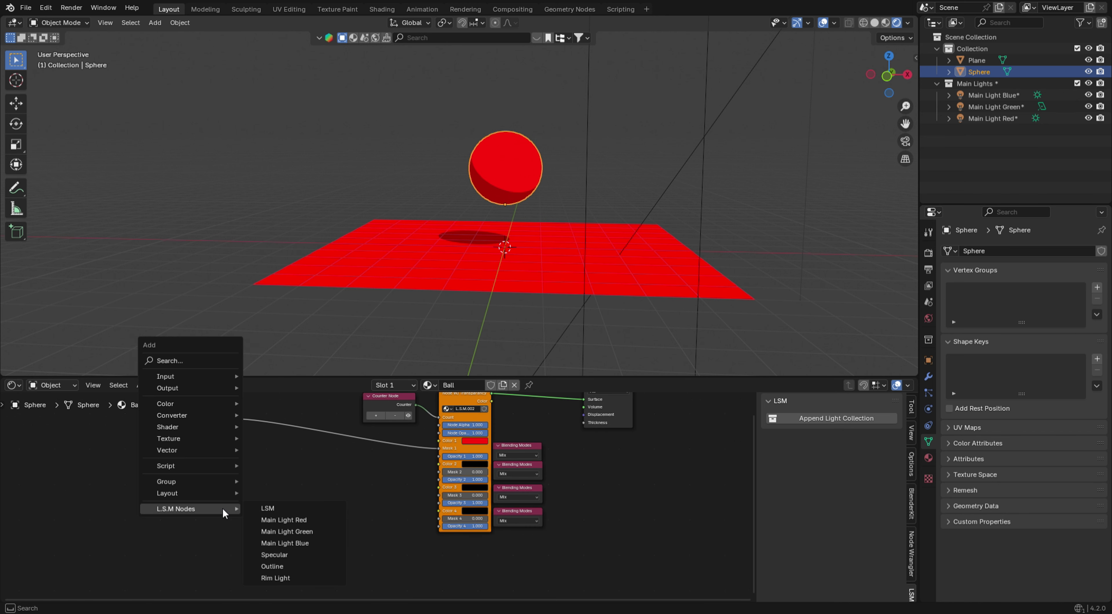
click(300, 533)
drag(257, 523, 440, 472)
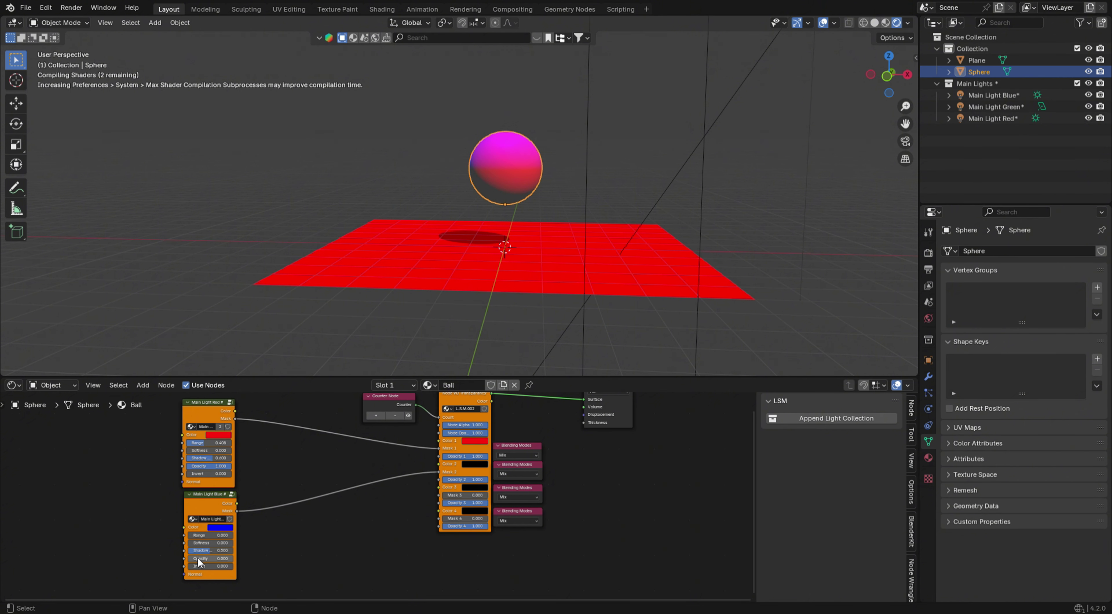
drag(198, 559, 235, 558)
Reposition the Main Light Blue node beneath the red one and copy its blue to the L.S.M node's Color 2.
key(g)
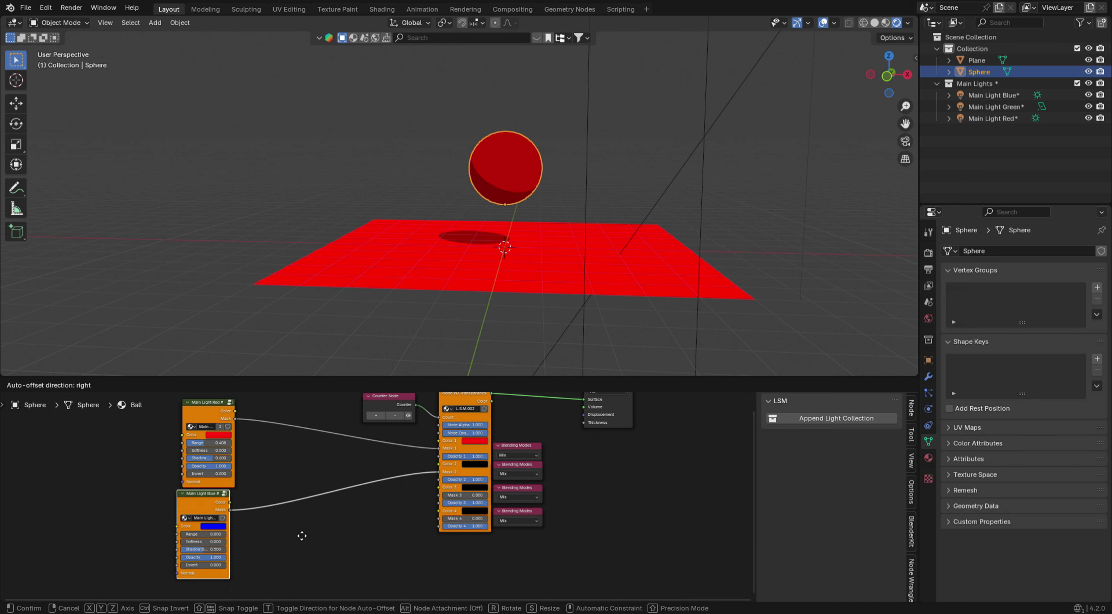
click(300, 536)
scroll(285, 527, up, 3)
middle_drag(250, 526, 321, 492)
mouse_move(224, 506)
mouse_down()
mouse_move(256, 507)
mouse_move(257, 527)
mouse_move(230, 527)
mouse_move(257, 527)
mouse_move(238, 507)
mouse_move(257, 507)
mouse_move(214, 527)
mouse_move(242, 527)
mouse_move(235, 507)
mouse_move(573, 452)
mouse_up()
Set the Main Light Blue node's Range to 0.692, Softness to 1.000 and Shadow to 0.800.
scroll(389, 493, up, 2)
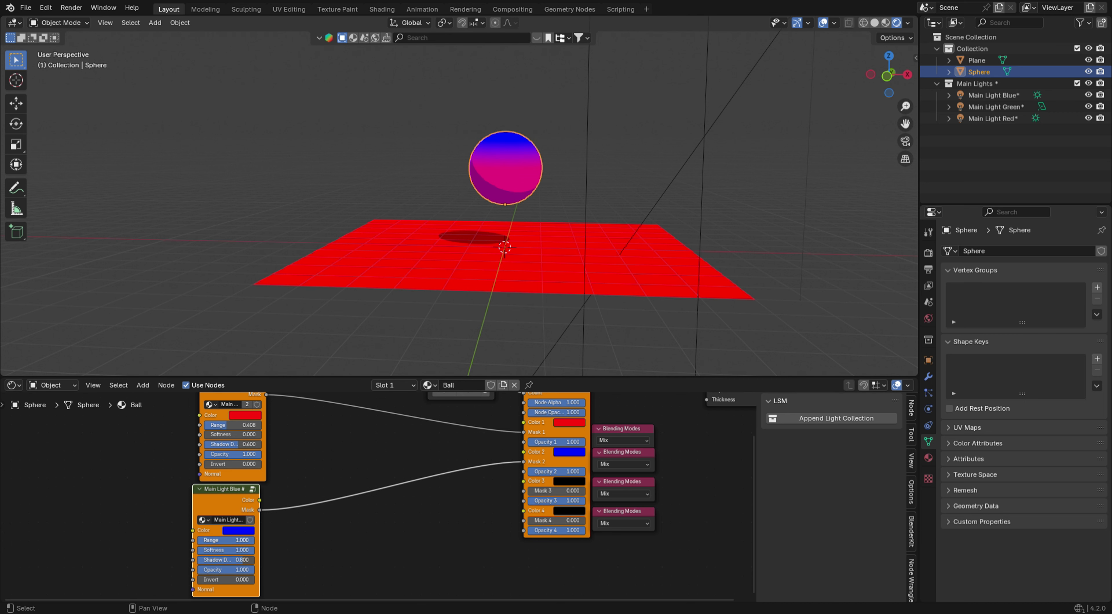
mouse_move(226, 540)
mouse_down()
mouse_move(194, 539)
mouse_move(209, 540)
mouse_up()
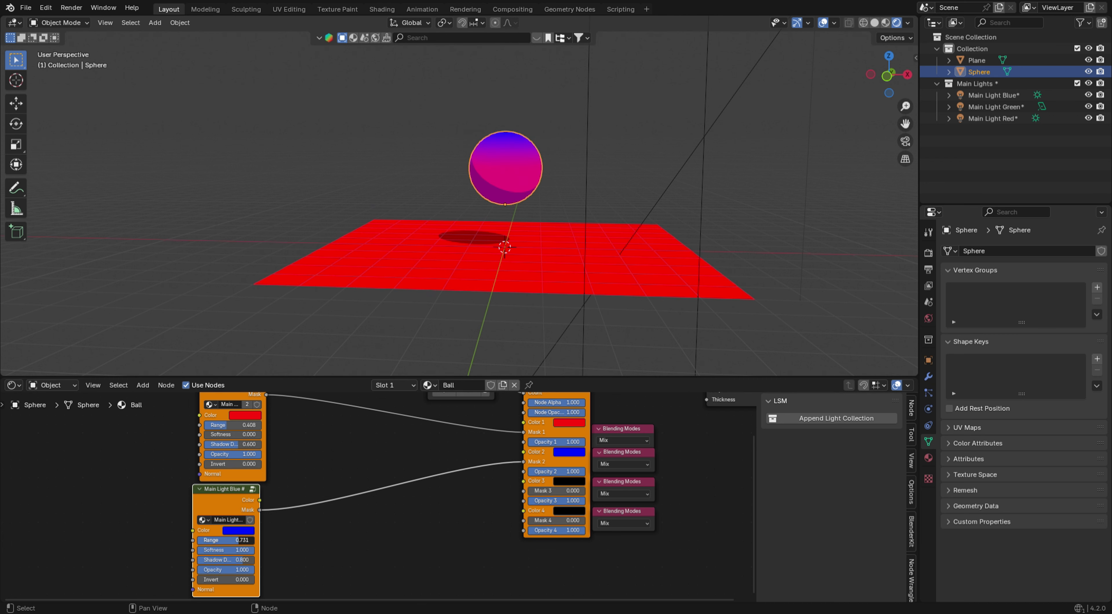
scroll(475, 164, down, 4)
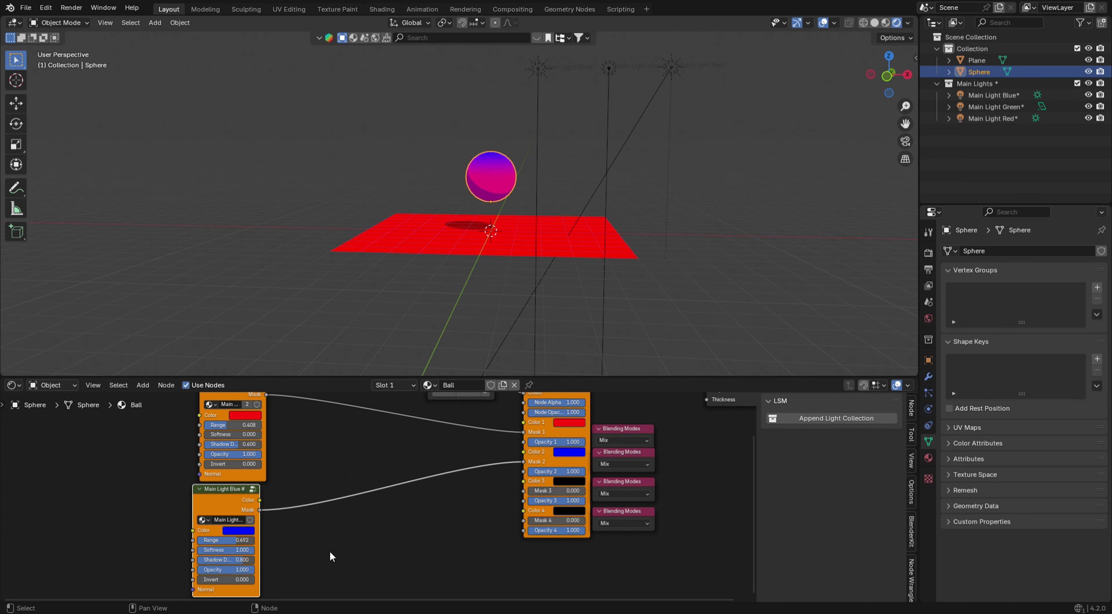
mouse_move(224, 550)
mouse_down()
mouse_move(194, 550)
mouse_move(241, 550)
mouse_up()
Rotate the blue main light around the global Y axis so that it points upward.
scroll(616, 149, up, 3)
middle_drag(616, 149, 586, 124)
click(578, 162)
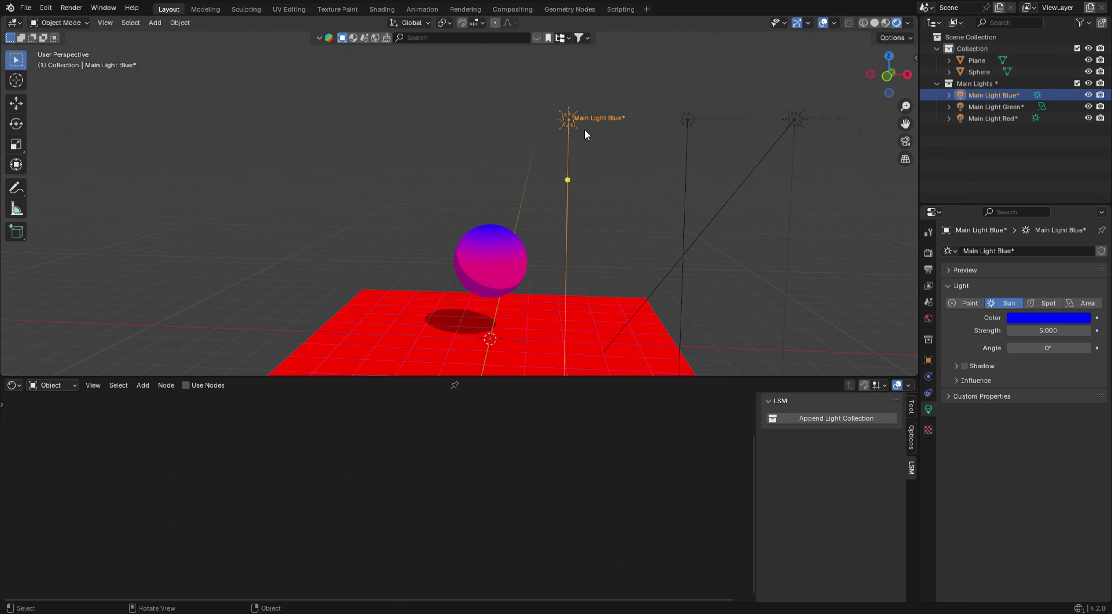
key(r)
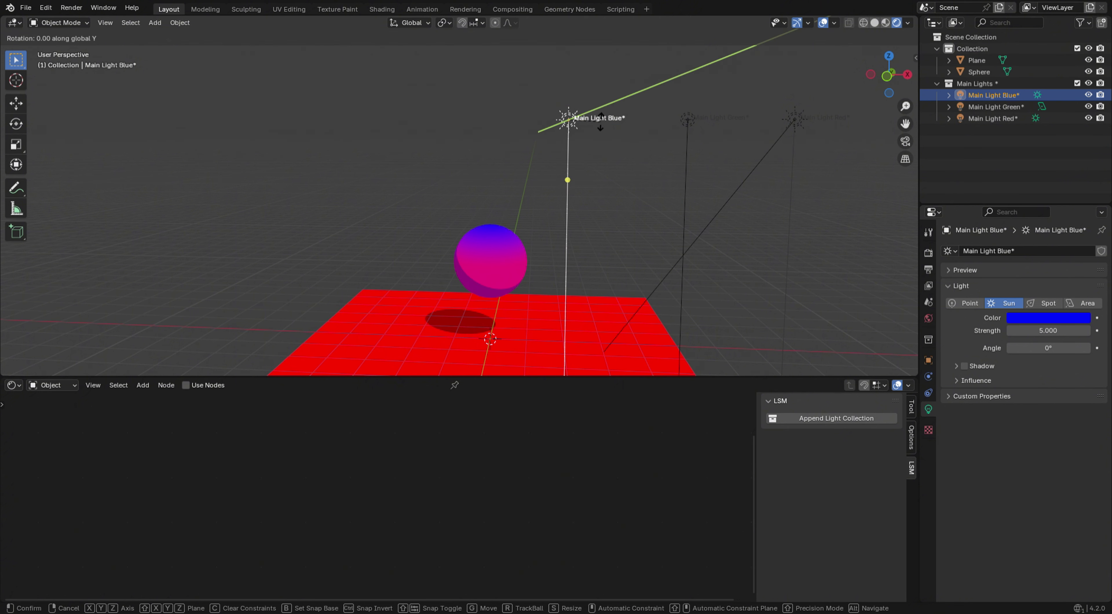
click(569, 254)
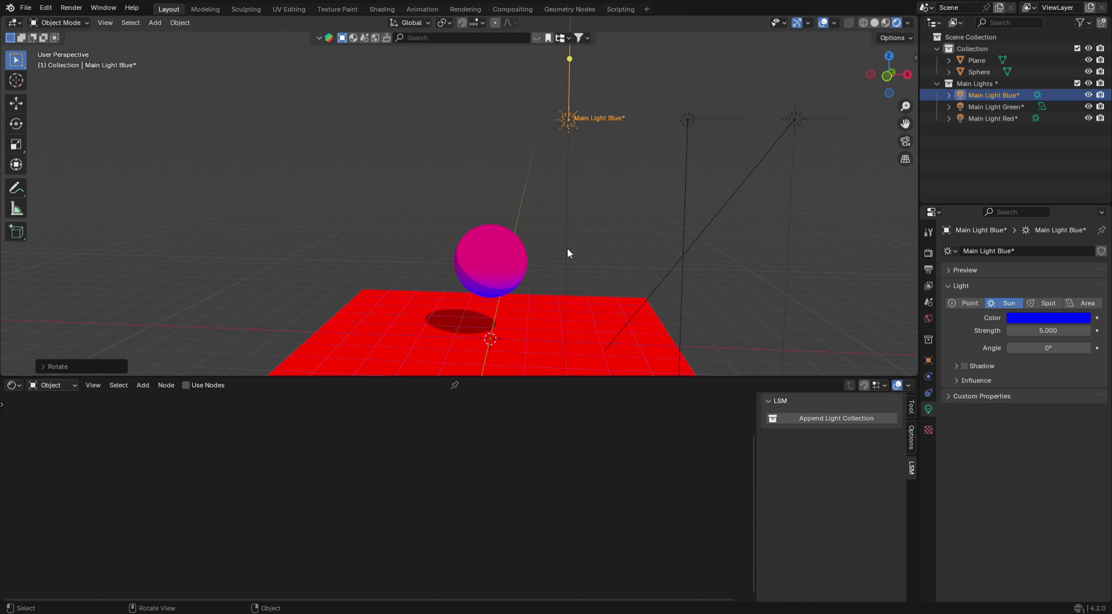
Change Color 1 of the sphere's L.S.M node to near white with a saturation of about 0.08.
click(496, 272)
middle_drag(496, 272, 531, 208)
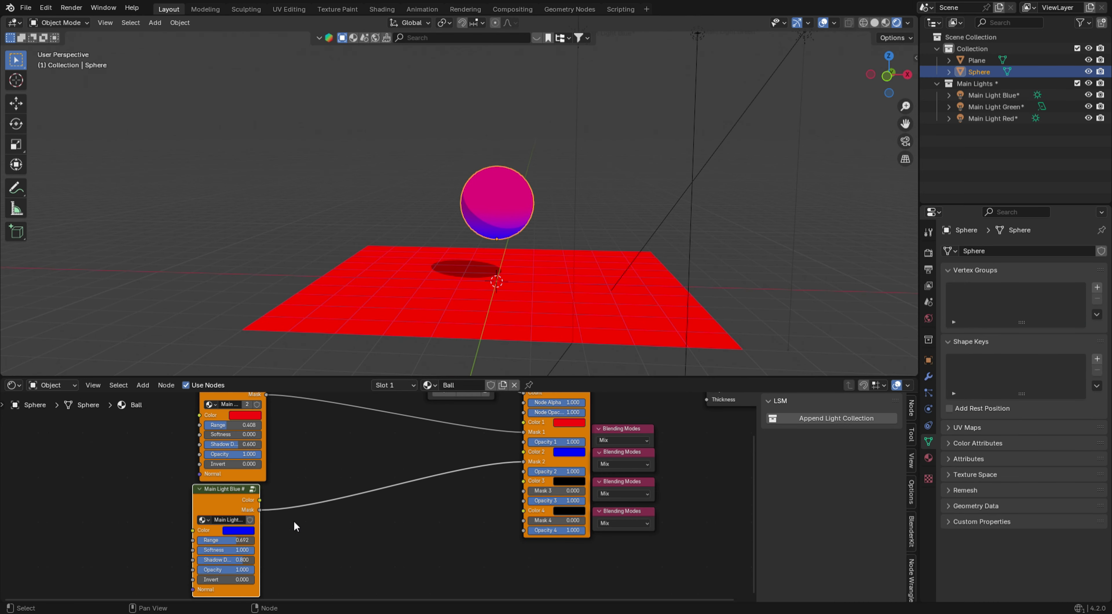
shift+scroll(420, 450, up, 2)
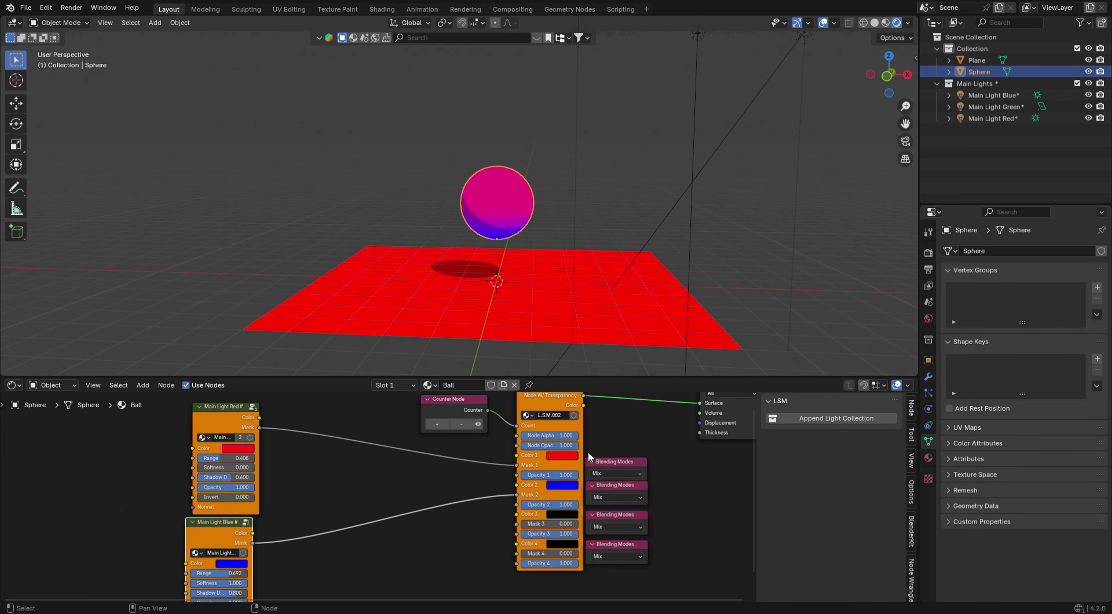
click(569, 457)
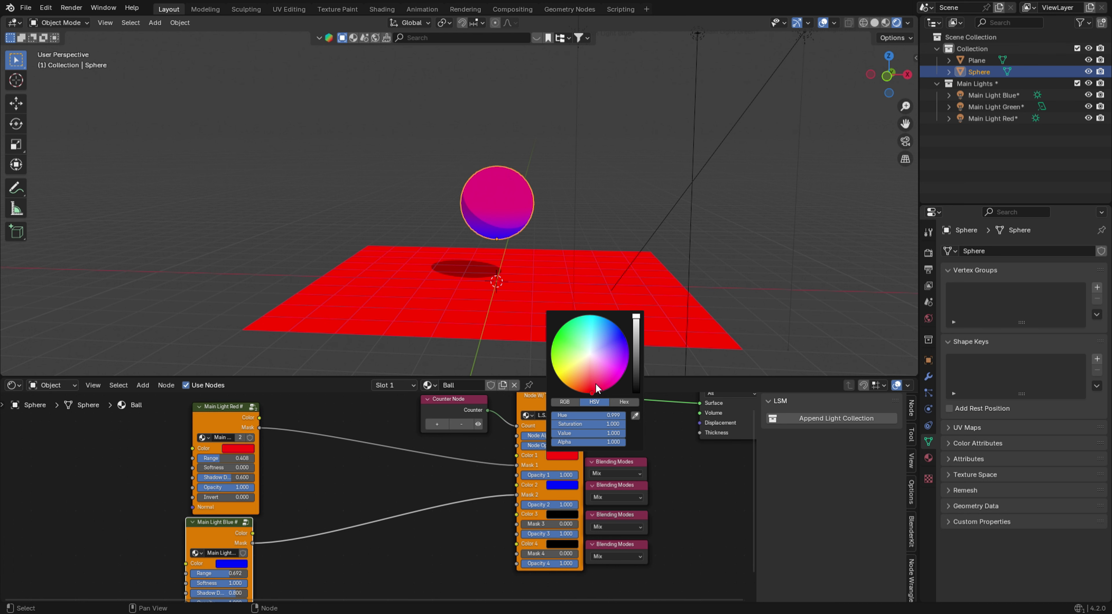
drag(595, 384, 590, 355)
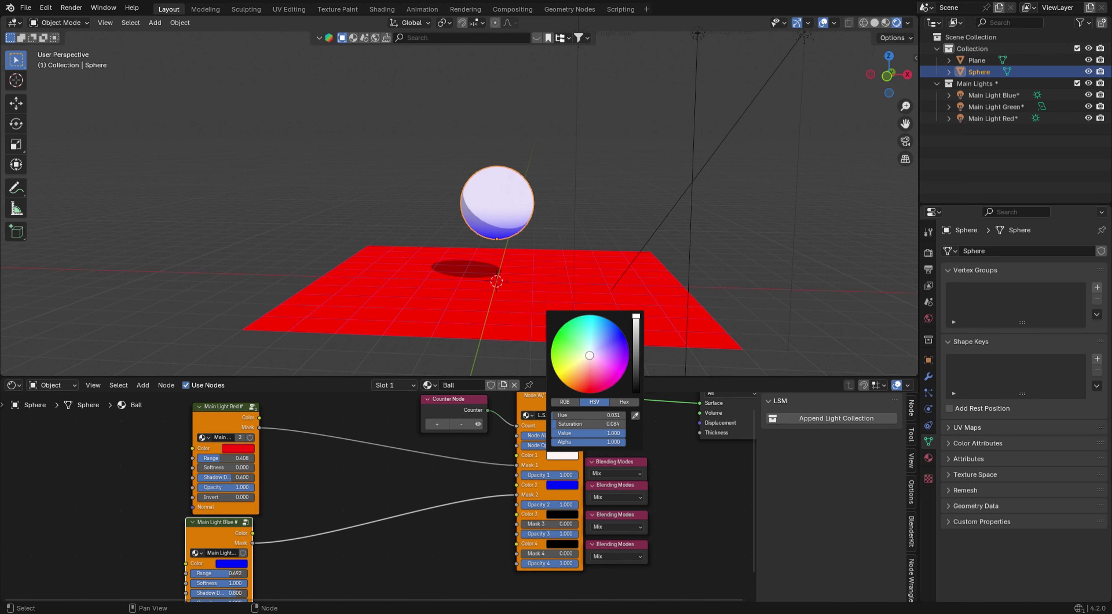
scroll(502, 190, up, 4)
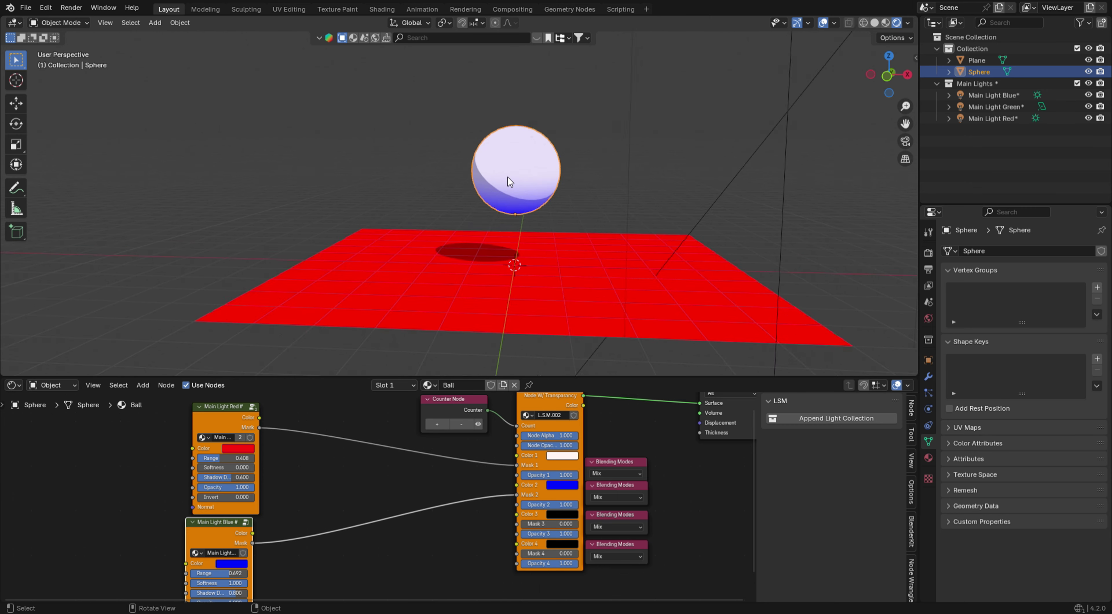
scroll(341, 499, down, 5)
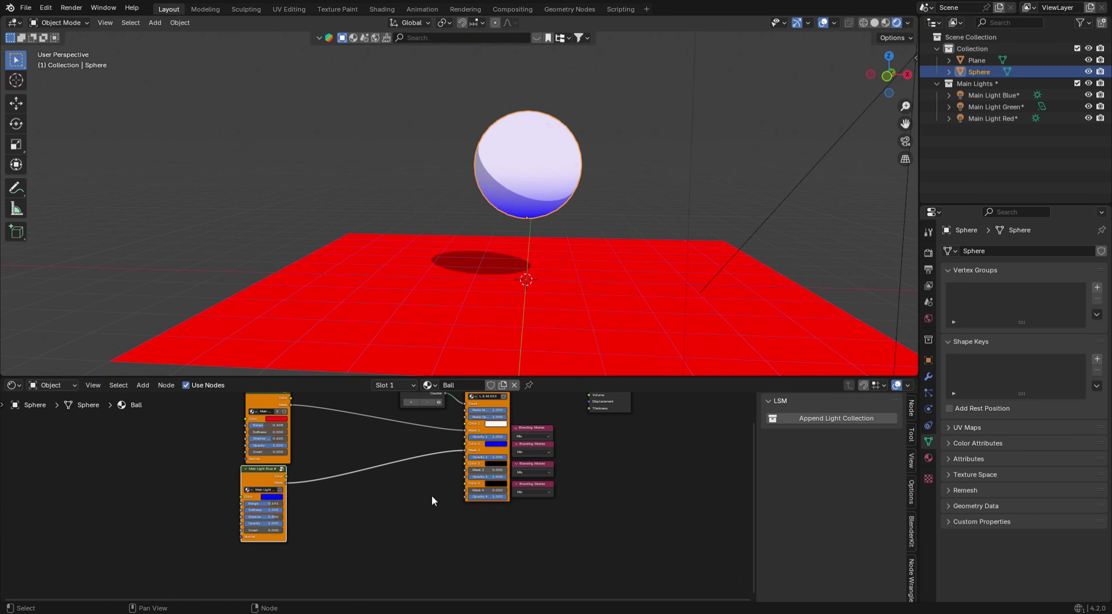
scroll(388, 485, up, 2)
scroll(433, 426, up, 2)
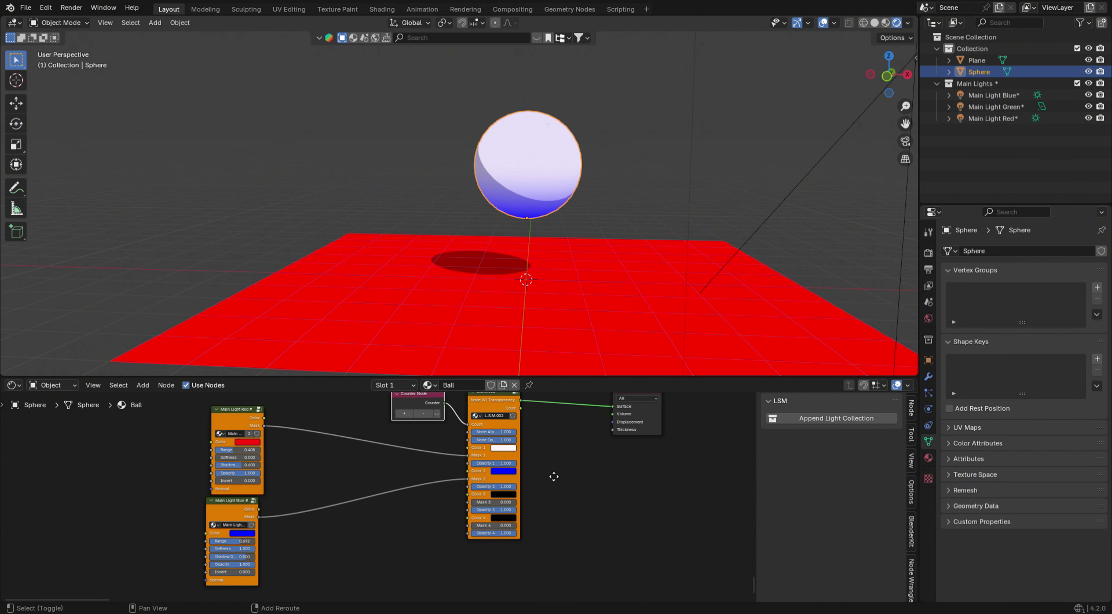
Add two more color layers to the sphere's L.S.M node with the Counter node, for six layers in total.
middle_drag(430, 440, 436, 431)
click(406, 413)
click(406, 412)
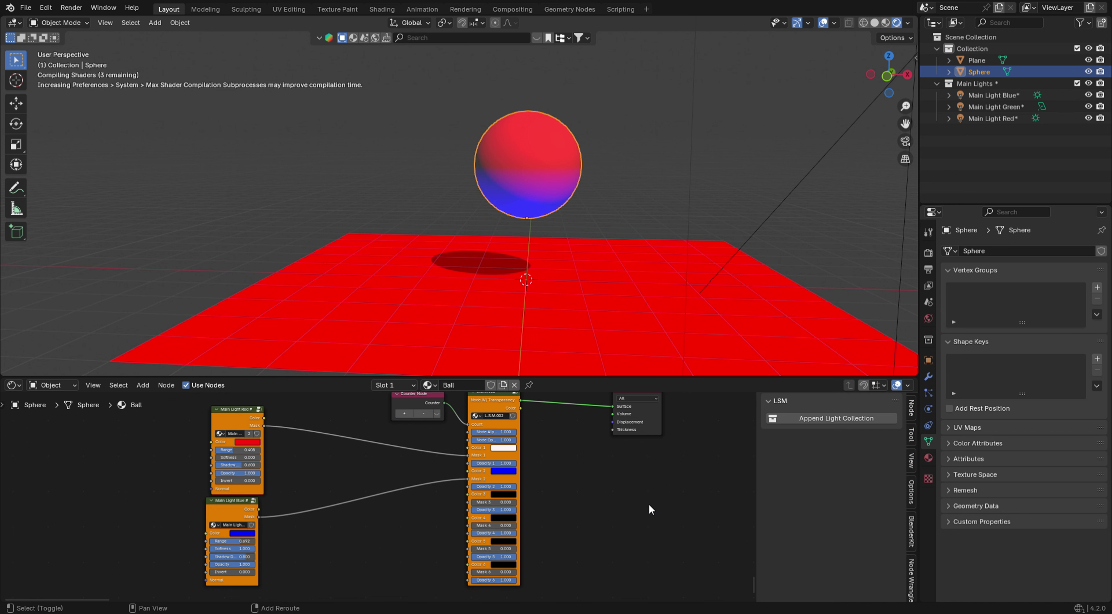
Collapse the Main Light Blue and Main Light Red nodes and stack the blue one directly beneath the red one.
middle_drag(610, 523, 616, 500)
click(218, 475)
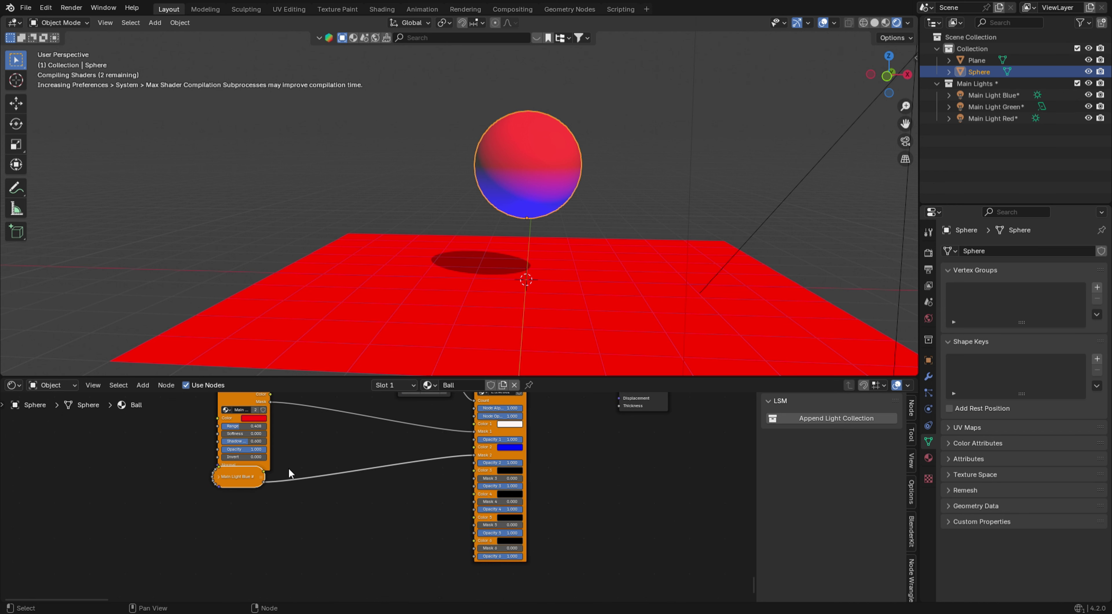
middle_drag(288, 468, 319, 499)
click(250, 430)
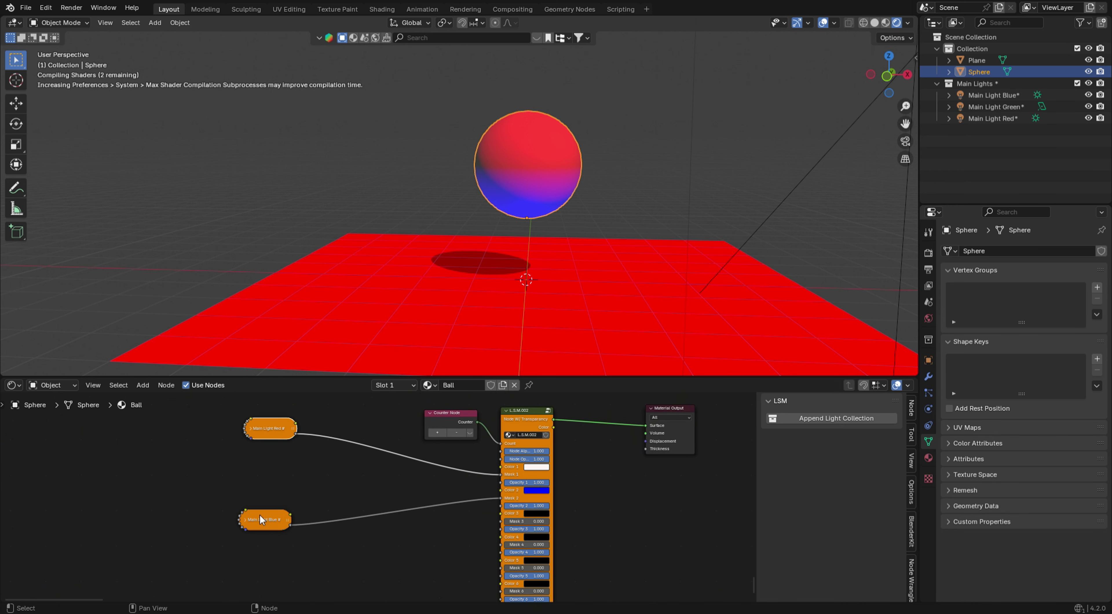
drag(260, 514, 264, 444)
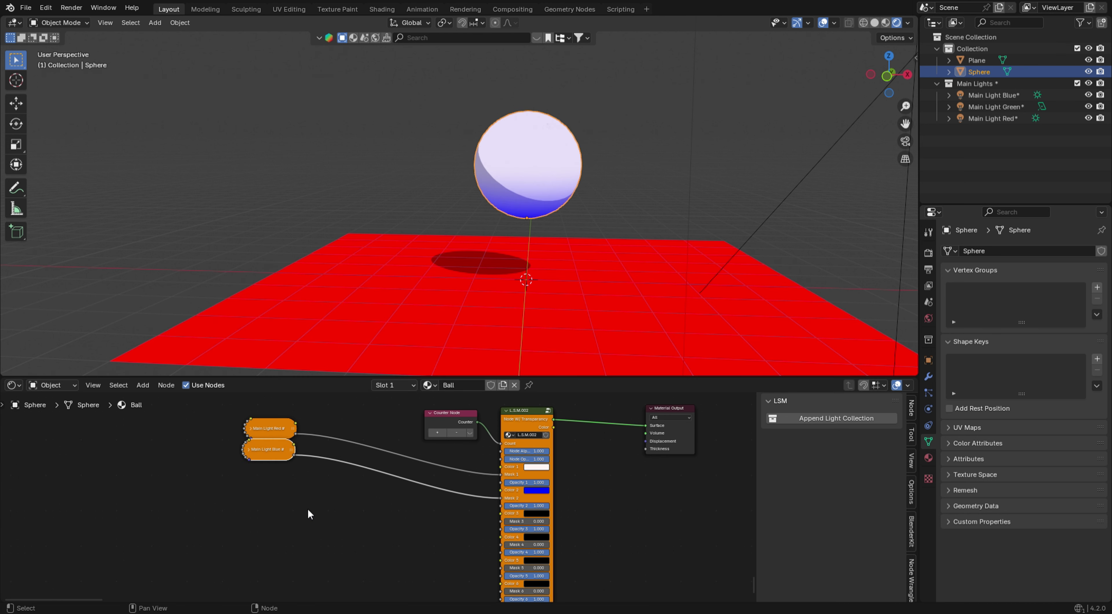
Add a Main Light Green node beneath the collapsed light nodes and connect its Mask output to the L.S.M node's Mask 3.
scroll(277, 487, down, 1)
key(shift+a)
mouse_move(276, 485)
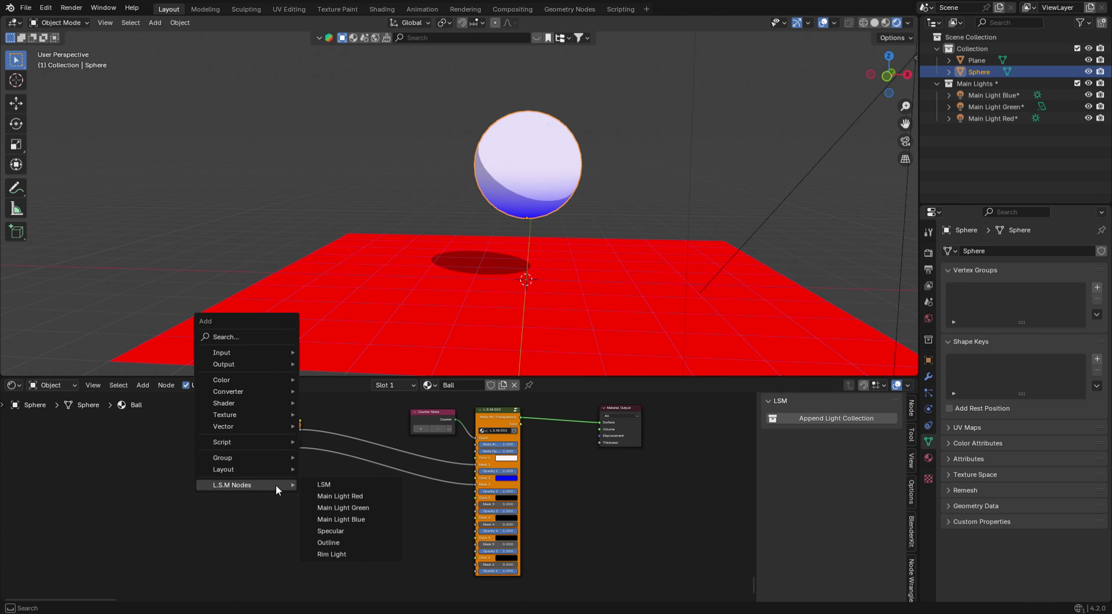
click(339, 507)
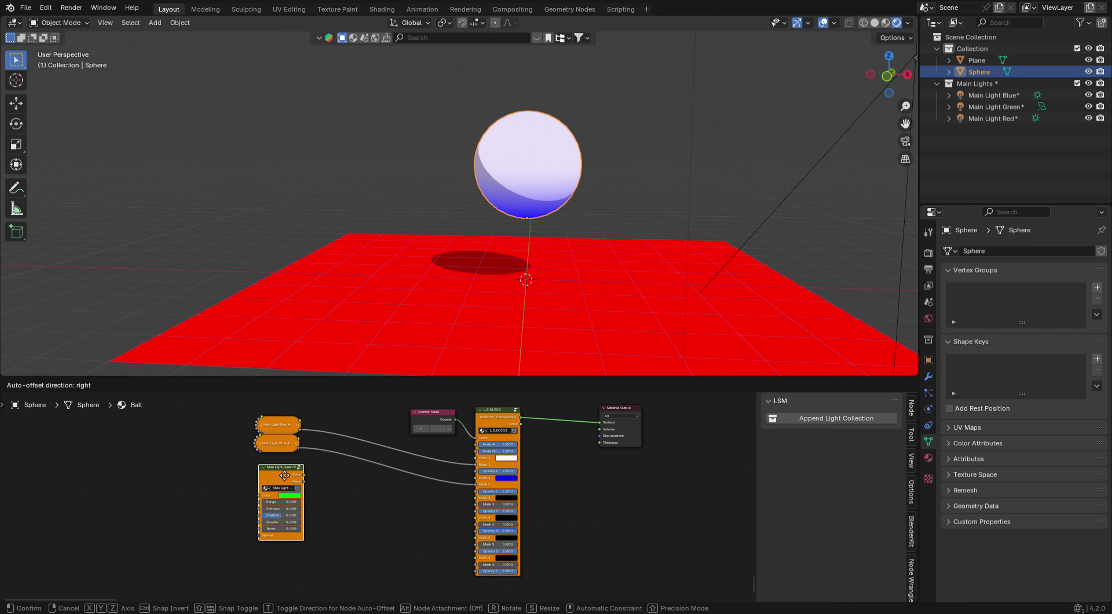
click(284, 476)
scroll(285, 475, up, 1)
drag(284, 477, 521, 515)
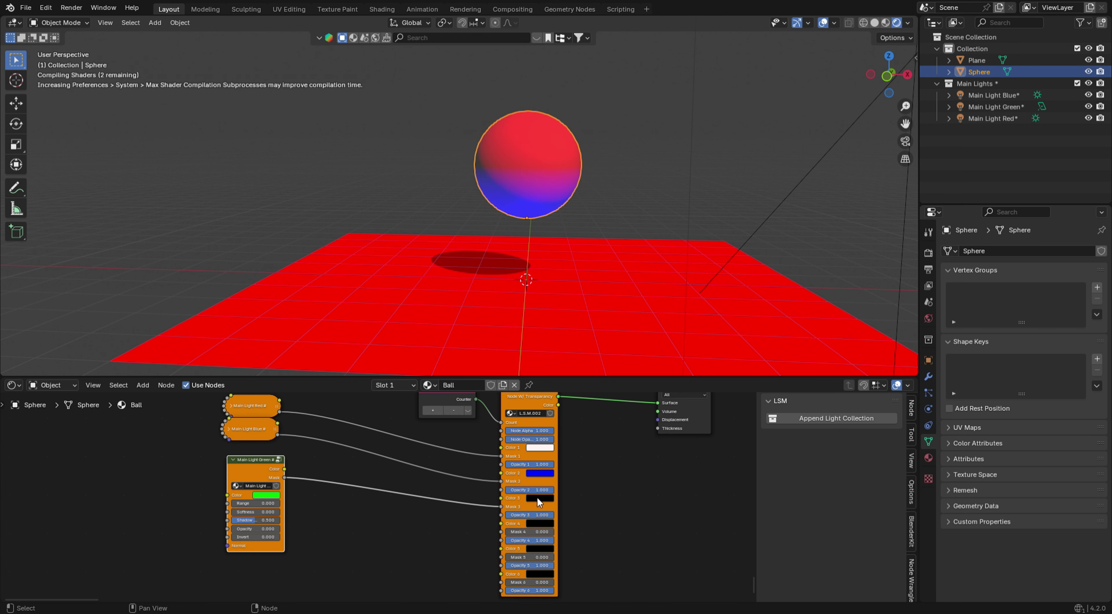
drag(249, 463, 244, 457)
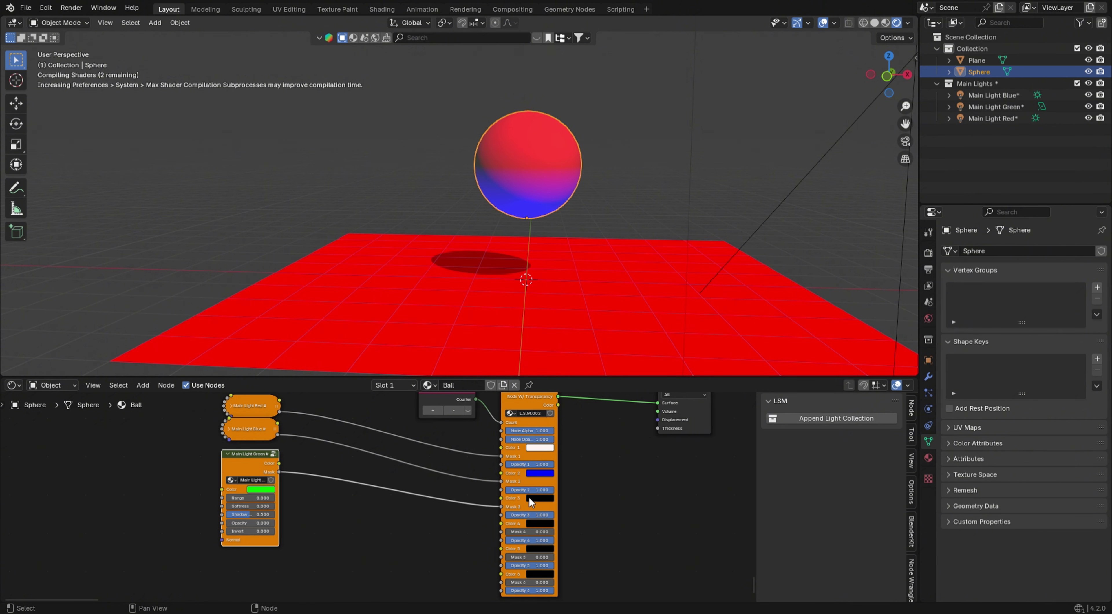
Change Color 3 of the sphere's L.S.M node to a bright, fully saturated green.
click(537, 499)
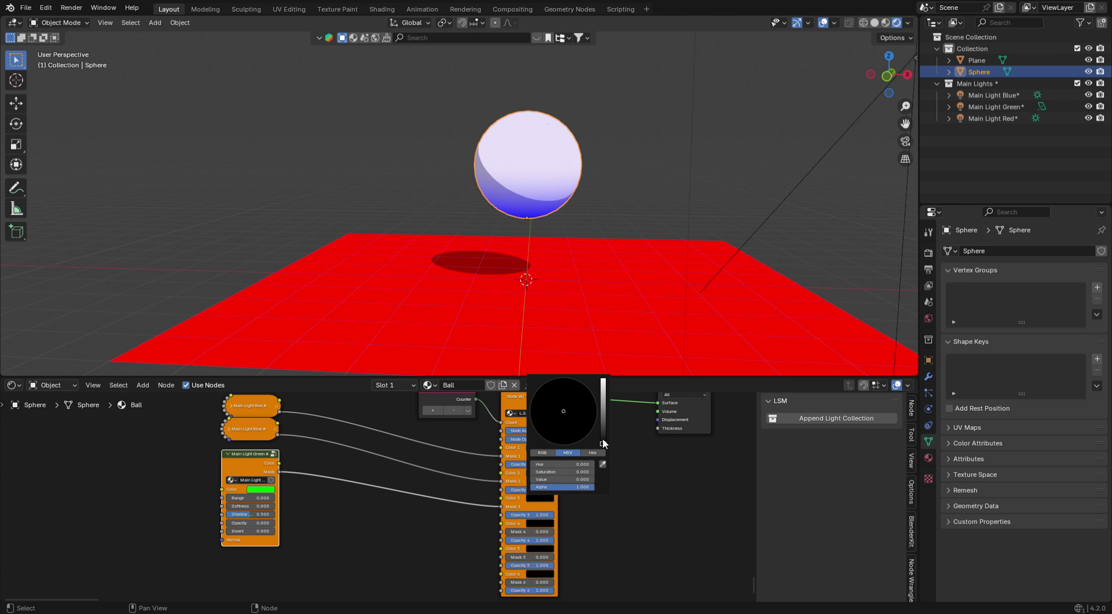
drag(603, 440, 602, 378)
drag(564, 411, 537, 391)
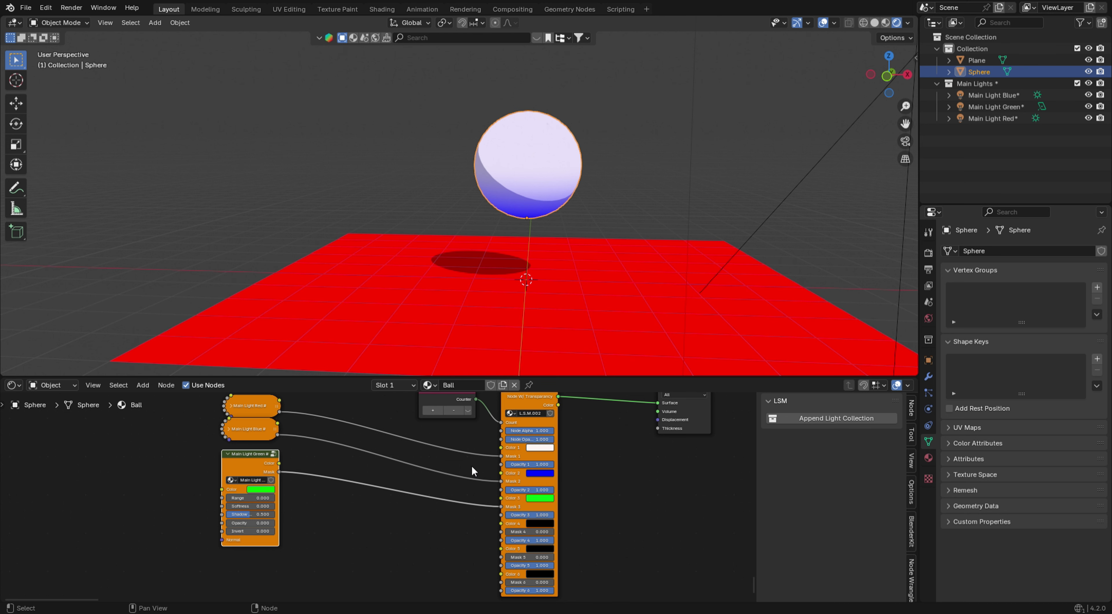
Turn Color 1 of the ground plane's L.S.M node white by setting its saturation to 0.
click(460, 314)
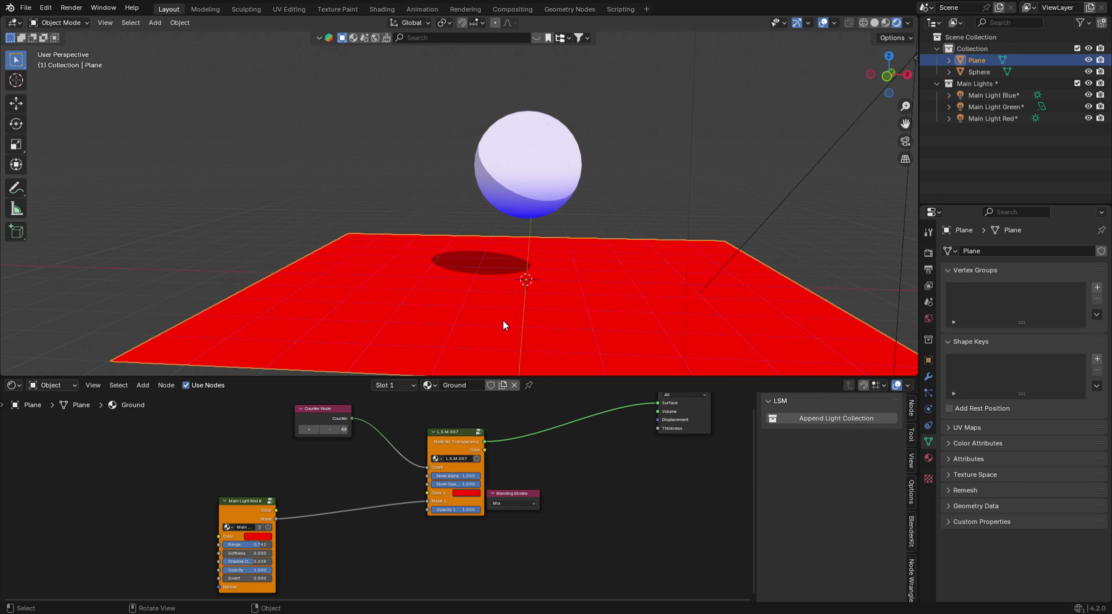
click(468, 494)
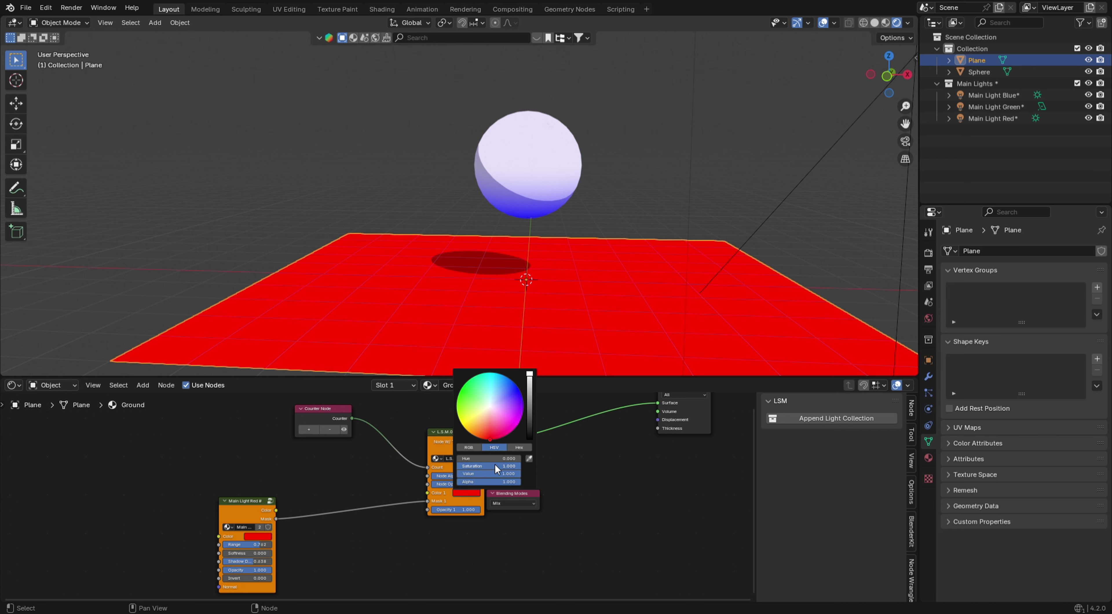
drag(504, 465, 458, 465)
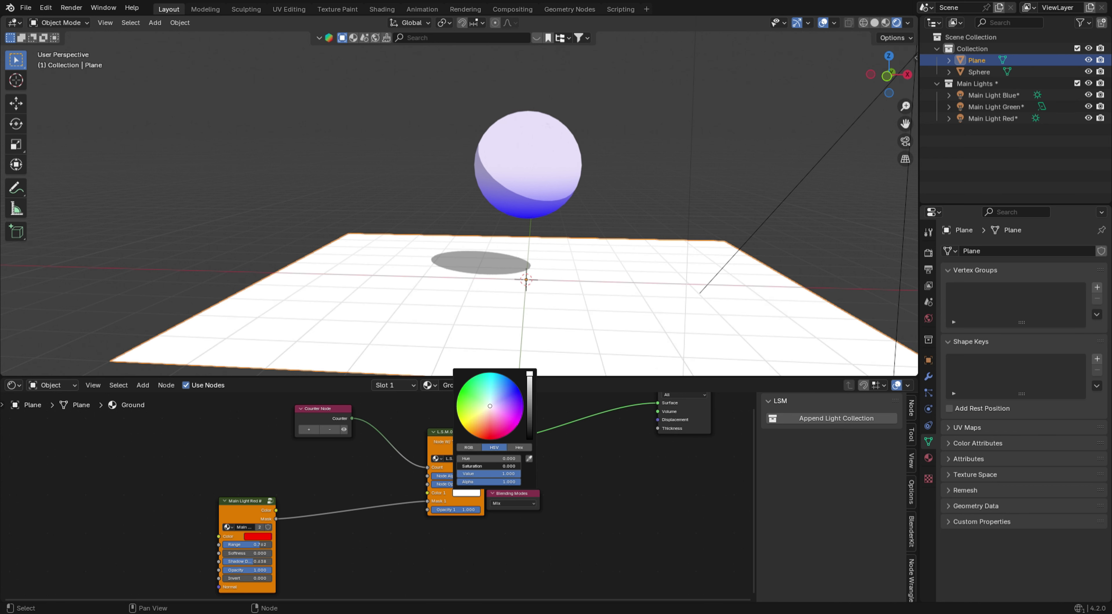
Set Opacity, Range, Softness and Shadow of the sphere material's Main Light Green node to 1.000.
click(561, 172)
scroll(378, 497, up, 2)
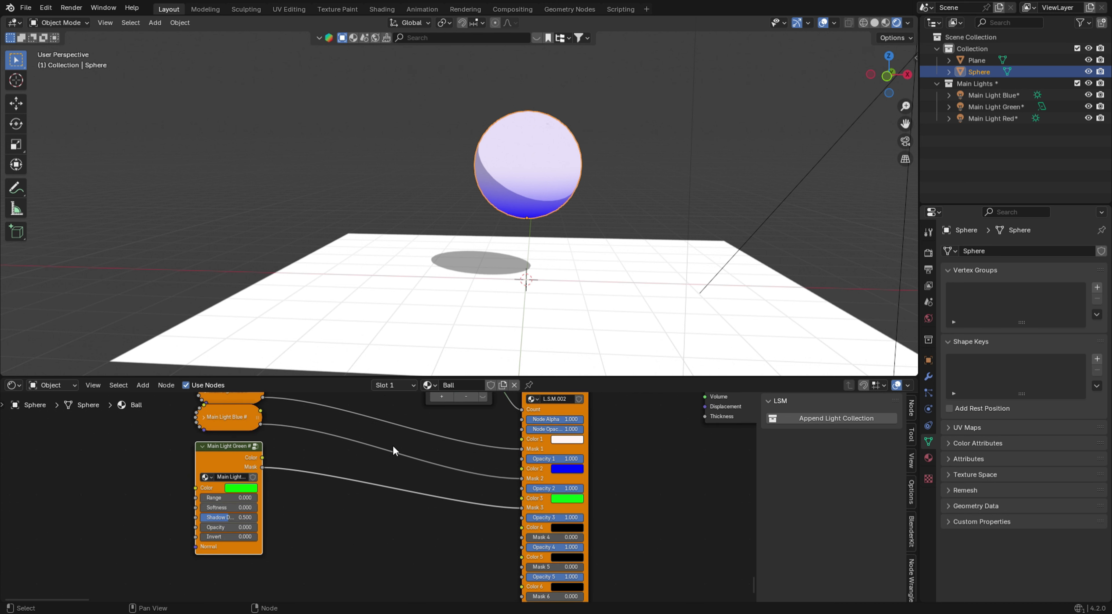
drag(240, 527, 299, 527)
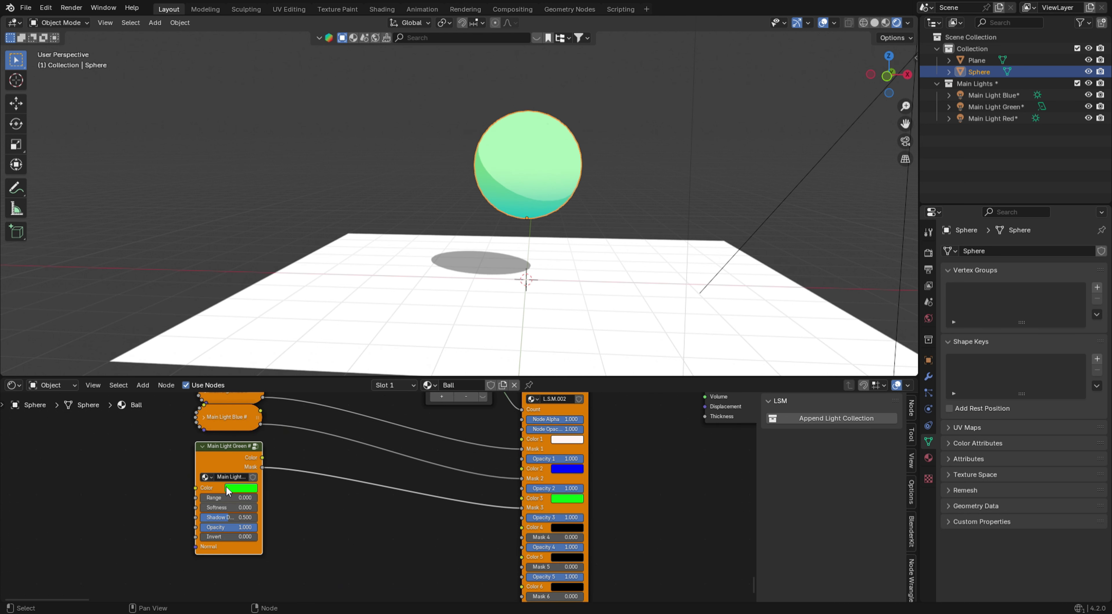
mouse_move(210, 498)
mouse_down()
mouse_move(270, 498)
mouse_move(219, 507)
mouse_move(268, 507)
mouse_up()
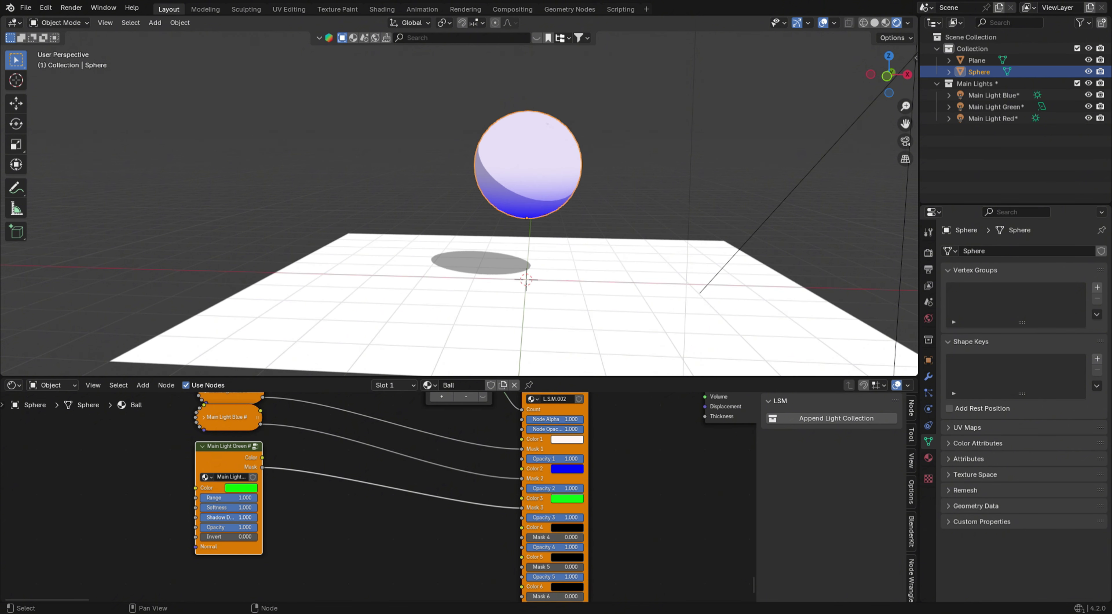
Move the green main light over the ground plane in top view so that it sits close beside the sphere.
scroll(571, 165, down, 5)
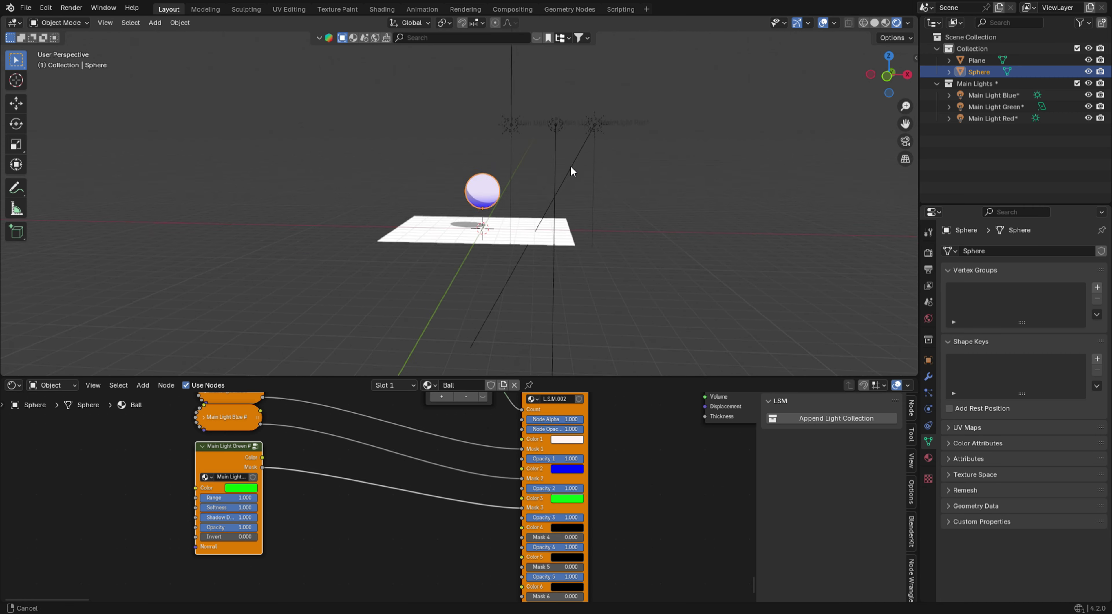
click(560, 148)
key(KP_7)
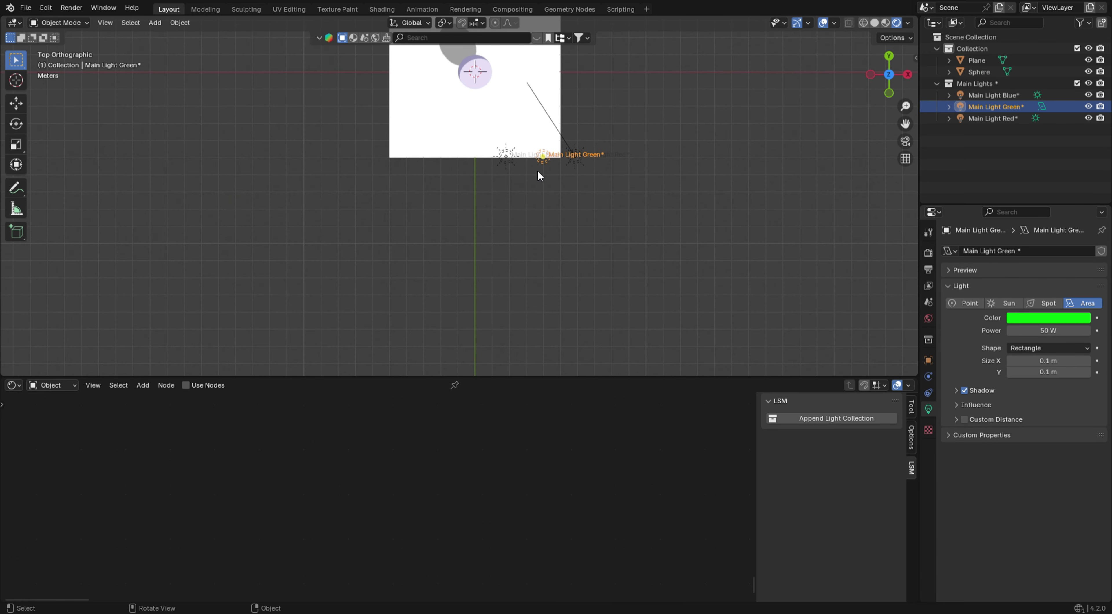
key(g)
key(Escape)
key(g)
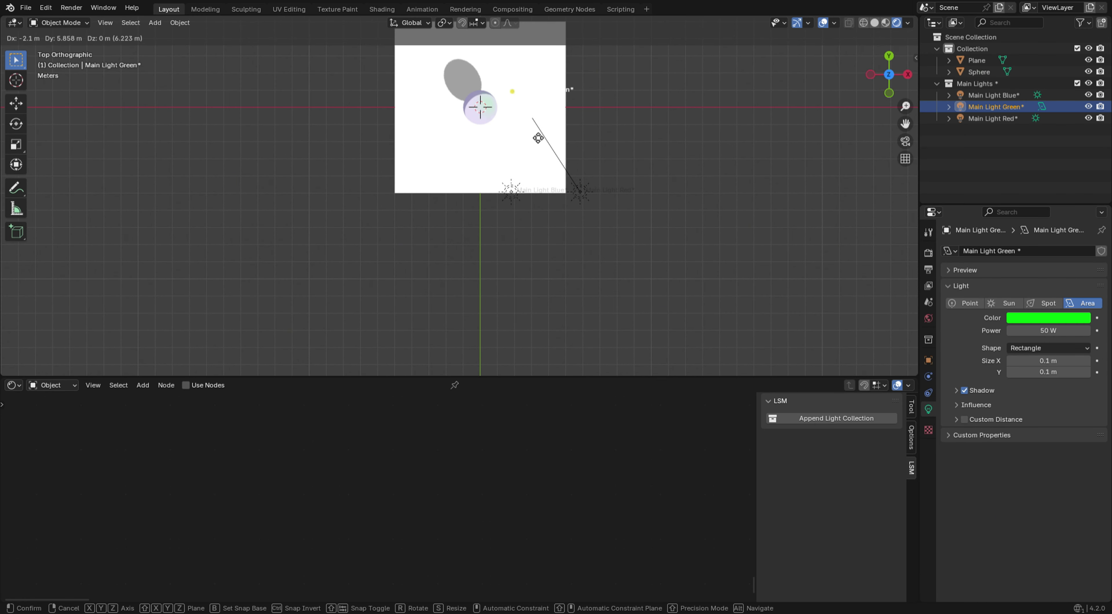
click(527, 162)
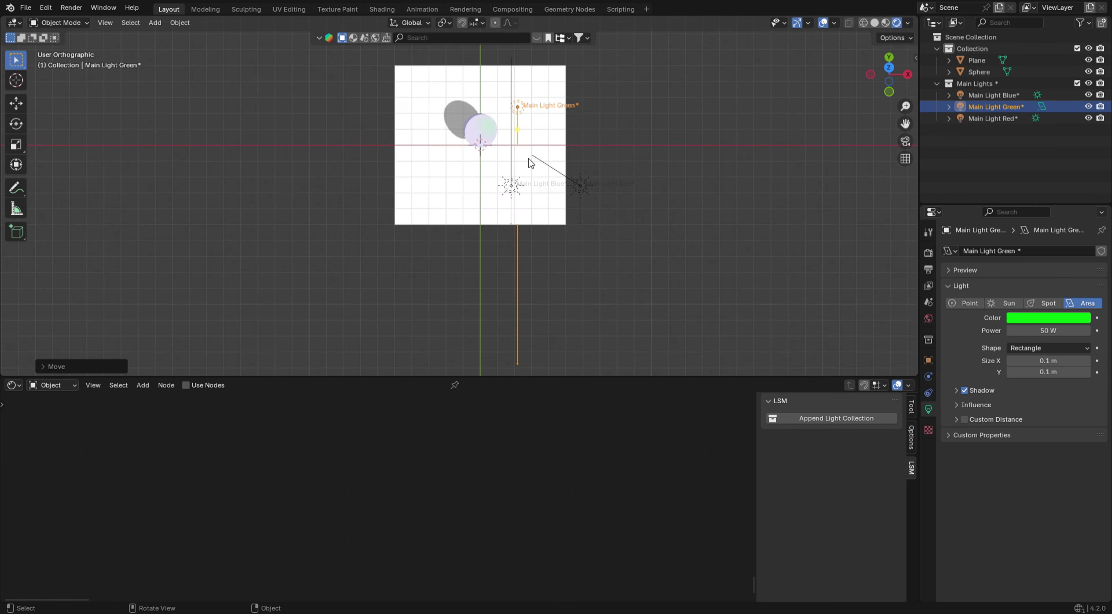
Lower the green main light in front view to about the sphere's height.
key(KP_1)
key(g)
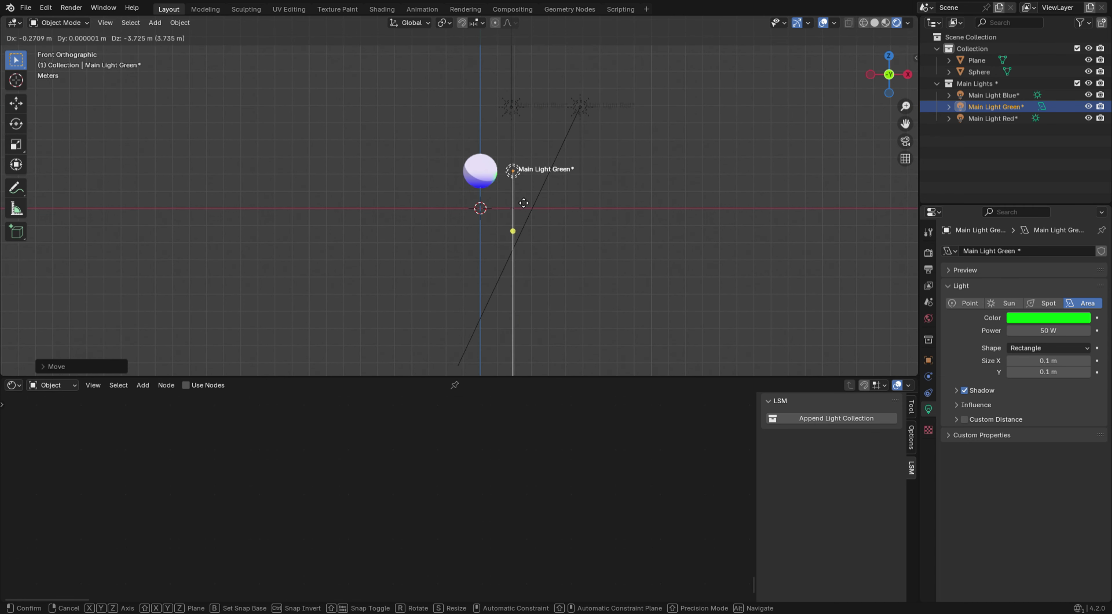
click(525, 190)
Try to rotate the green main light around the global X axis.
scroll(508, 175, up, 7)
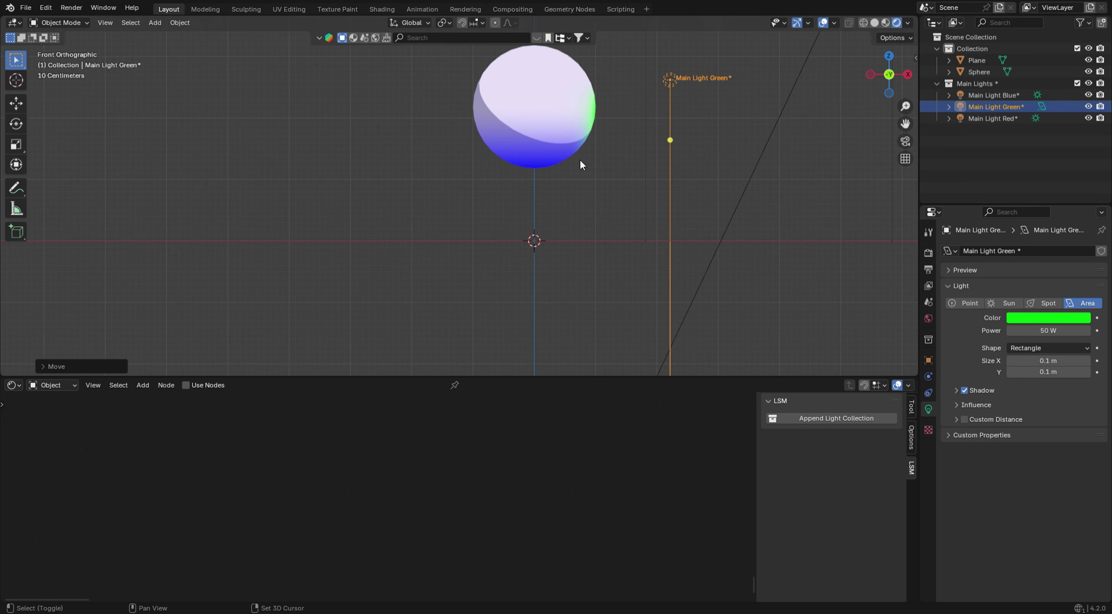
key(r)
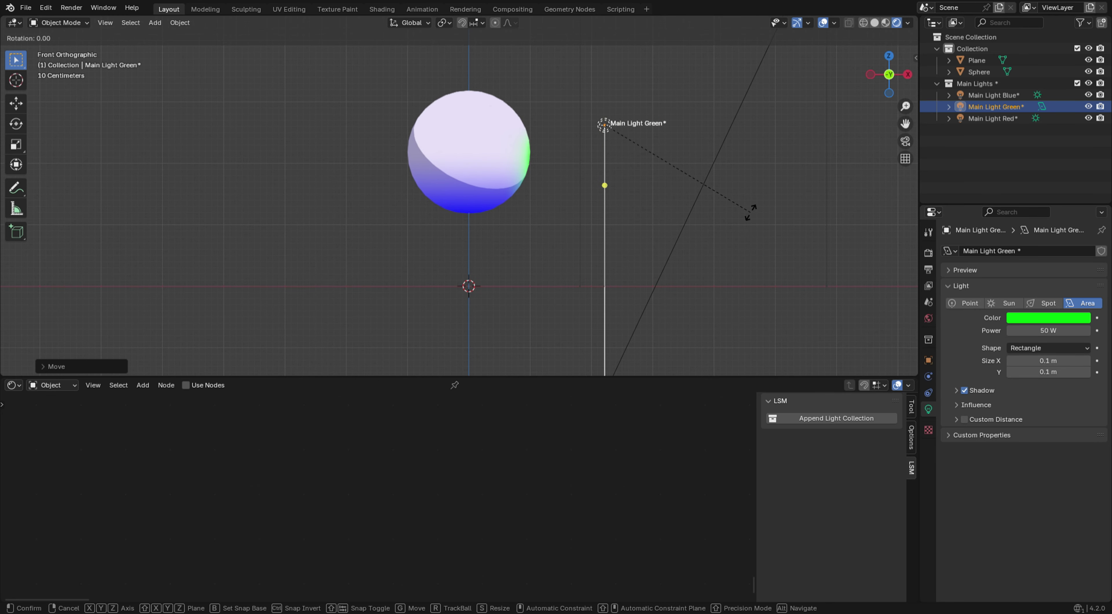
key(x)
click(613, 260)
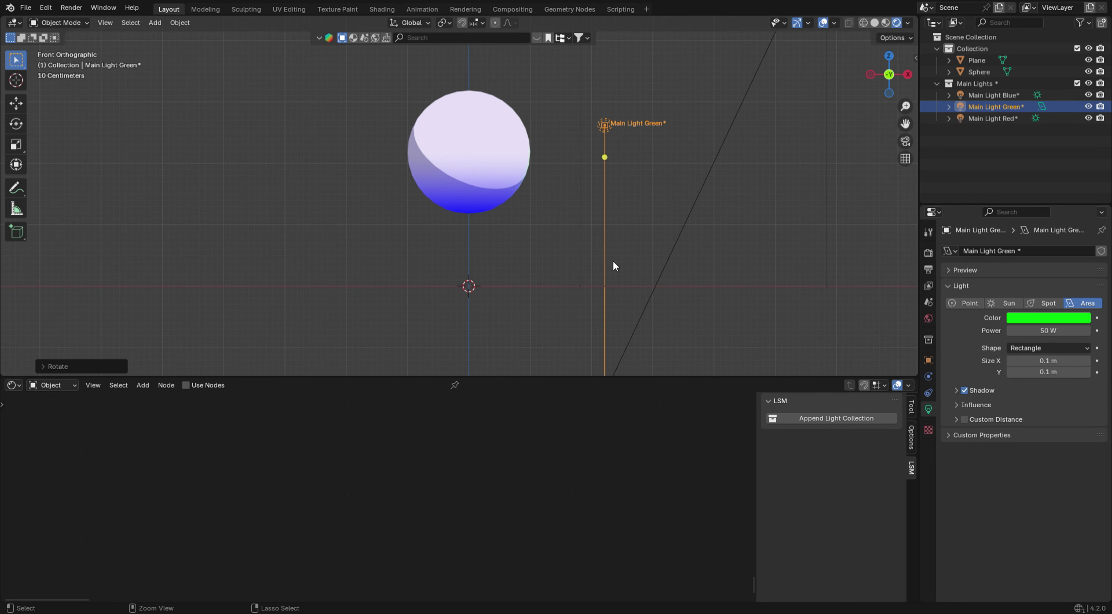
Rotate the green main light about 40° around the global Y axis so that it aims towards the sphere's side.
key(r)
key(y)
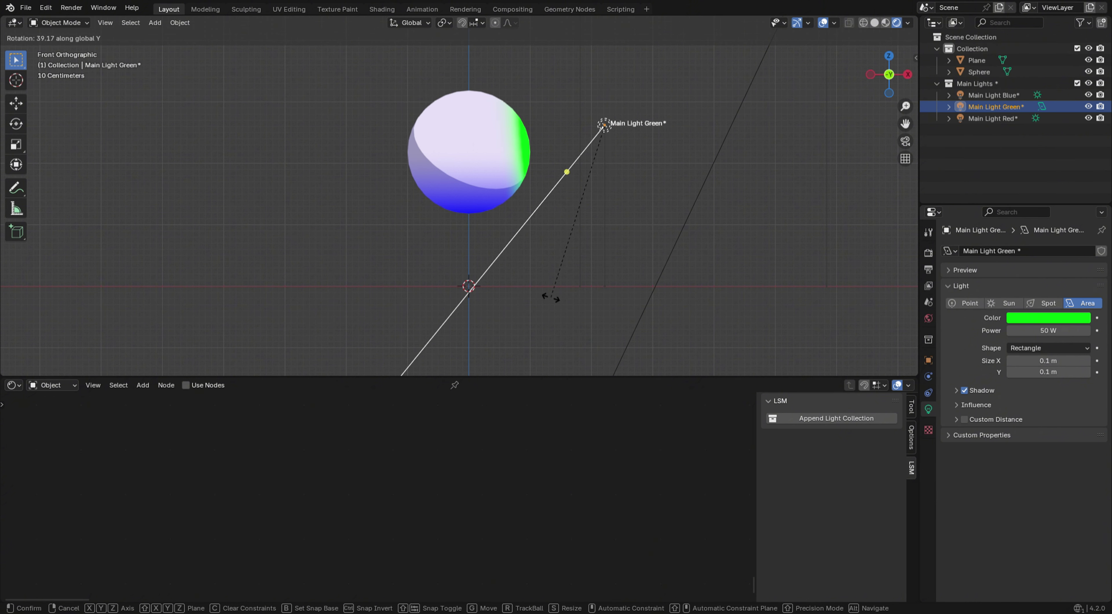
click(551, 263)
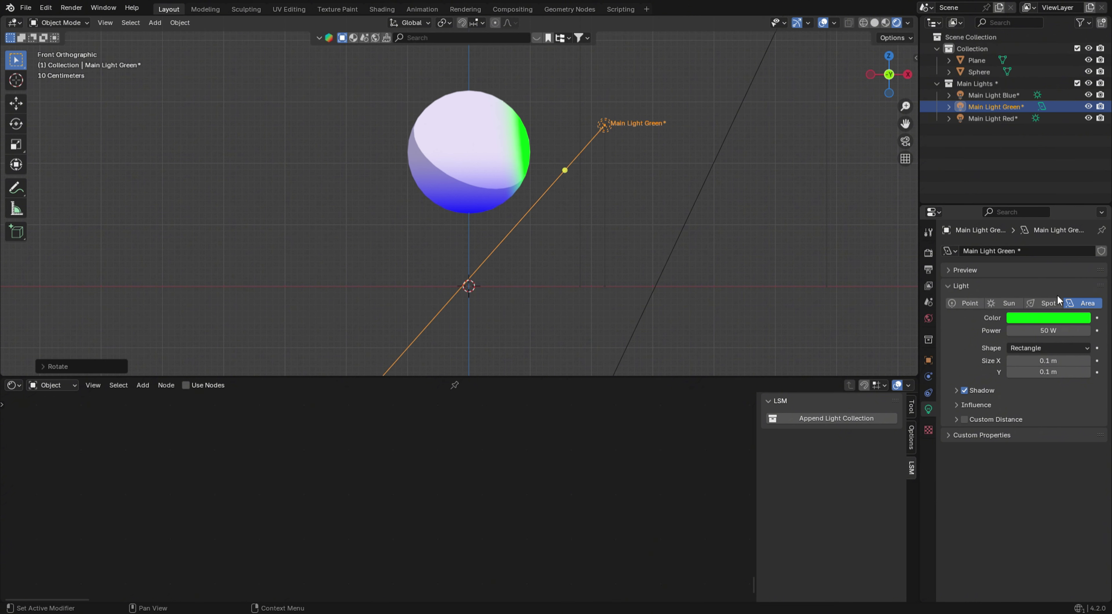
Try the green main light as Spot, Sun and Point, return it to Area, and select the sphere.
click(1042, 302)
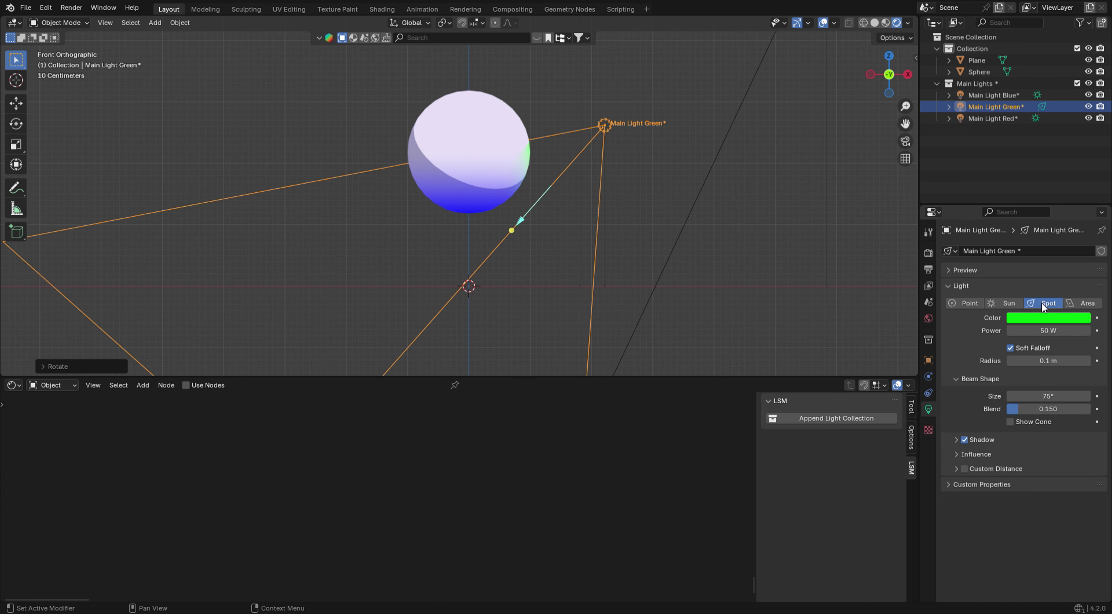
click(1002, 301)
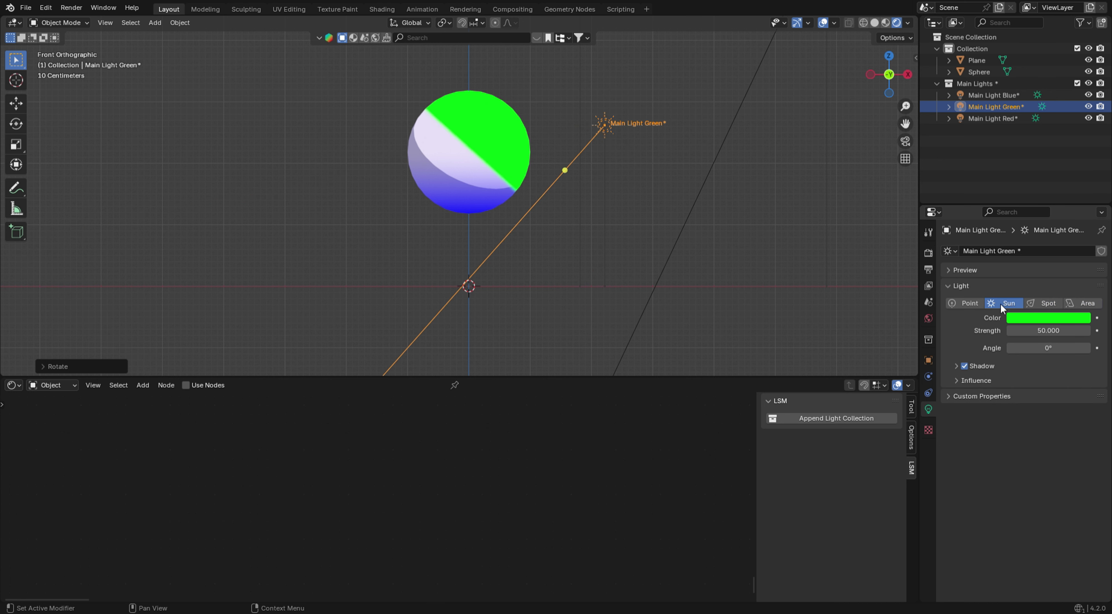
click(971, 304)
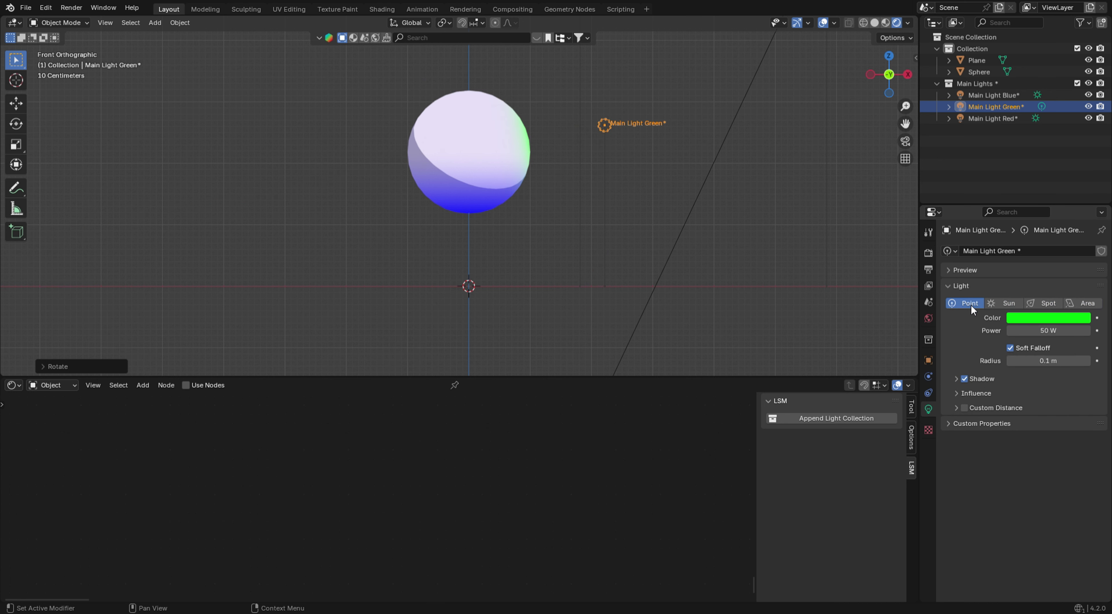
middle_drag(564, 108, 437, 109)
click(1084, 303)
click(437, 109)
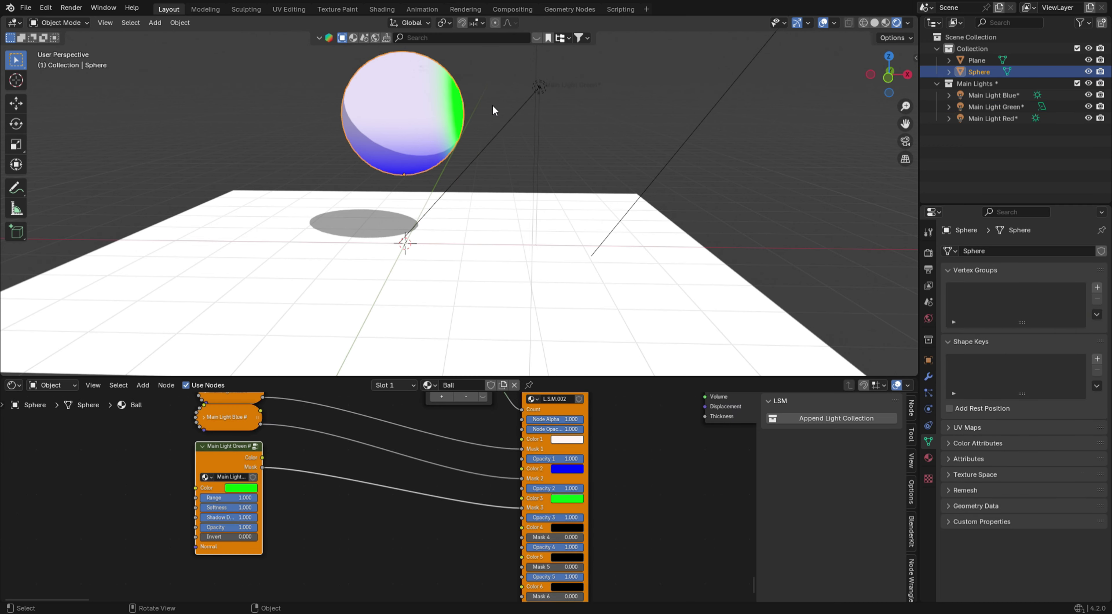
Move the green main light towards the sphere's front side in perspective view and rotate it freely.
click(545, 92)
middle_drag(545, 92, 548, 121)
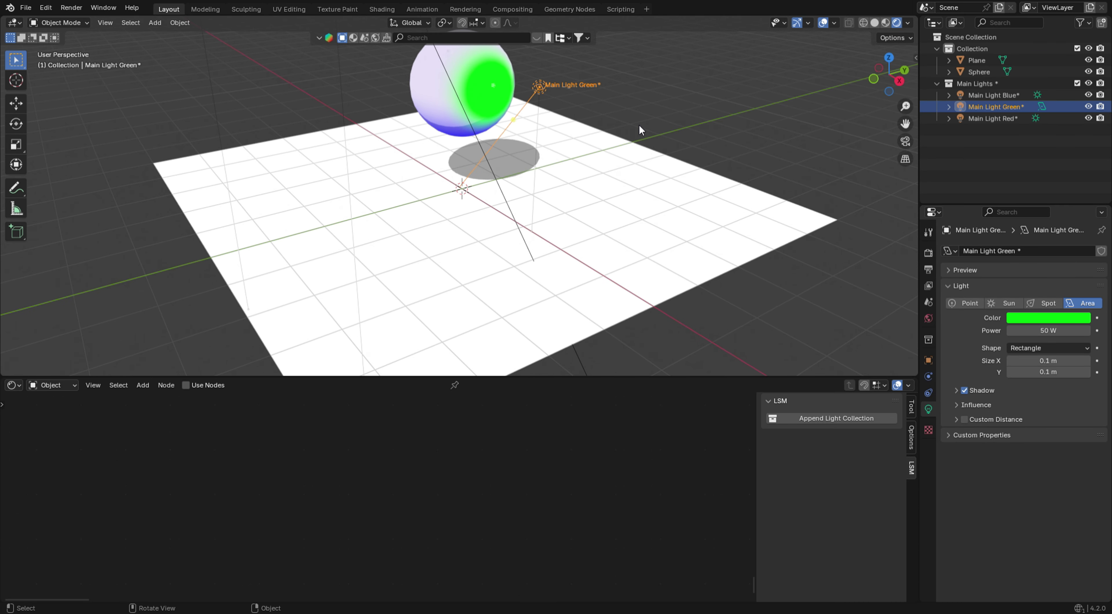
key(g)
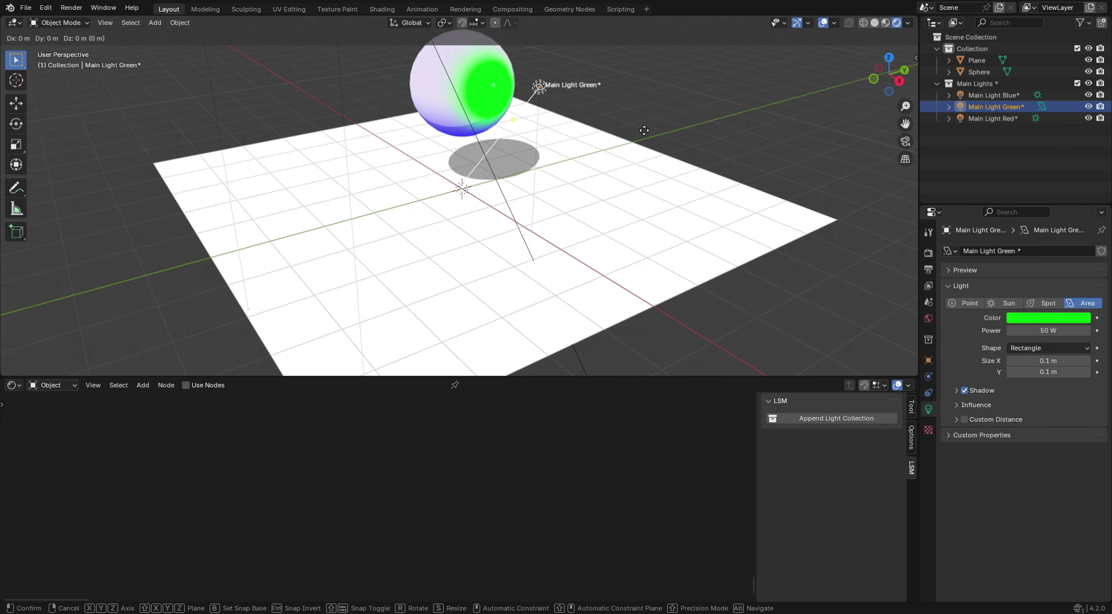
click(569, 149)
key(r)
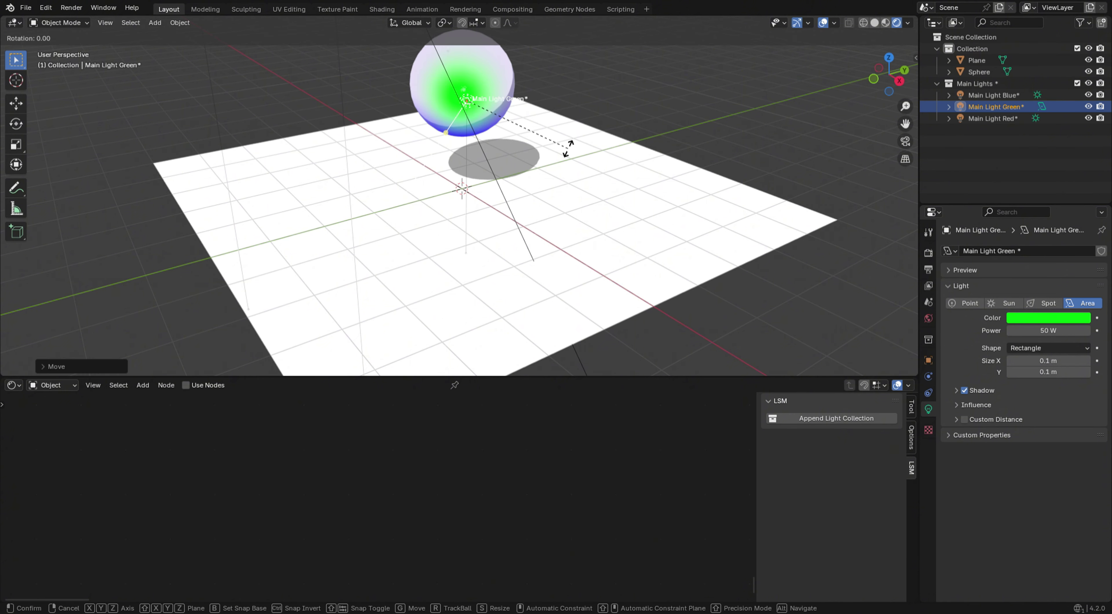
click(489, 148)
Select the sphere and reduce the Range of its Main Light Green node to 0.154.
middle_drag(489, 149, 521, 121)
click(431, 99)
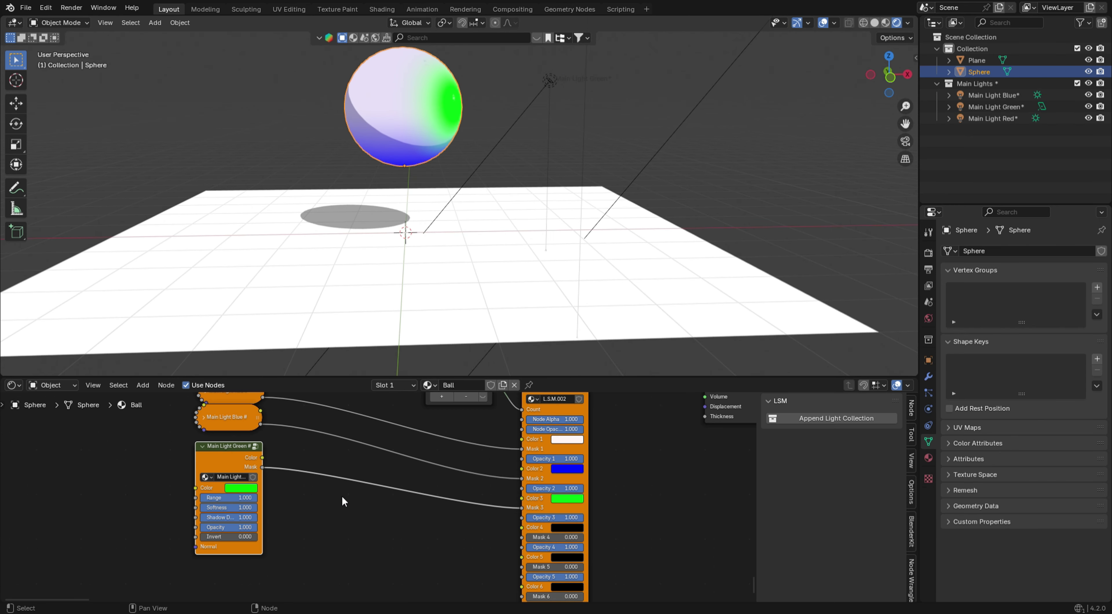
mouse_move(190, 498)
mouse_down()
mouse_move(146, 497)
mouse_move(191, 498)
mouse_move(129, 517)
mouse_move(183, 498)
mouse_move(139, 497)
mouse_move(203, 515)
mouse_up()
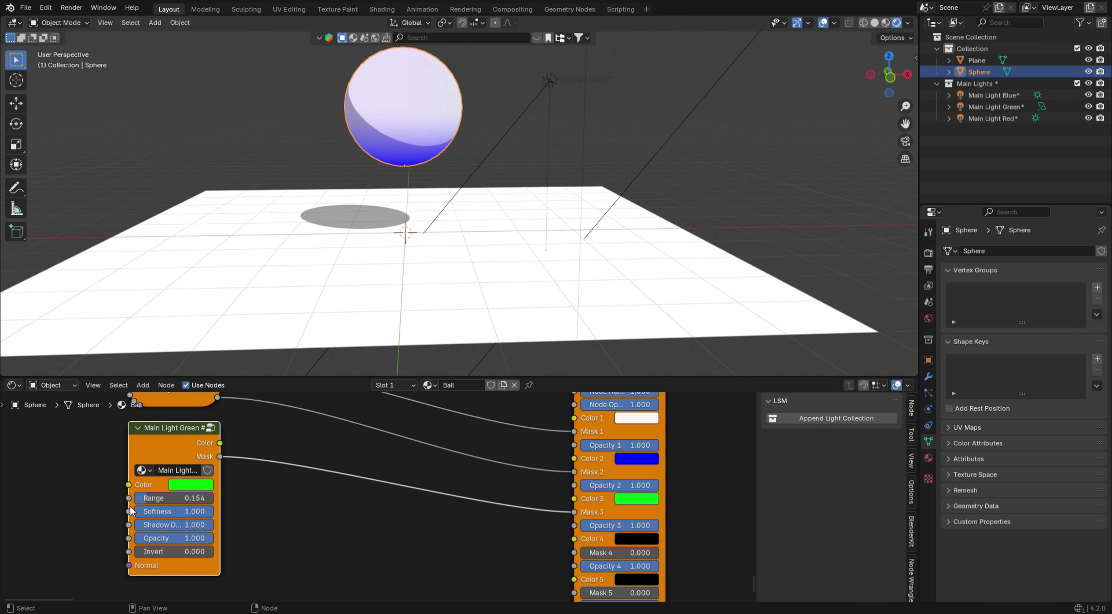
Set the Main Light Green node's Range to 1.000 and add a Voronoi Texture node beside it in the Ball material.
drag(144, 497, 212, 497)
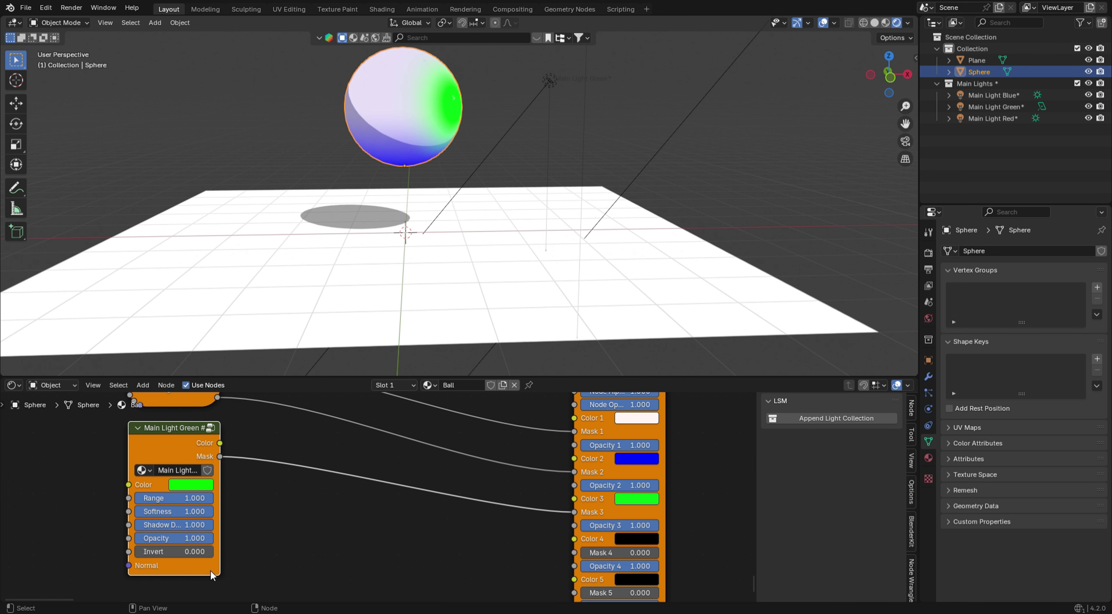
scroll(285, 493, down, 2)
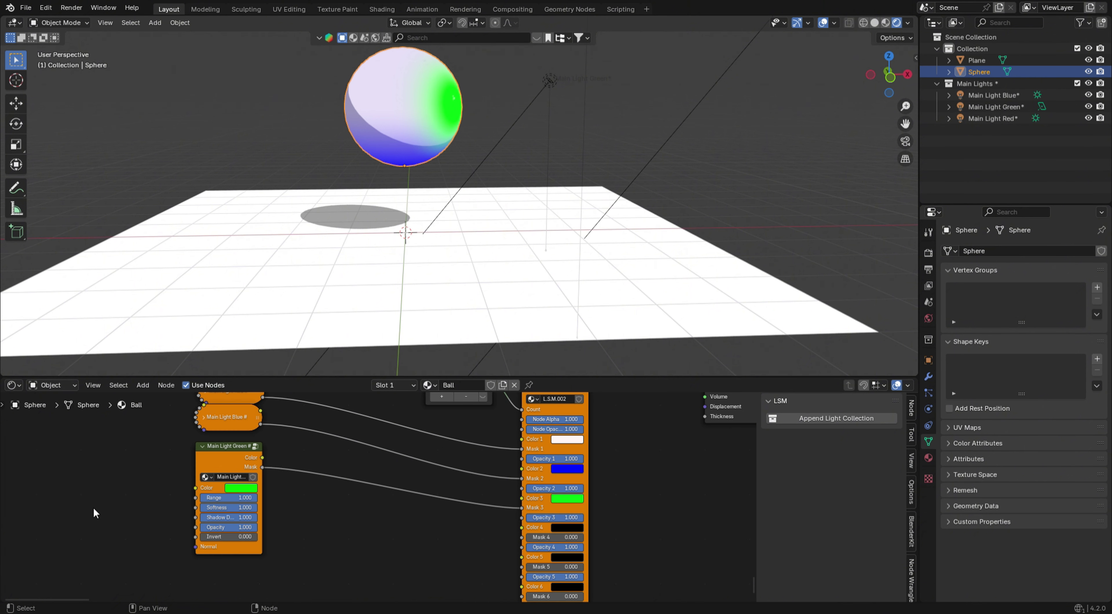
key(shift+a)
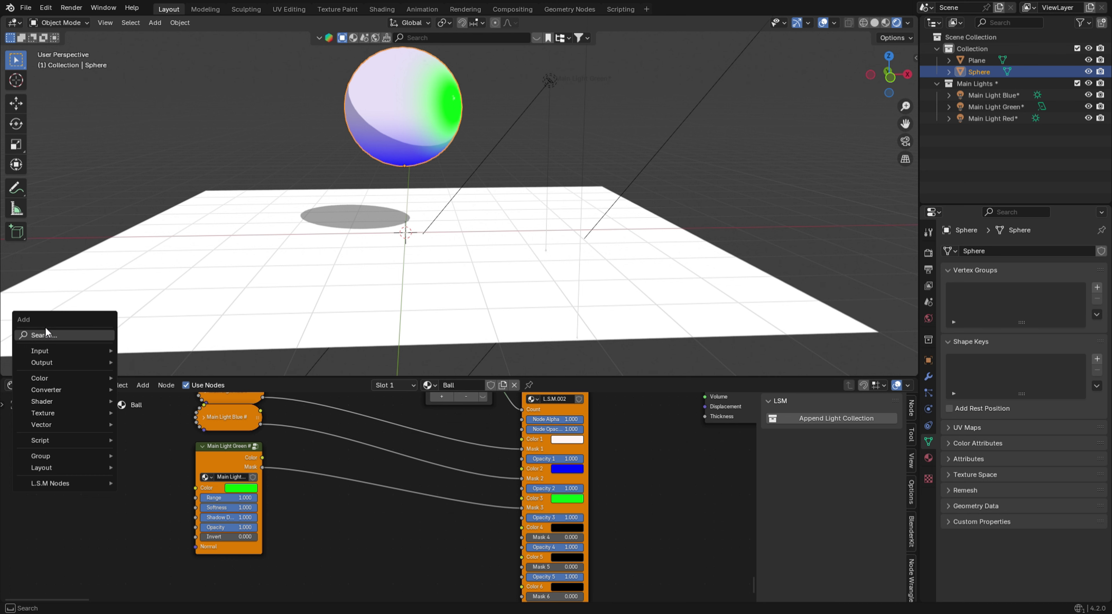
key(shift+a)
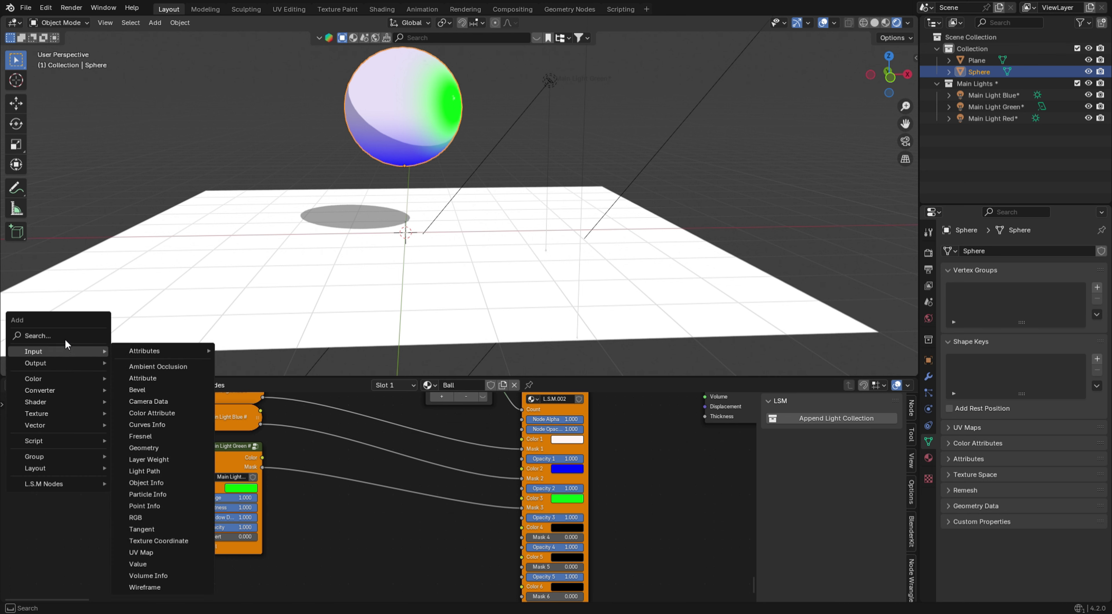
click(65, 337)
text(vorn)
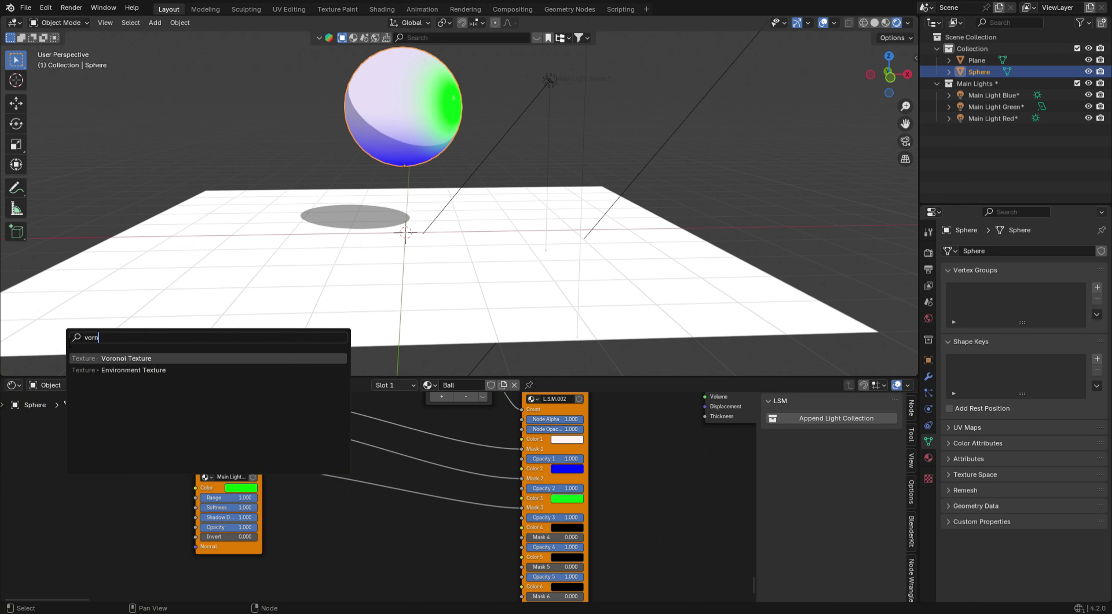
click(122, 359)
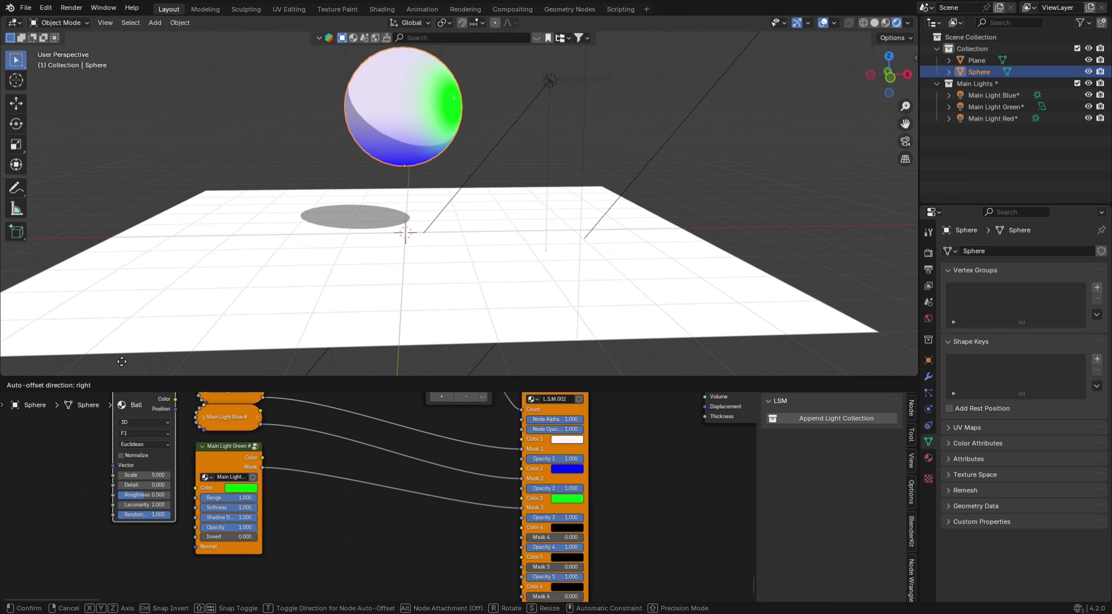
click(131, 441)
Connect the Voronoi Distance to the Main Light Green node's Opacity, with Scale 26.200, Detail 8.000, Roughness 0.000 and Lacunarity 9.400.
drag(130, 438, 195, 527)
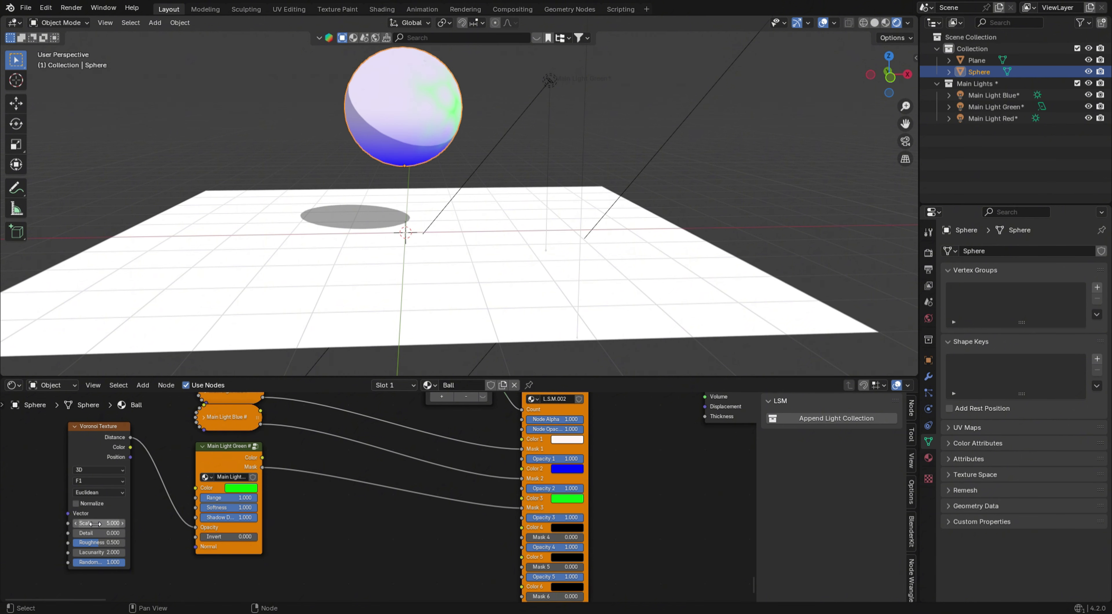
mouse_move(91, 525)
mouse_down()
mouse_move(139, 525)
mouse_move(78, 543)
mouse_move(106, 553)
mouse_up()
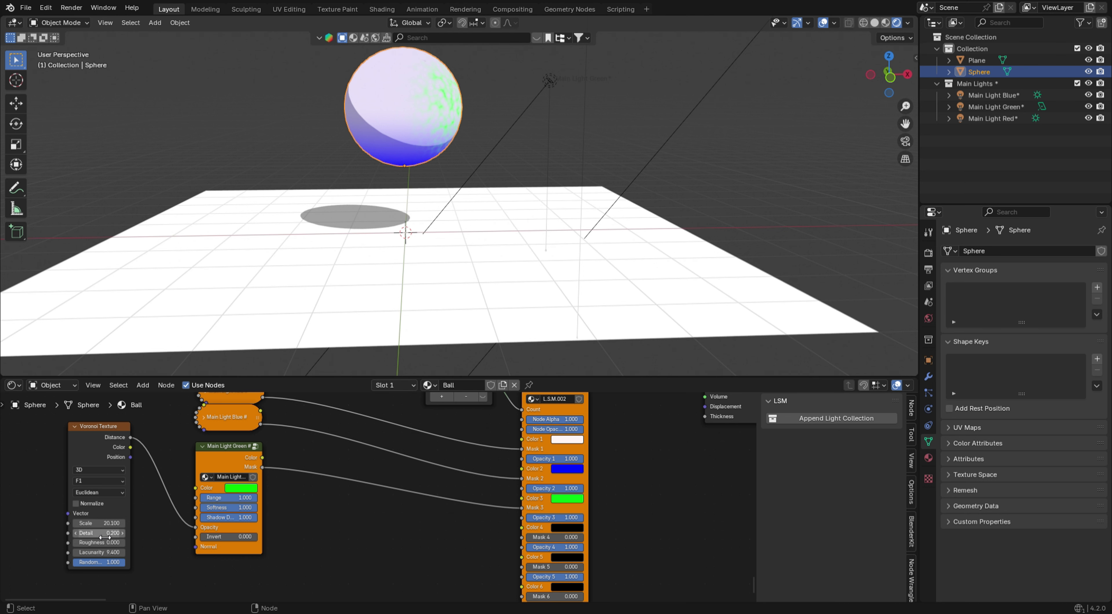
mouse_move(105, 538)
mouse_down()
mouse_move(126, 538)
mouse_move(104, 523)
mouse_up()
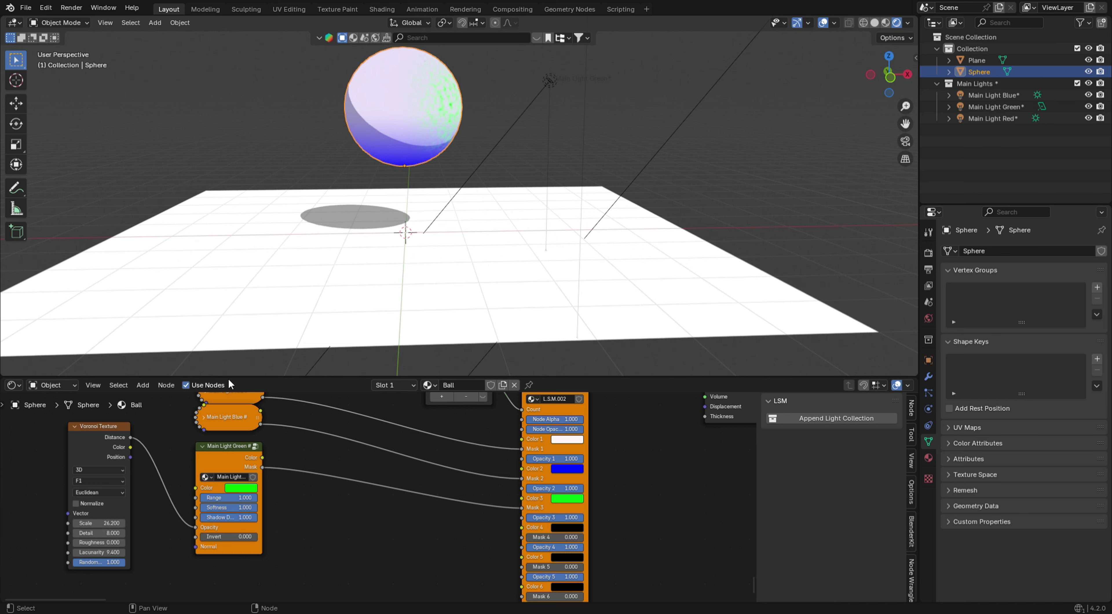
Move the green main light in front of the sphere's lit side.
click(549, 81)
middle_drag(549, 80, 512, 224)
key(g)
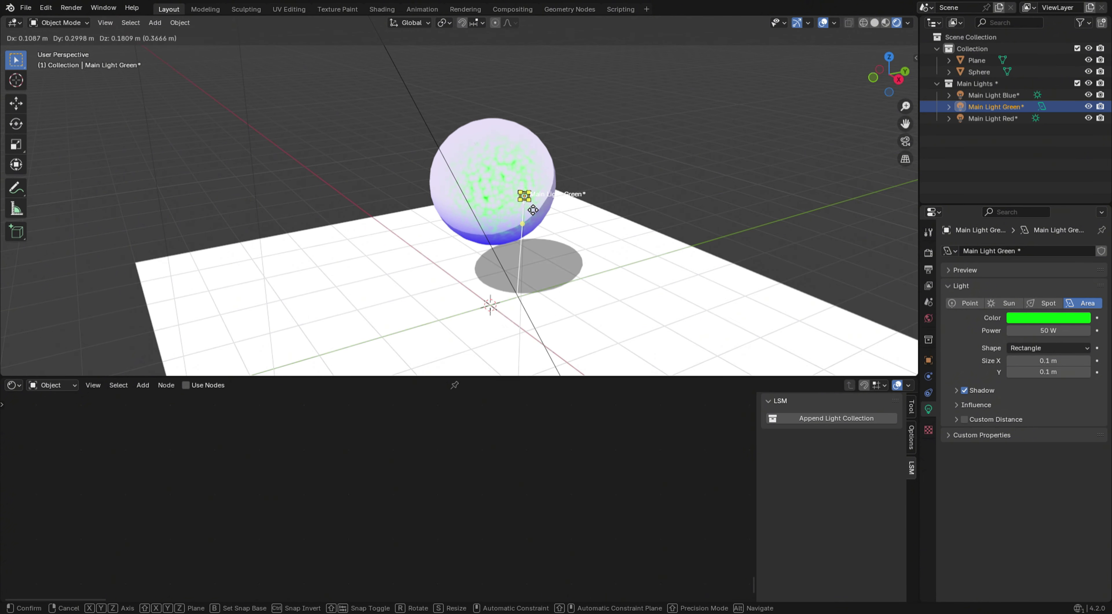
click(509, 213)
Select the sphere and change Color 3 of its L.S.M node to fully saturated red.
click(492, 164)
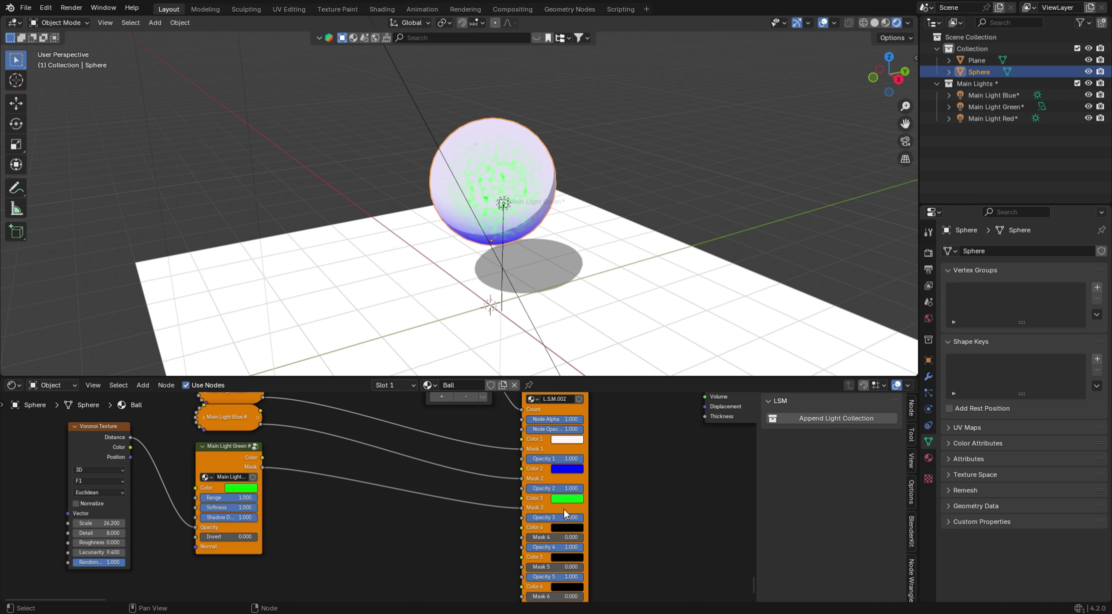
click(567, 498)
drag(622, 390, 593, 436)
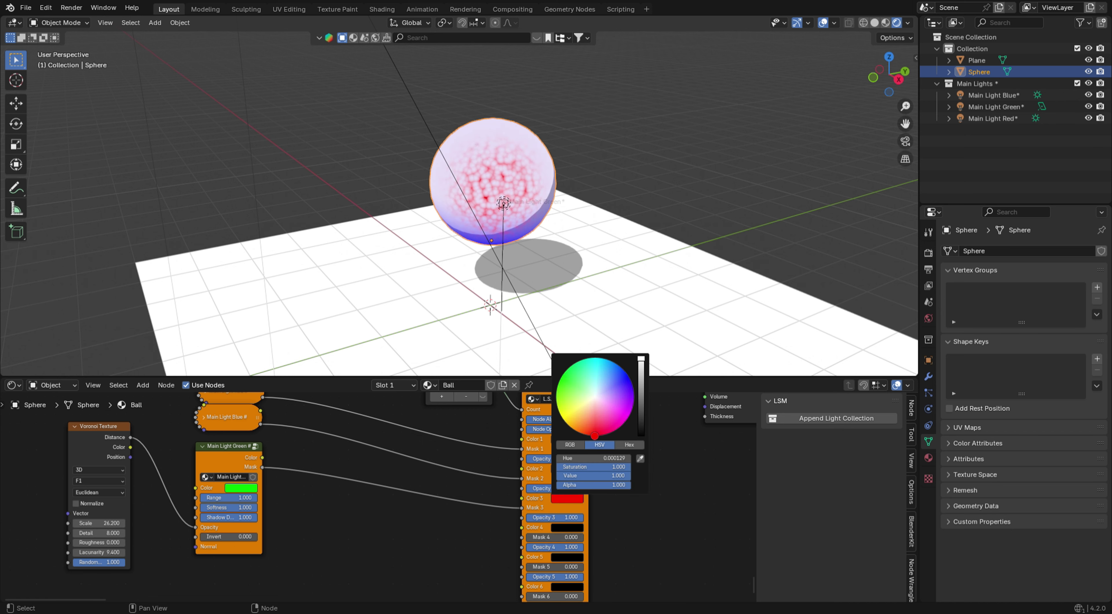
Move the green main light closer to the sphere's side and lower it towards the ground plane.
middle_drag(594, 175, 649, 151)
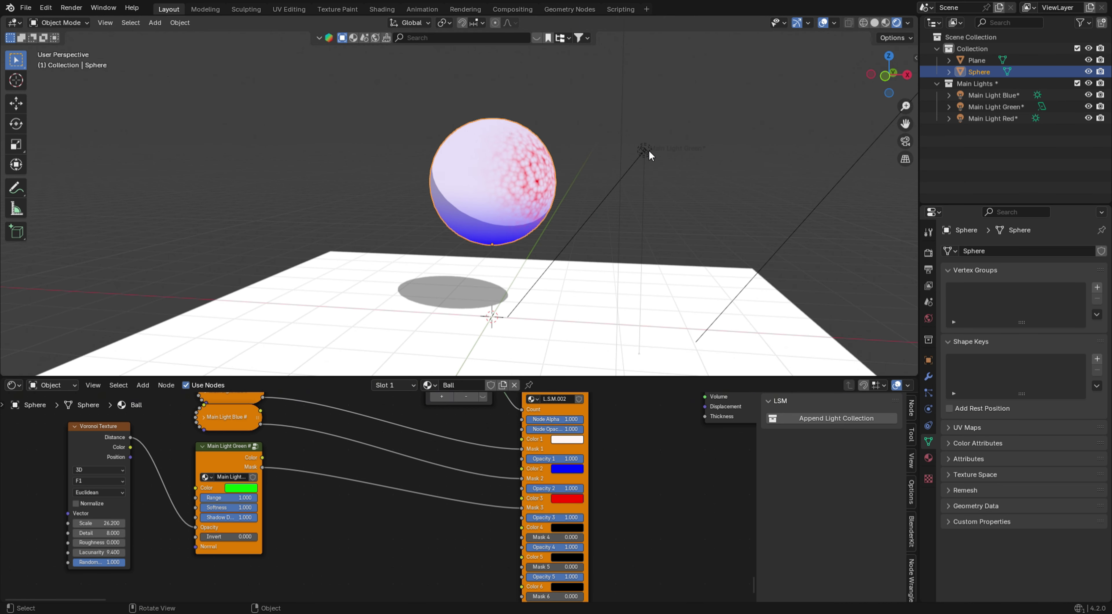
click(649, 151)
key(g)
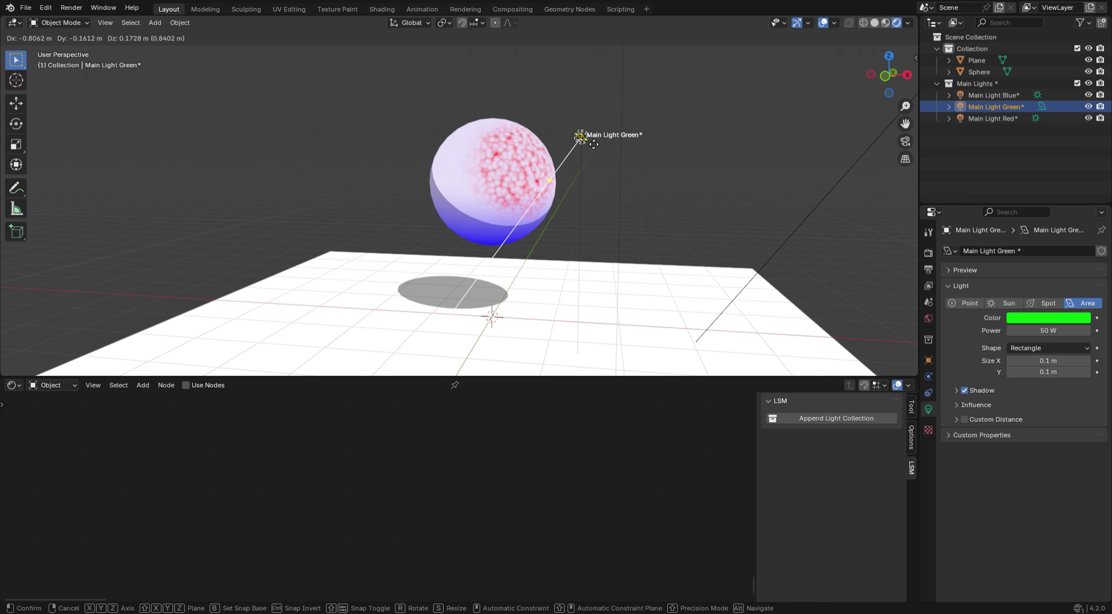
click(601, 169)
middle_drag(602, 169, 491, 183)
click(468, 249)
key(Home)
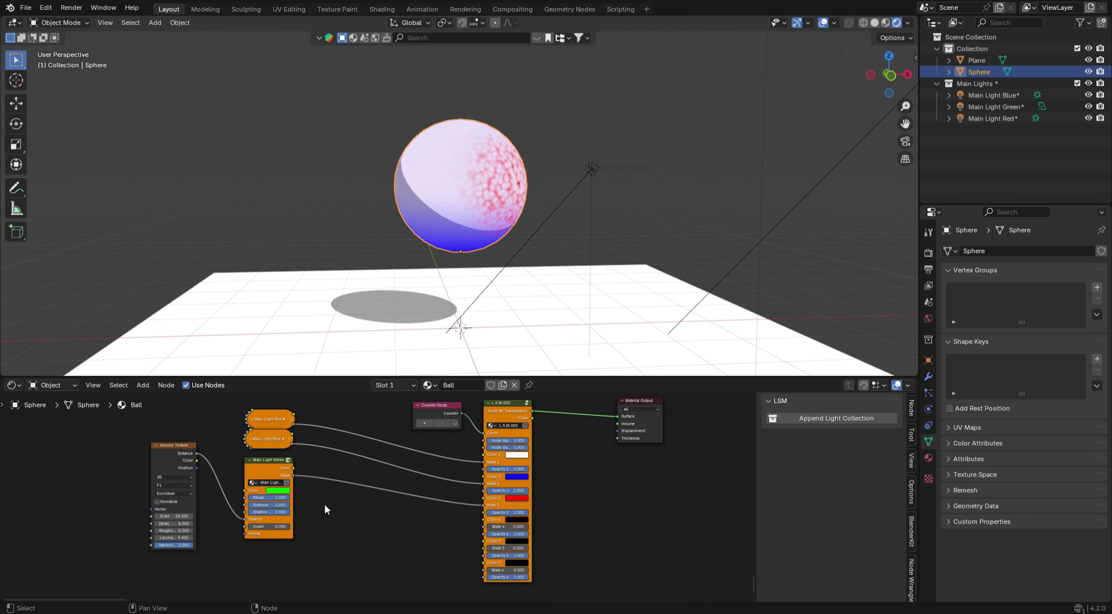
click(598, 170)
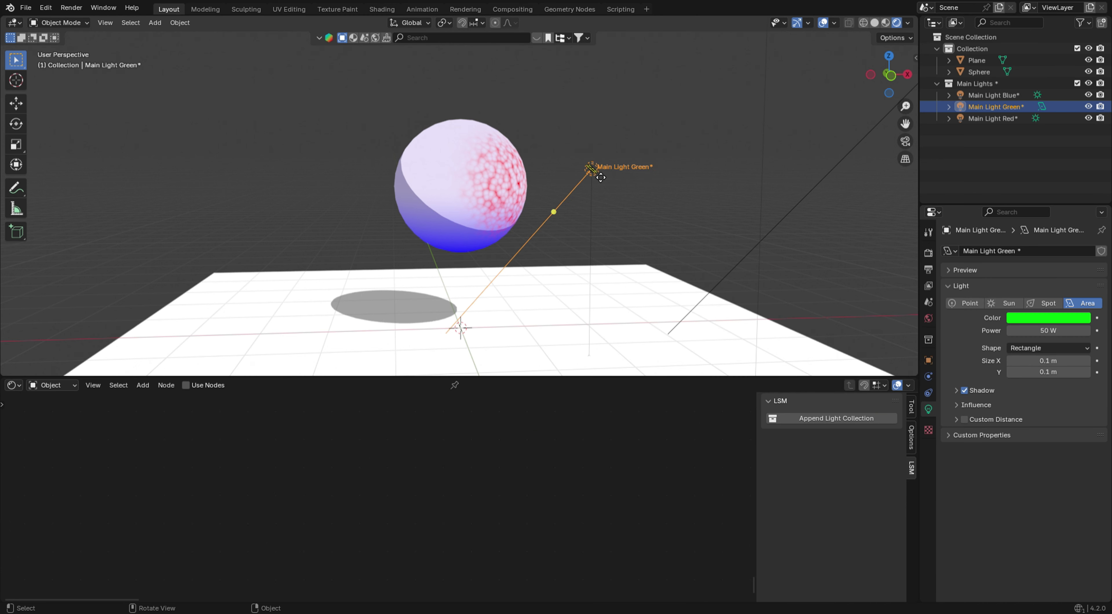
mouse_move(601, 177)
mouse_down()
mouse_move(578, 207)
mouse_move(532, 179)
mouse_move(592, 213)
mouse_move(591, 190)
mouse_up()
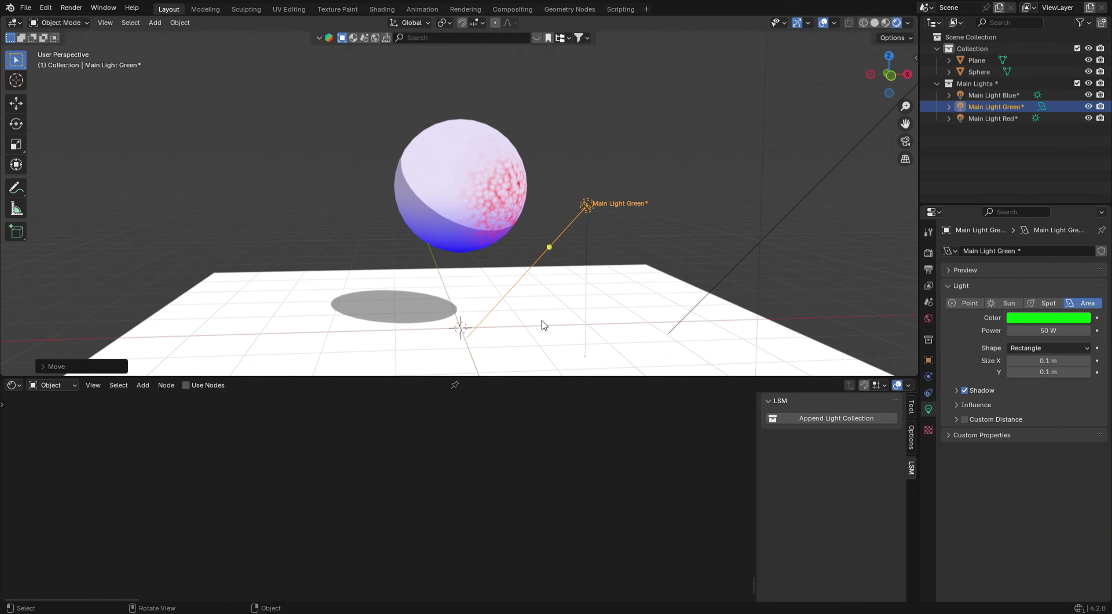
Copy the Voronoi Texture node from the sphere's Ball material into the plane's Ground material, moving the Main Light Red node up.
click(550, 322)
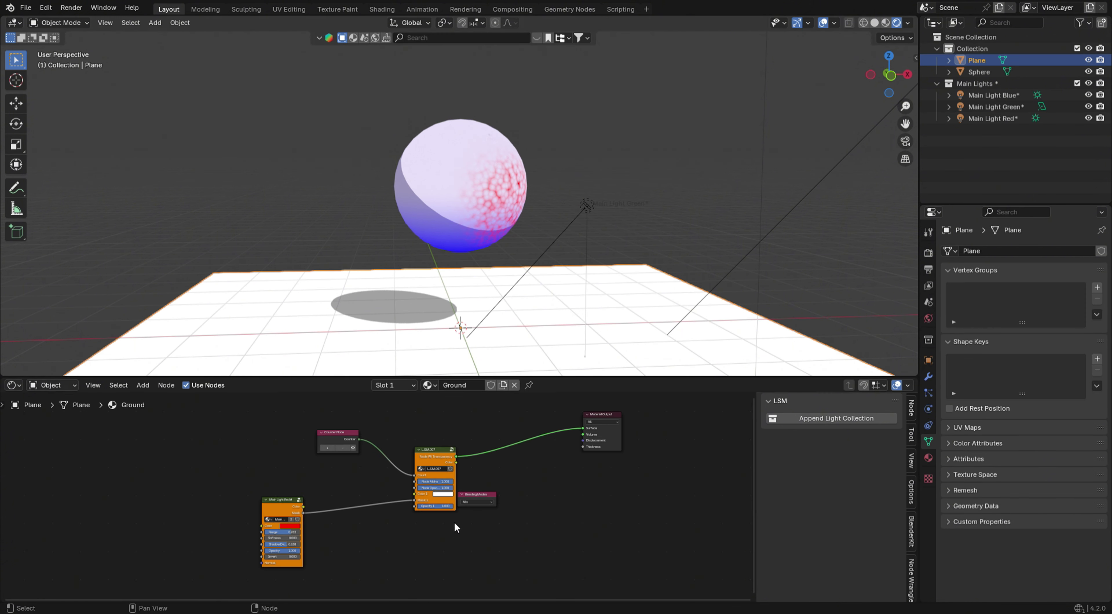
click(466, 195)
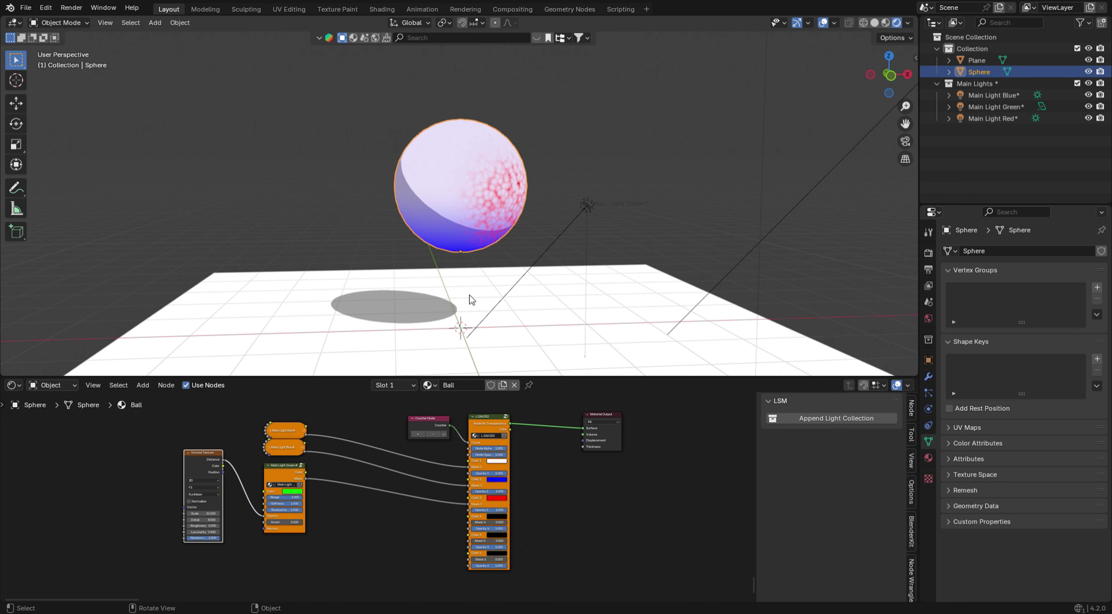
scroll(348, 497, up, 1)
scroll(348, 496, up, 1)
click(571, 330)
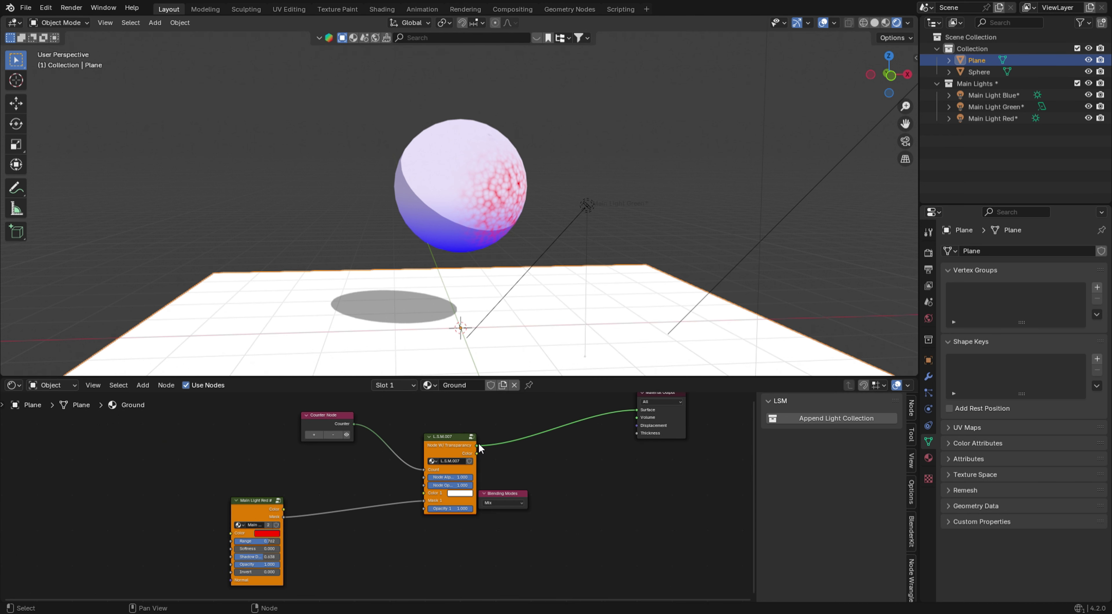
drag(254, 511, 246, 438)
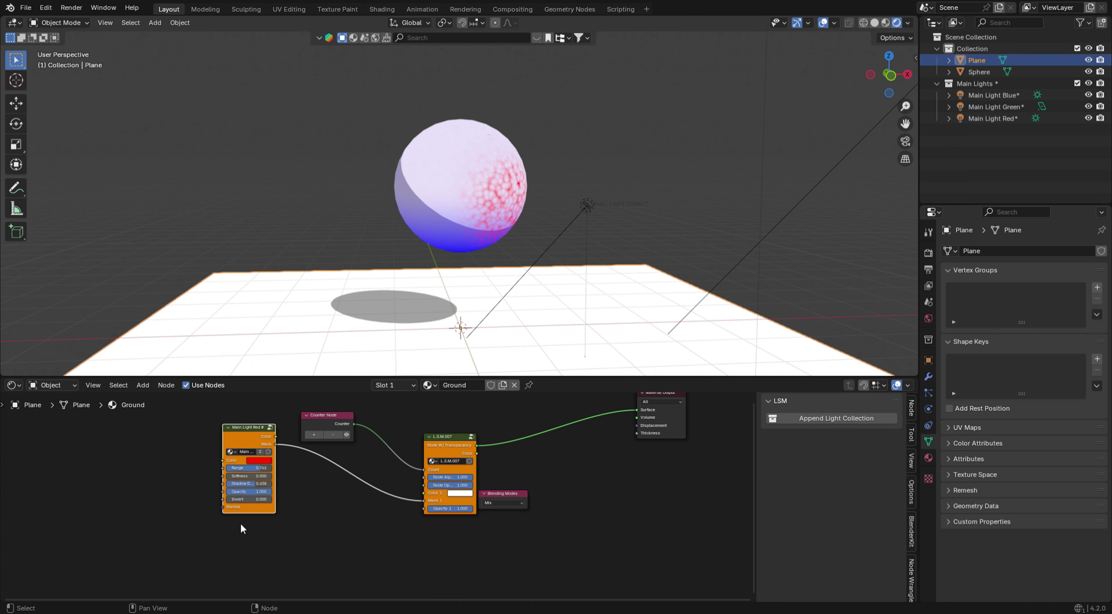
key(ctrl+v)
Add a Main Light Green node to the Ground material with Range, Softness, Shadow and Opacity set to 1.000.
key(shift+a)
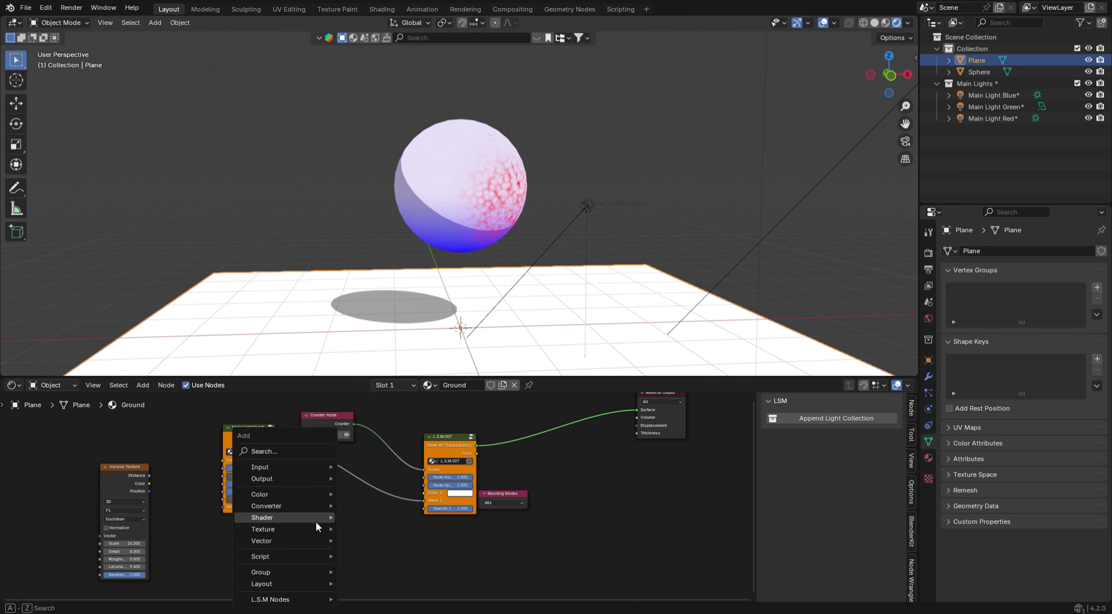
mouse_move(291, 599)
click(394, 552)
click(391, 529)
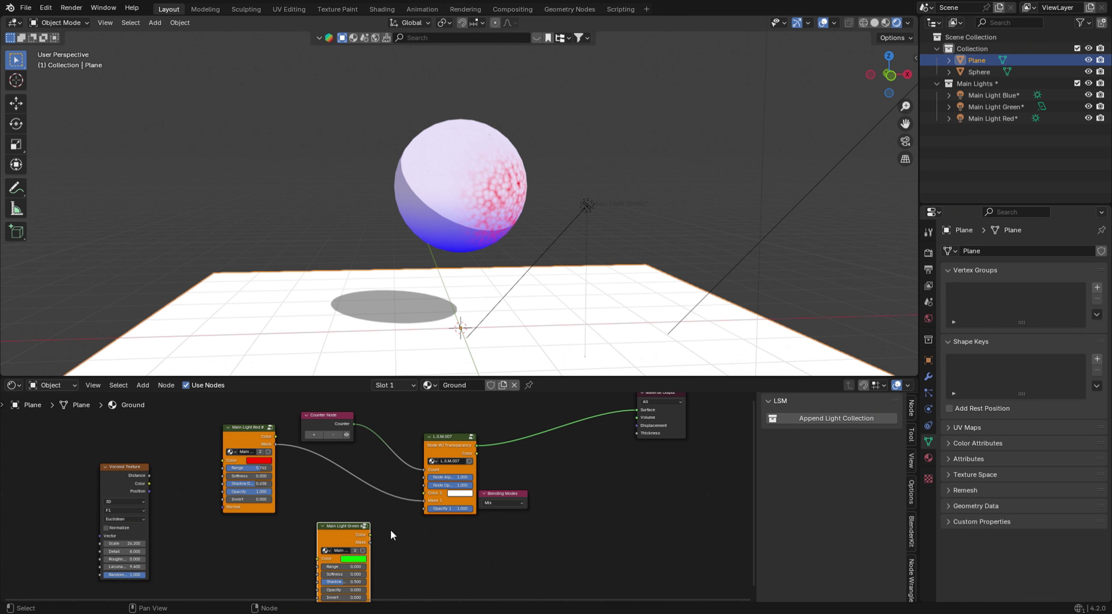
middle_drag(390, 530, 328, 507)
drag(286, 544, 315, 545)
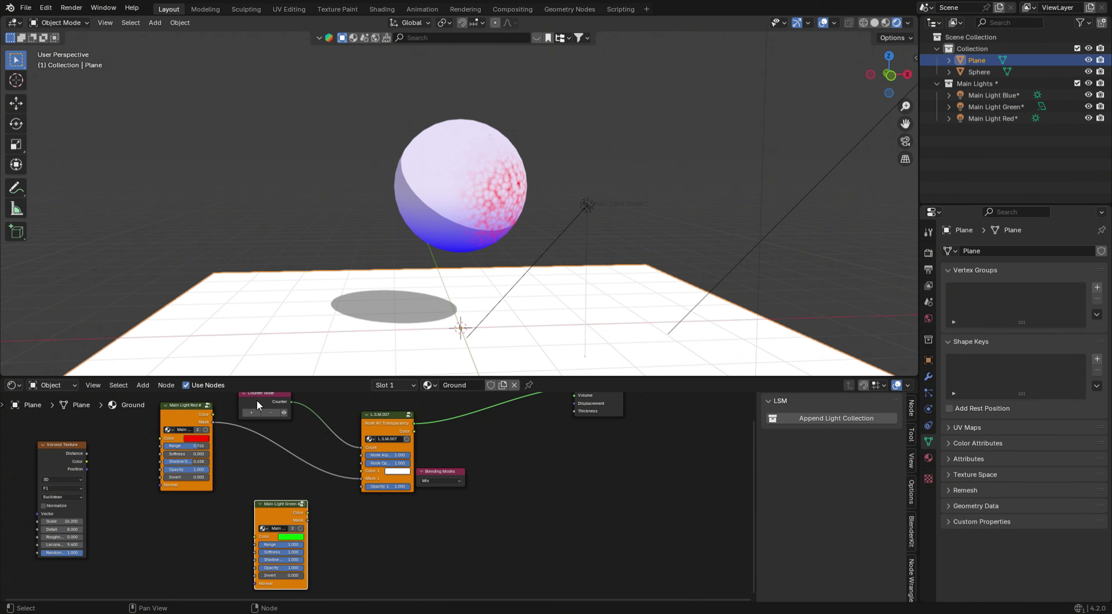
Add a second layer to the ground's L.S.M node, masked by the Main Light Green node, with Color 2 set to red.
click(254, 412)
drag(307, 520, 363, 503)
click(403, 493)
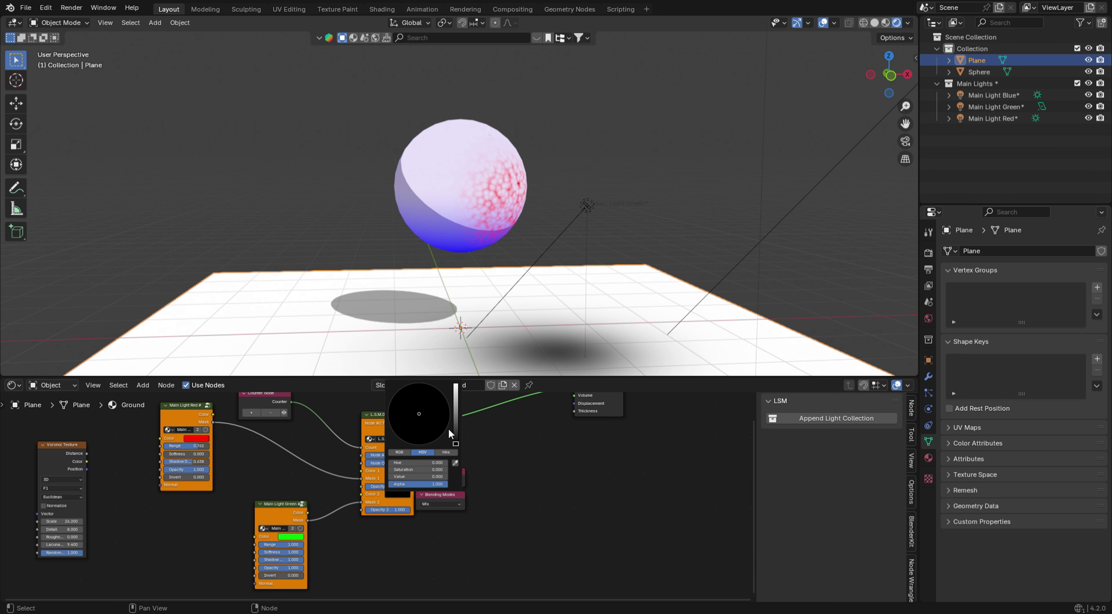
drag(449, 429, 455, 384)
click(418, 444)
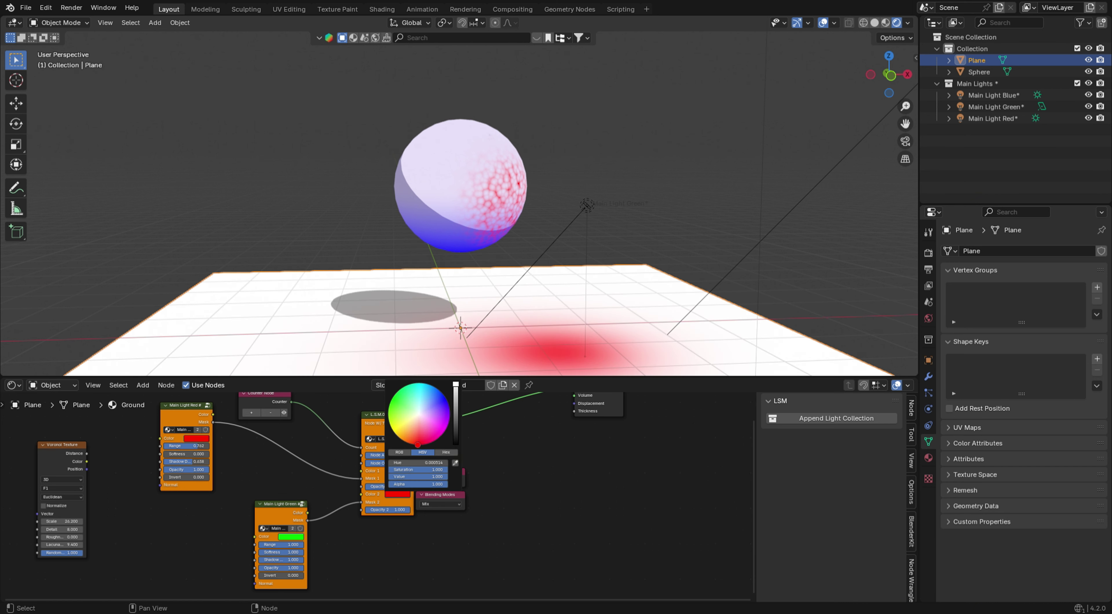
Connect the Voronoi Distance to the ground's Main Light Green Opacity and place that light node under Main Light Red.
drag(87, 453, 254, 569)
drag(277, 522, 183, 512)
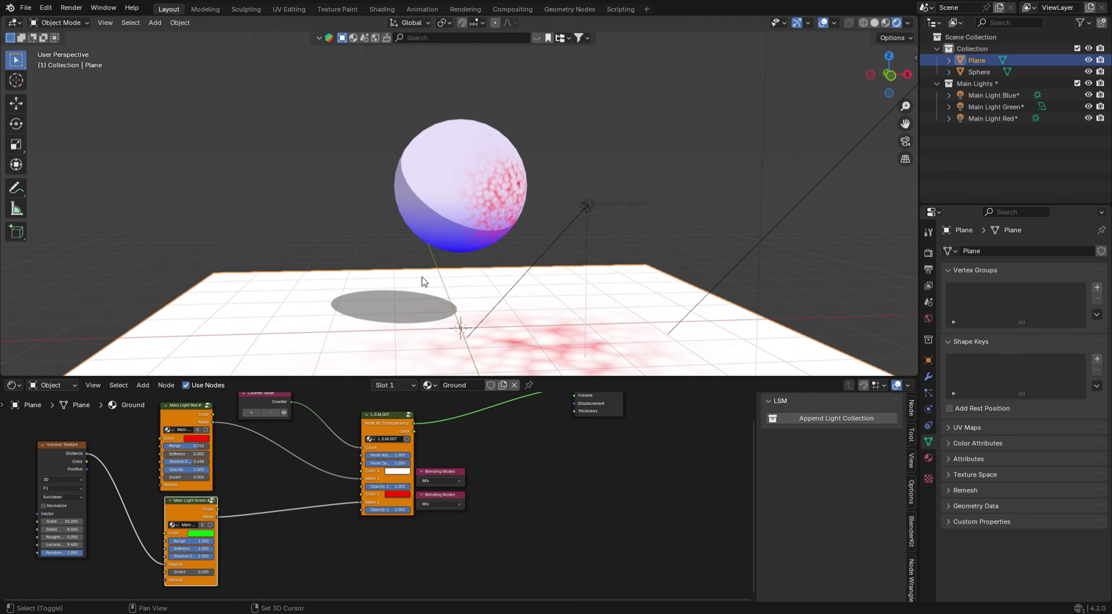
Reposition the green main light between the sphere's side and the ground plane.
shift+middle_drag(505, 242, 594, 249)
click(605, 242)
key(g)
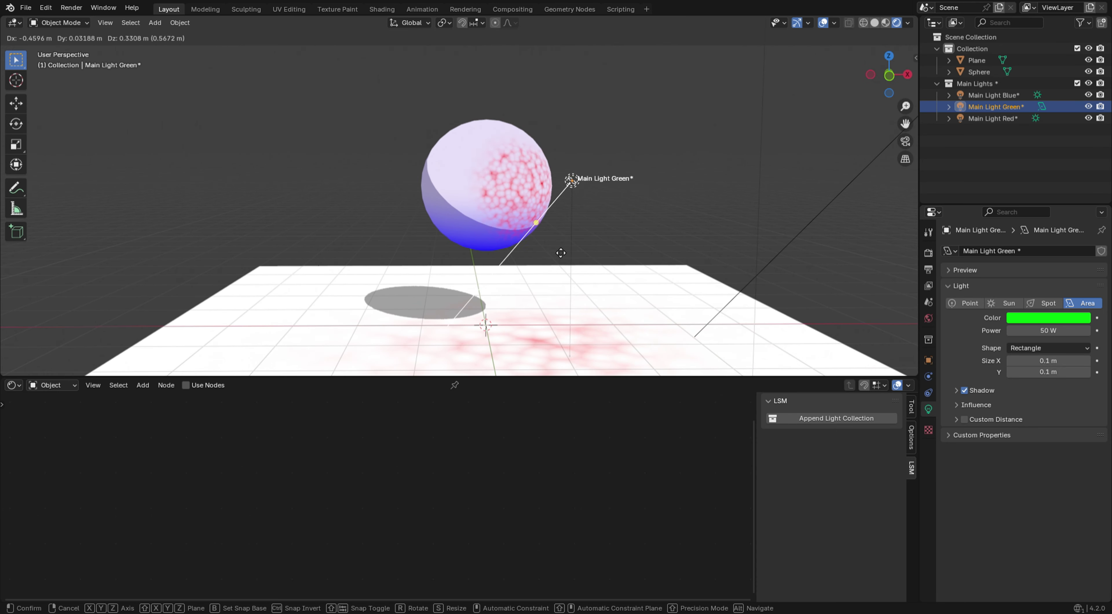
click(570, 279)
mouse_move(570, 278)
middle_down()
mouse_move(537, 278)
mouse_move(579, 275)
mouse_move(570, 259)
middle_up()
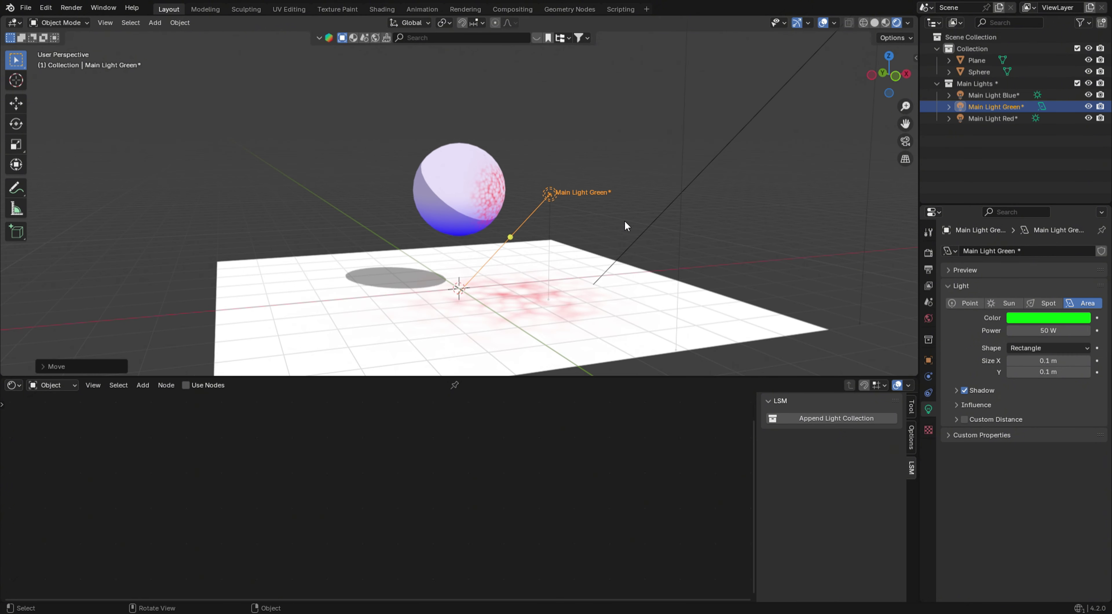
key(r)
key(y)
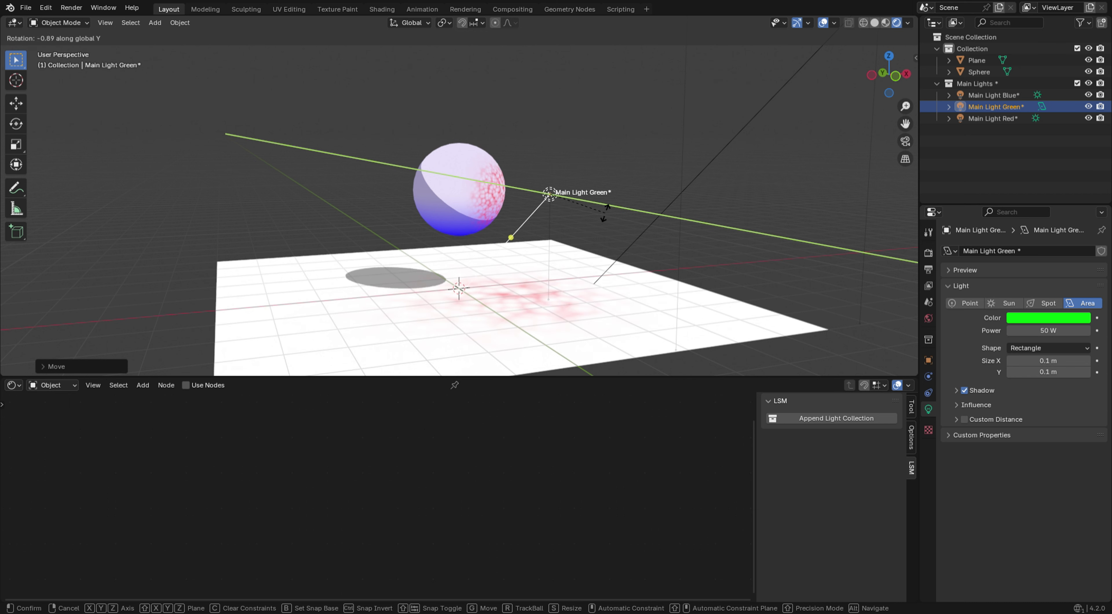
click(545, 317)
Select the ground plane and increase the Scale of its Voronoi Texture node for a finer pattern.
click(544, 316)
shift+middle_drag(478, 302, 493, 275)
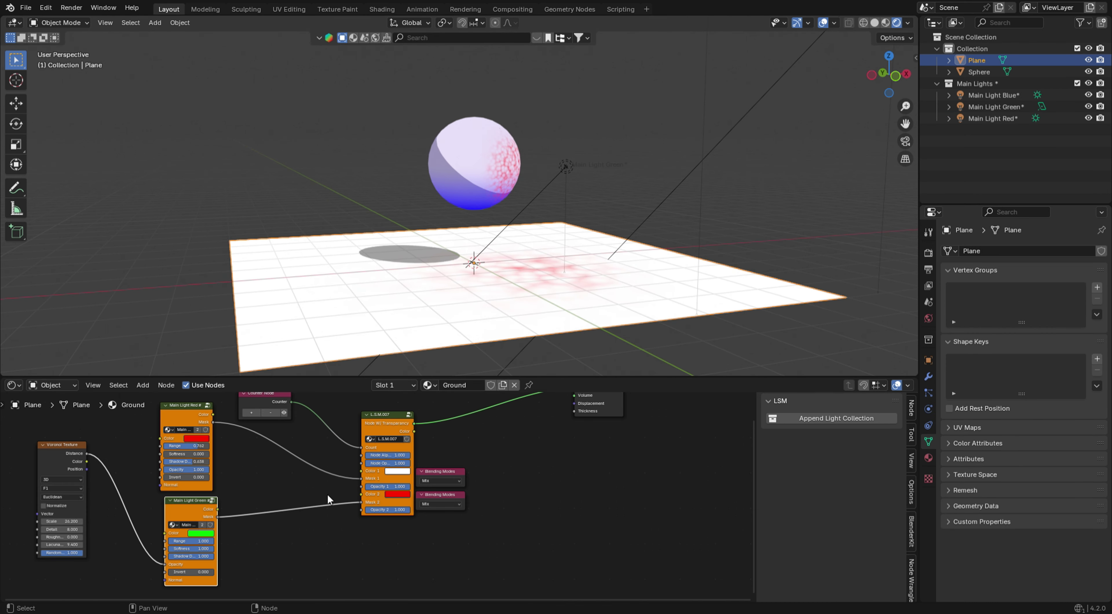
scroll(276, 513, up, 2)
middle_drag(210, 541, 334, 505)
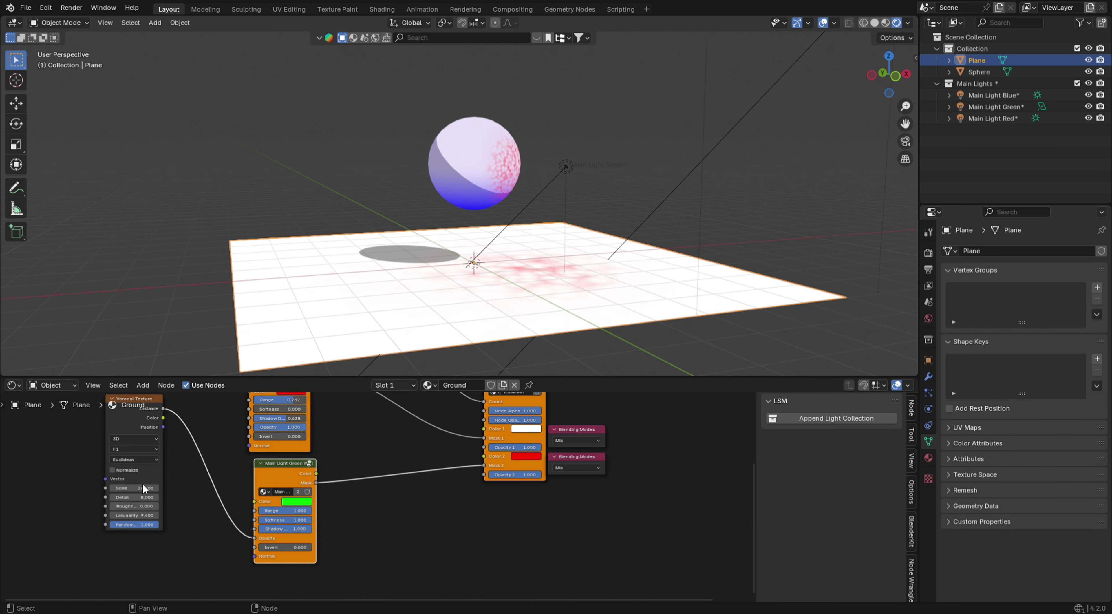
drag(143, 489, 242, 488)
Select the sphere and collapse the Main Light Green node in its Ball material.
middle_drag(536, 238, 478, 171)
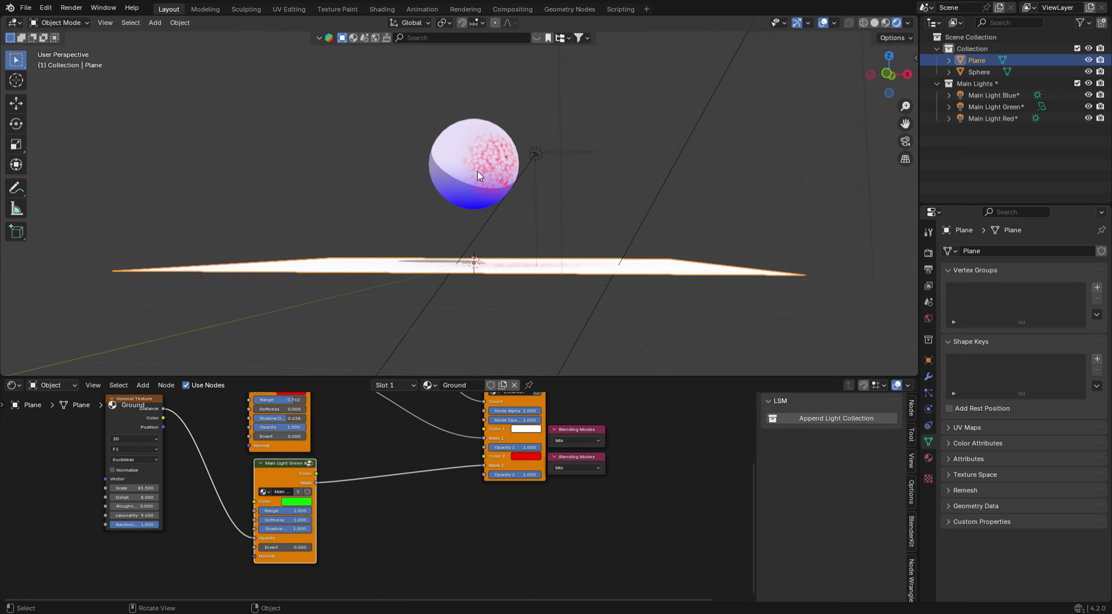
click(480, 170)
scroll(434, 492, down, 2)
middle_drag(387, 523, 383, 567)
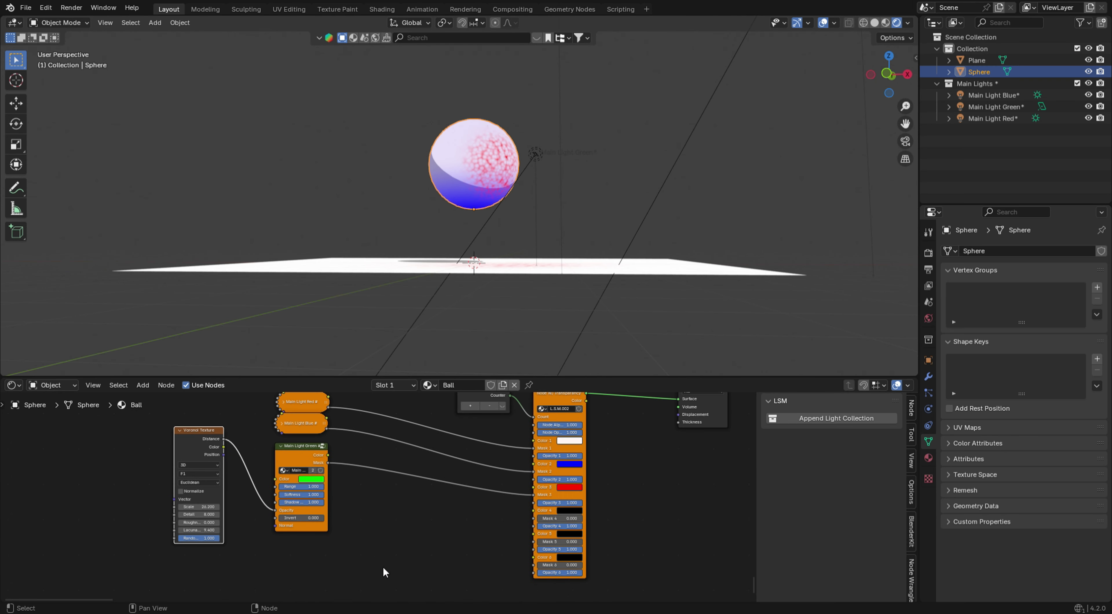
click(281, 446)
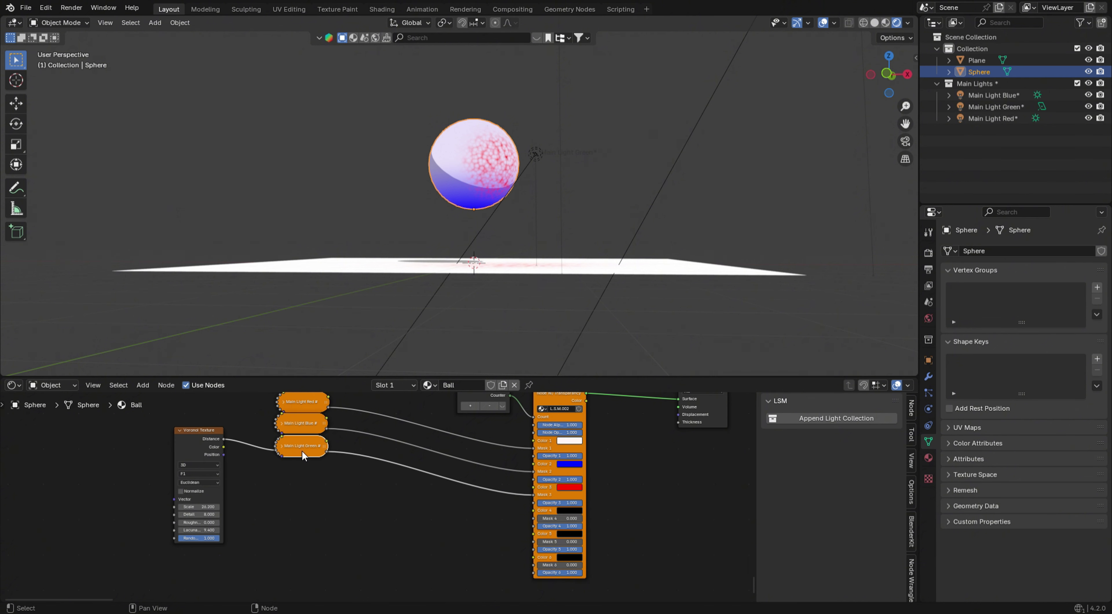
Add a Specular node to the Ball material below Main Light Green and connect its Mask to Mask 4 of the L.S.M node.
key(shift+a)
mouse_move(358, 552)
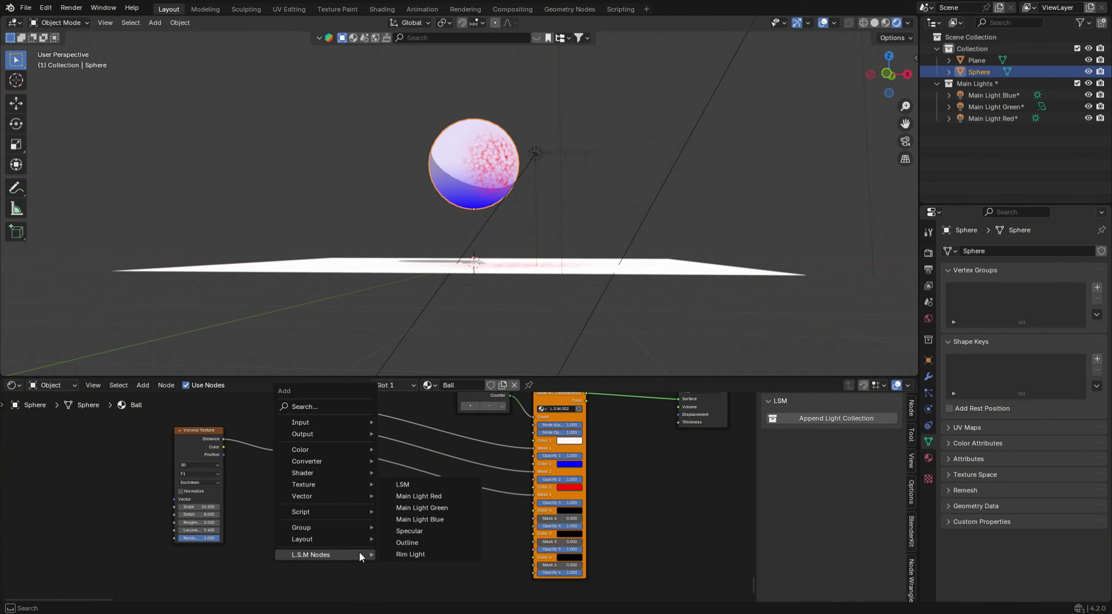
click(406, 532)
click(302, 488)
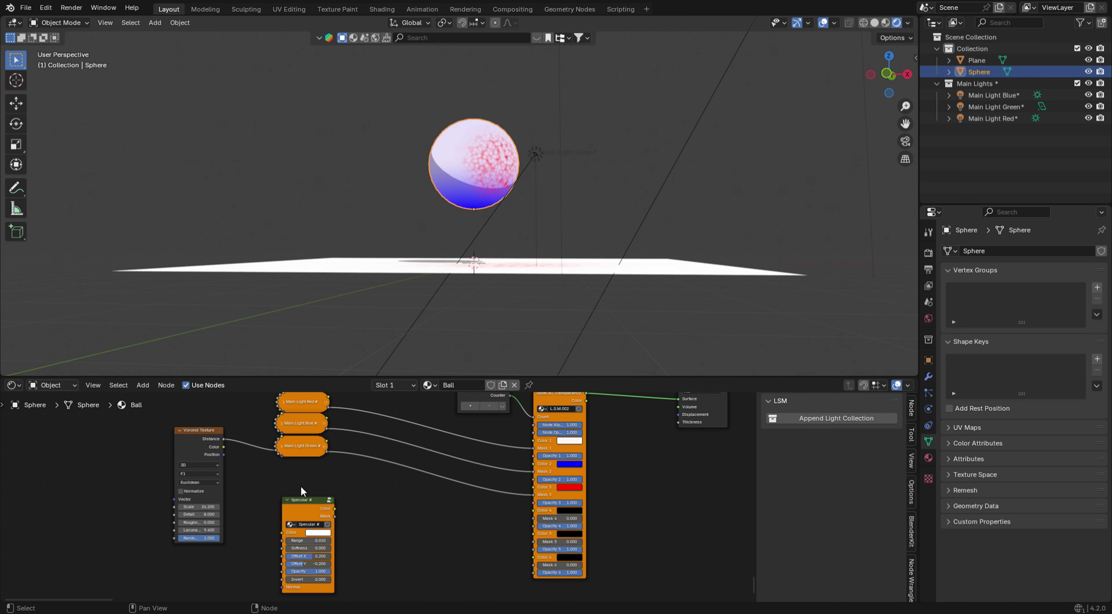
scroll(338, 525, up, 2)
middle_drag(338, 526, 321, 509)
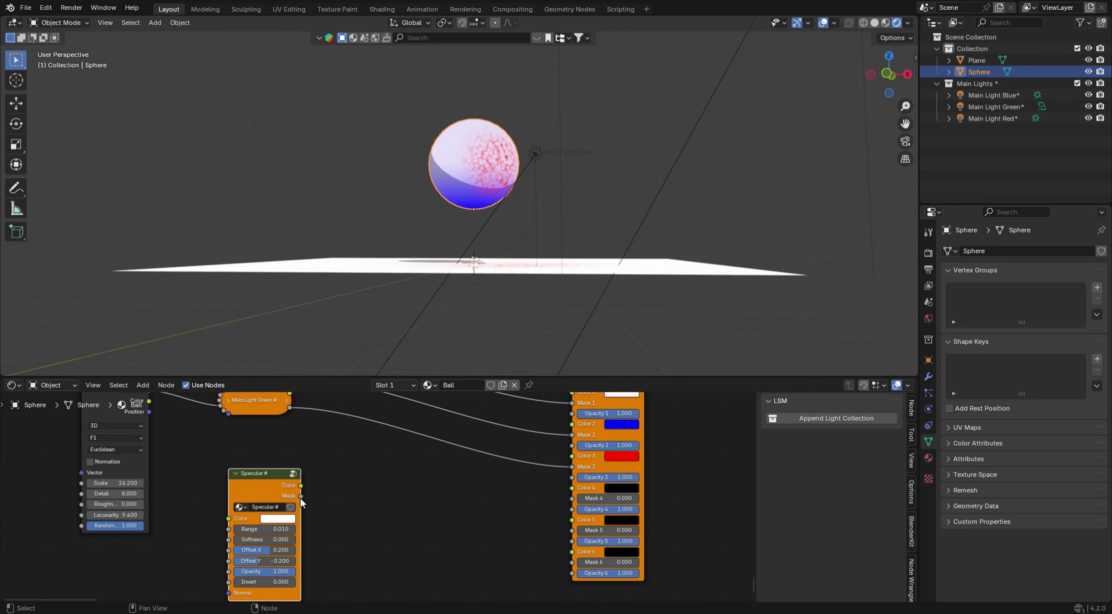
drag(301, 497, 577, 498)
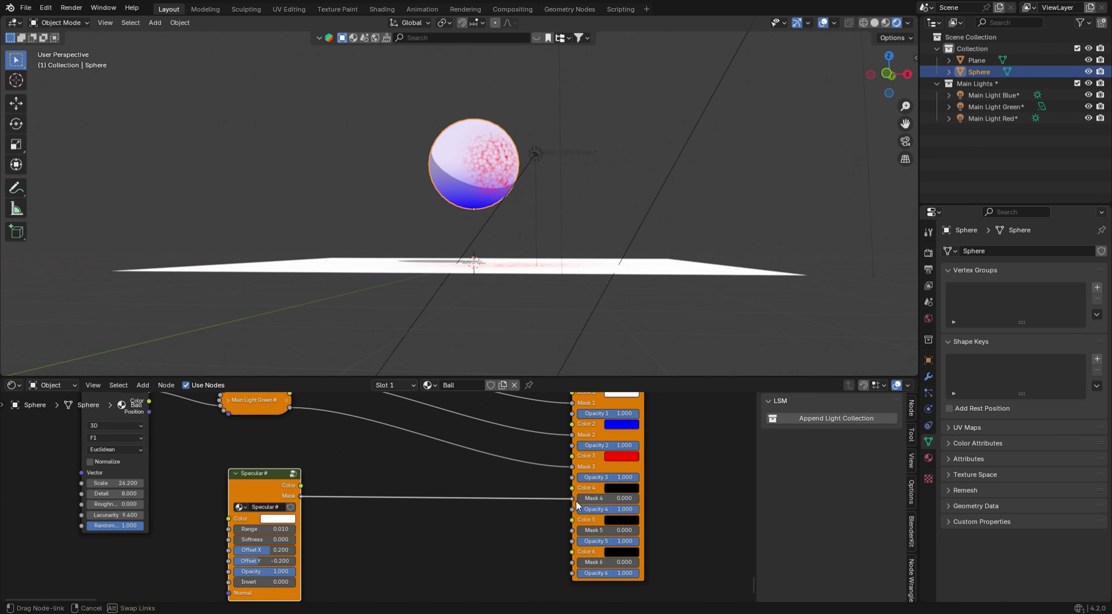
Make Color 4 of the L.S.M node white and set the Specular node's Range to about 0.041.
click(631, 489)
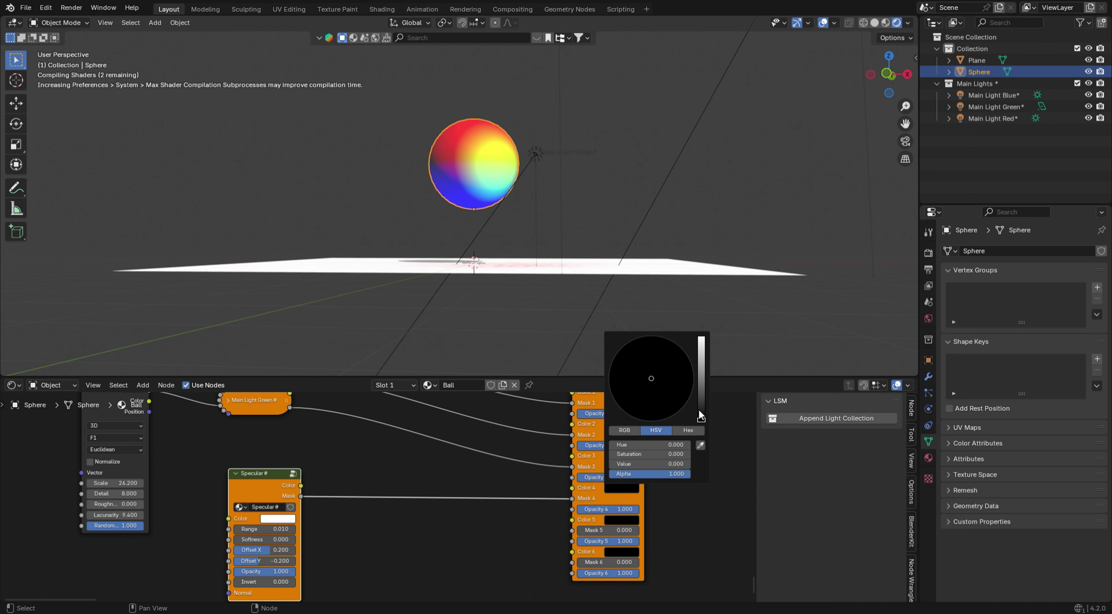
drag(702, 416, 702, 337)
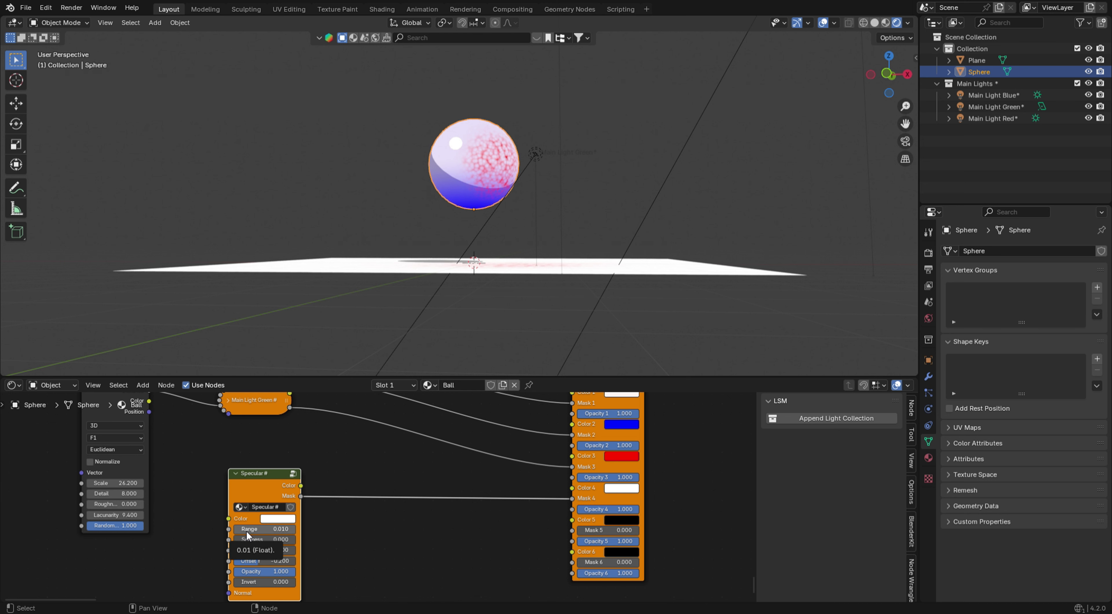
mouse_move(246, 531)
shift+mouse_down()
mouse_move(257, 531)
mouse_move(249, 539)
mouse_move(252, 529)
shift+mouse_up()
Try driving the Specular node's Opacity with the Voronoi Distance on the sphere, and cut that link again.
scroll(200, 416, down, 1)
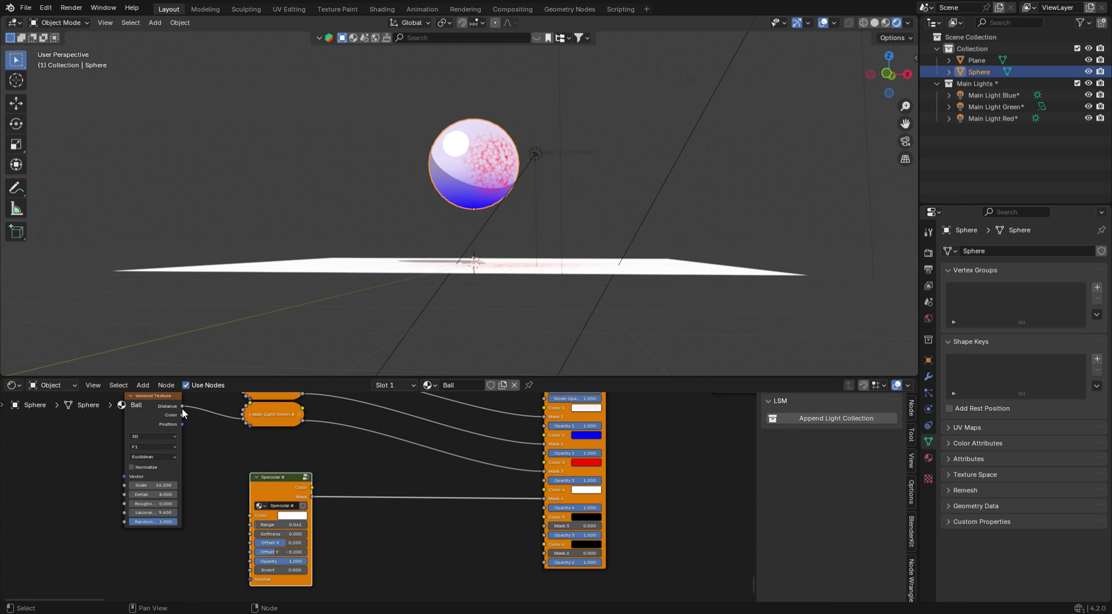
drag(182, 406, 250, 561)
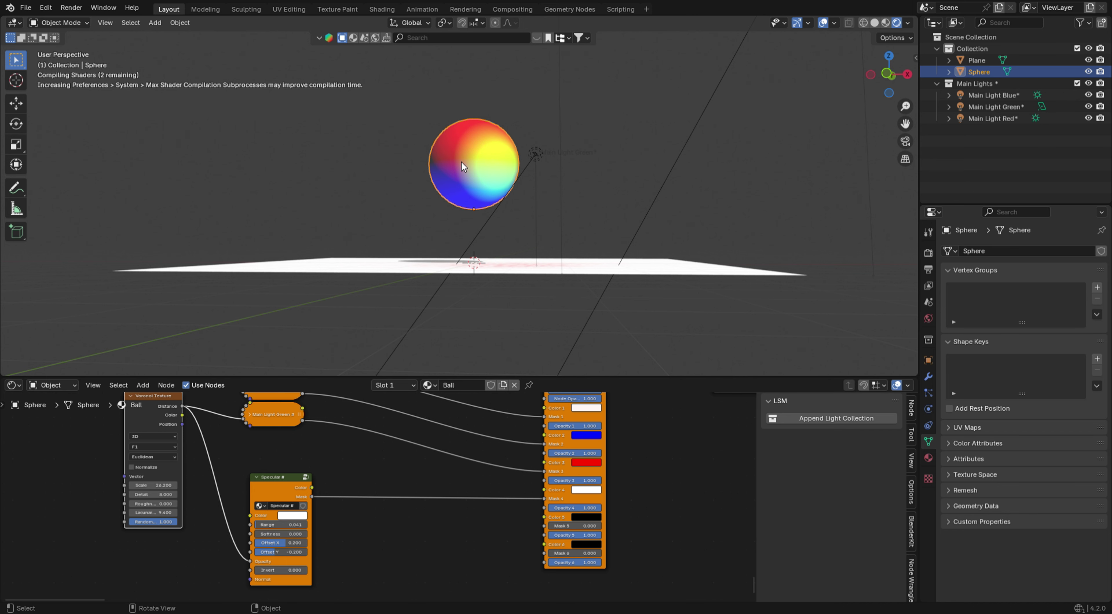
middle_drag(444, 154, 323, 361)
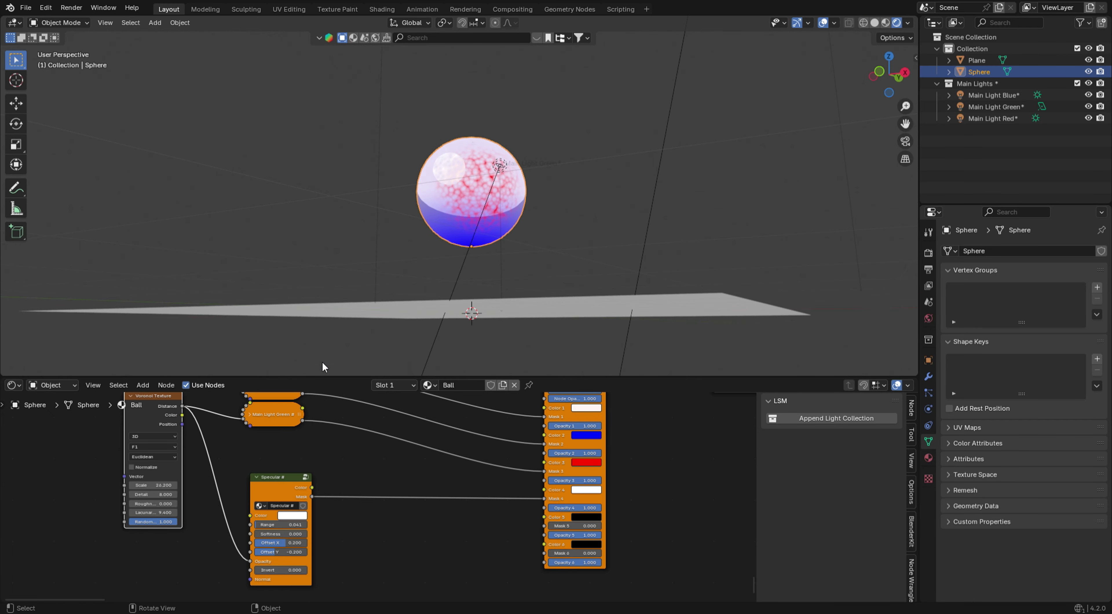
ctrl+right_drag(203, 529, 202, 530)
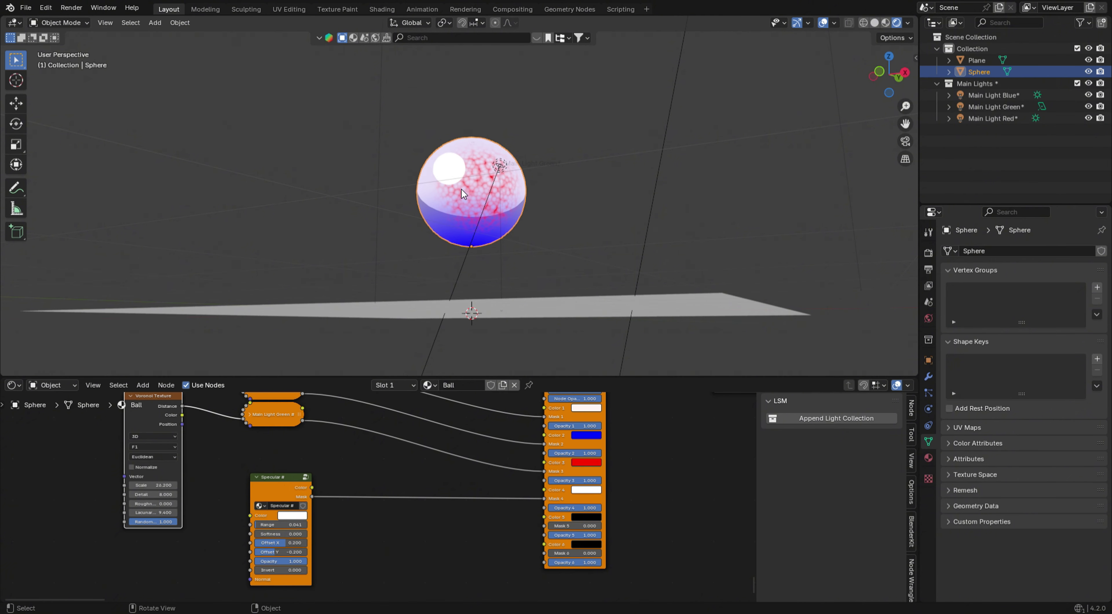
middle_drag(462, 189, 498, 267)
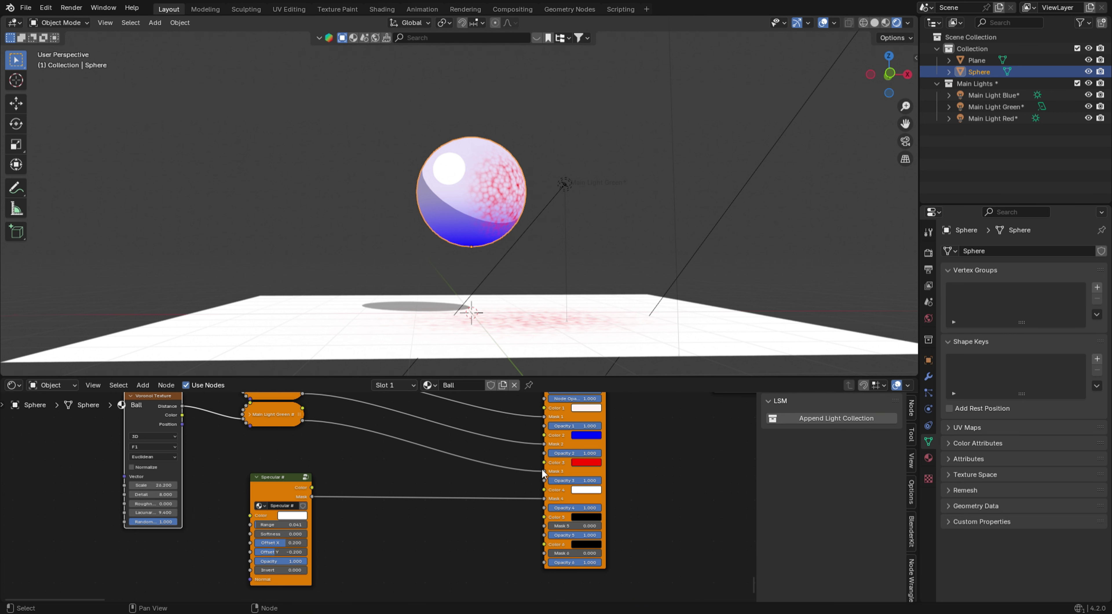
Try swapping the layer order by linking Main Light Green to Mask 4 and Specular to Mask 3, and restore the original links.
drag(546, 470, 518, 497)
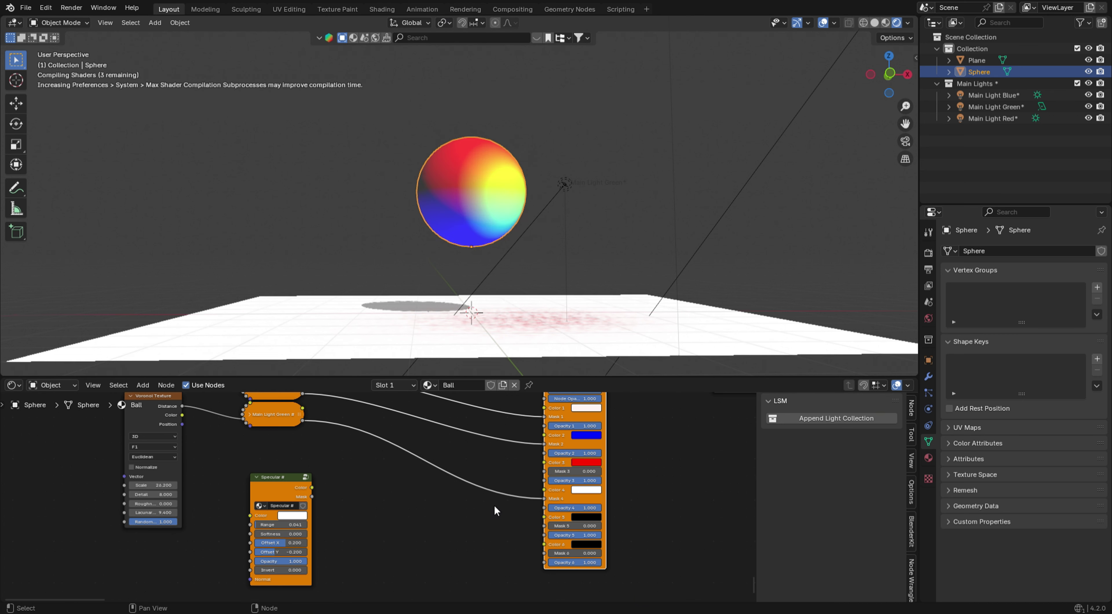
drag(310, 497, 540, 474)
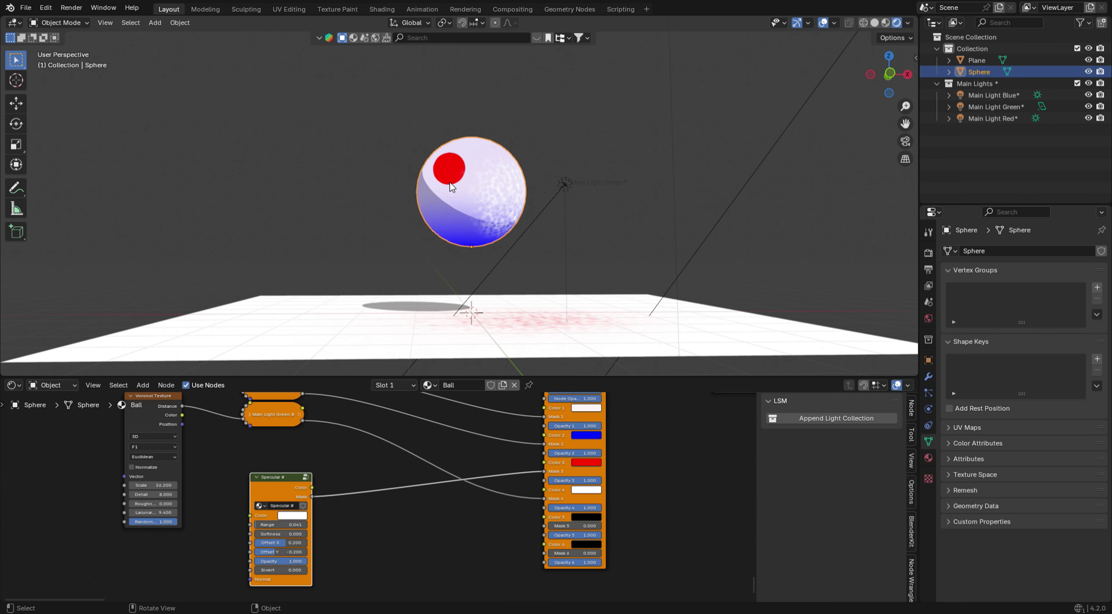
middle_drag(484, 190, 453, 190)
drag(545, 472, 544, 498)
drag(303, 420, 545, 471)
Place the Specular node directly under Main Light Green and set its Offset X to 0.246, Offset Y to -0.231 and Range to 0.010.
drag(273, 483, 262, 444)
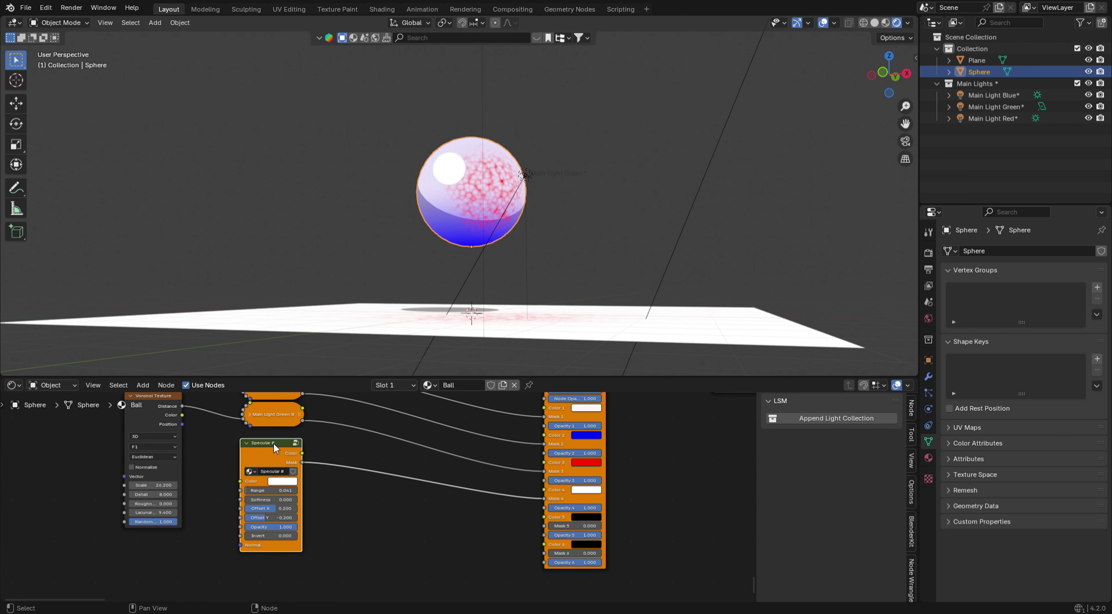
mouse_move(469, 185)
middle_down()
mouse_move(419, 193)
mouse_move(479, 181)
middle_up()
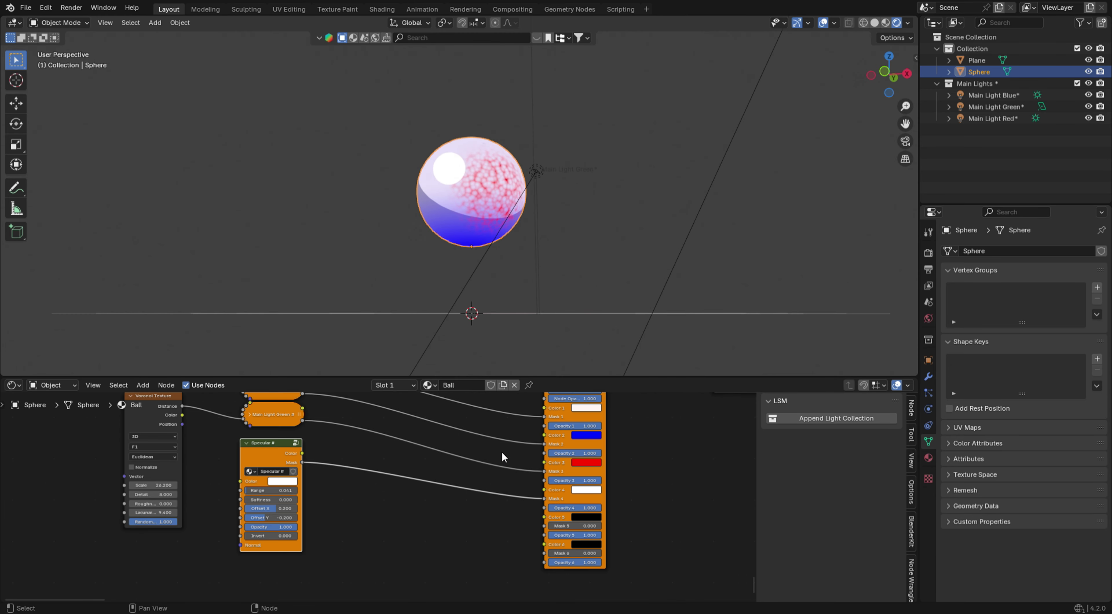
scroll(389, 453, down, 1)
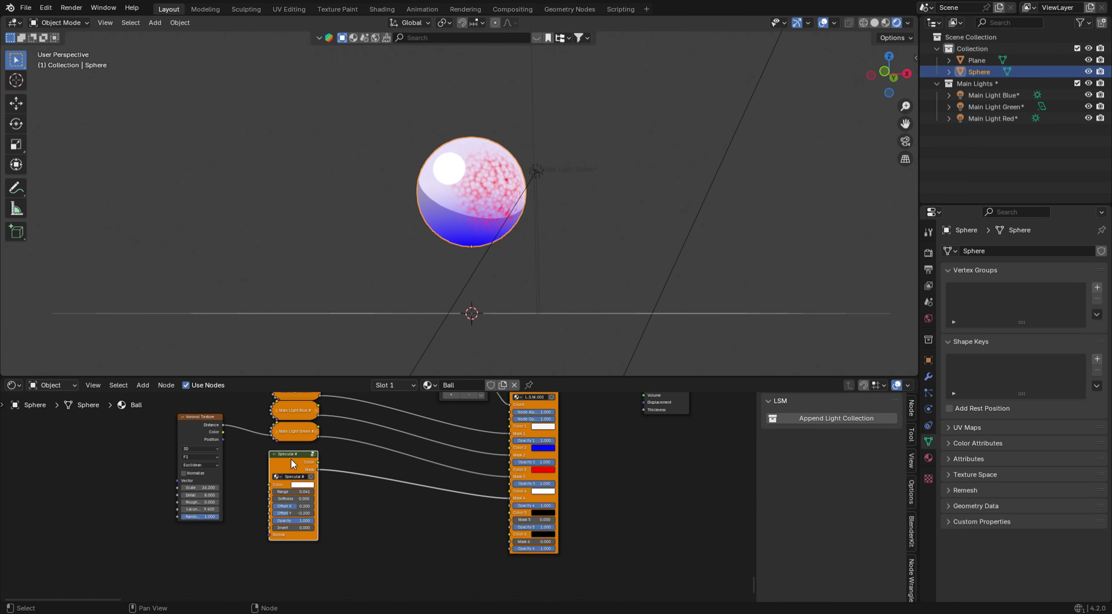
scroll(301, 503, up, 1)
scroll(303, 505, up, 1)
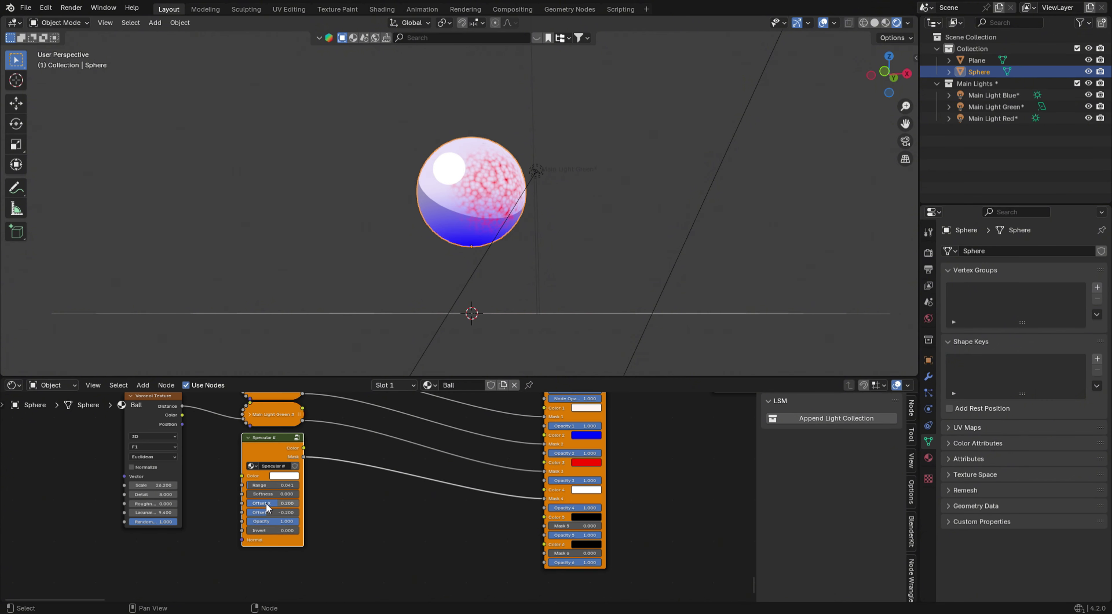
middle_drag(442, 203, 453, 208)
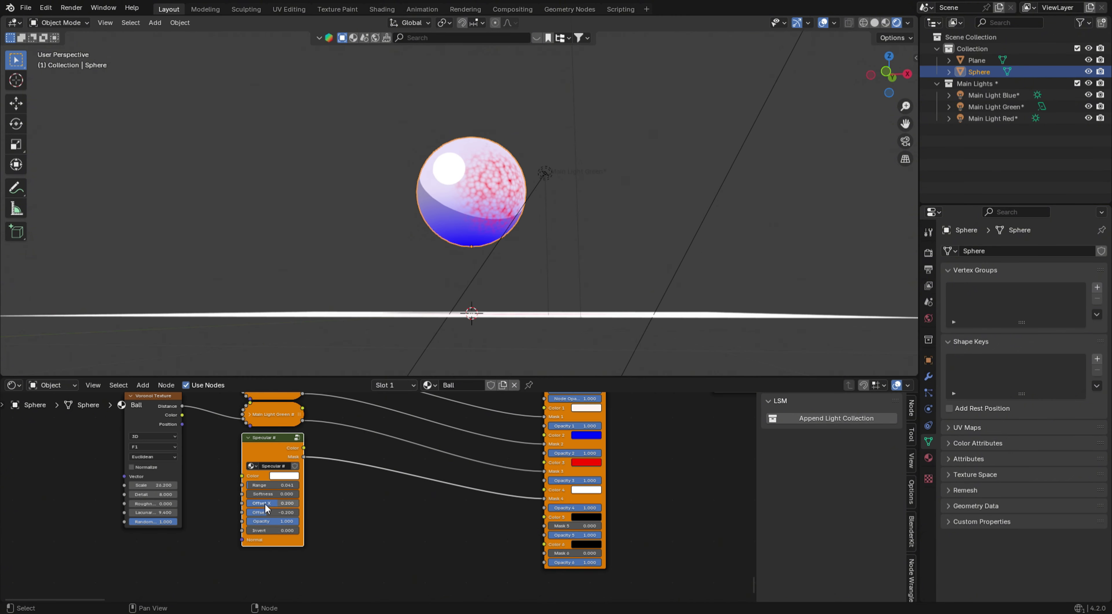
drag(266, 507, 218, 512)
shift+drag(276, 485, 255, 486)
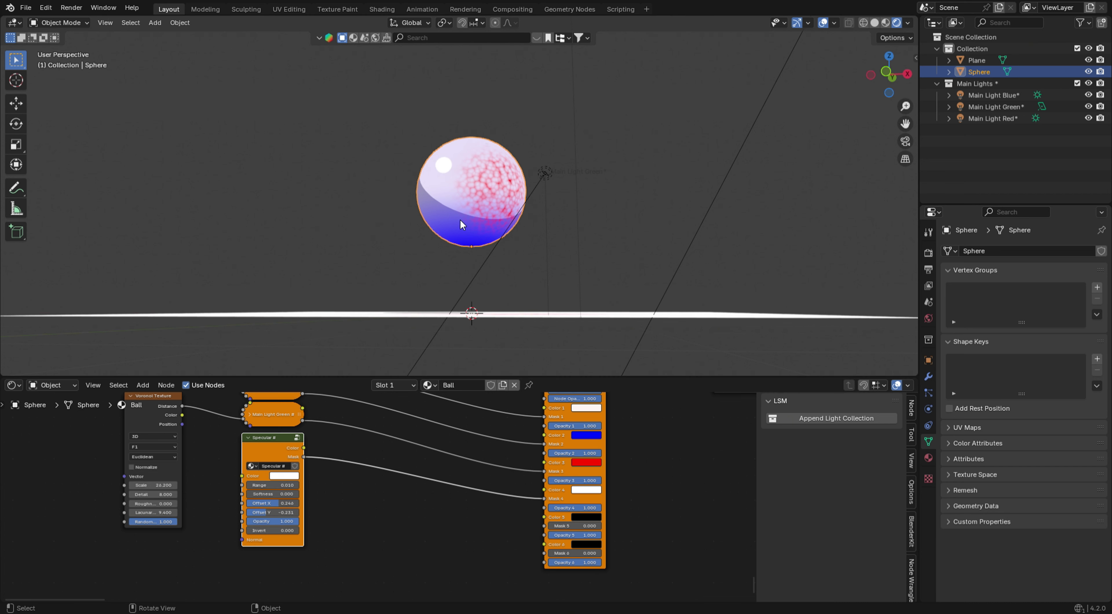
Add a second Specular node below the first one and connect its Mask to Mask 5 of the L.S.M node.
scroll(385, 524, down, 1)
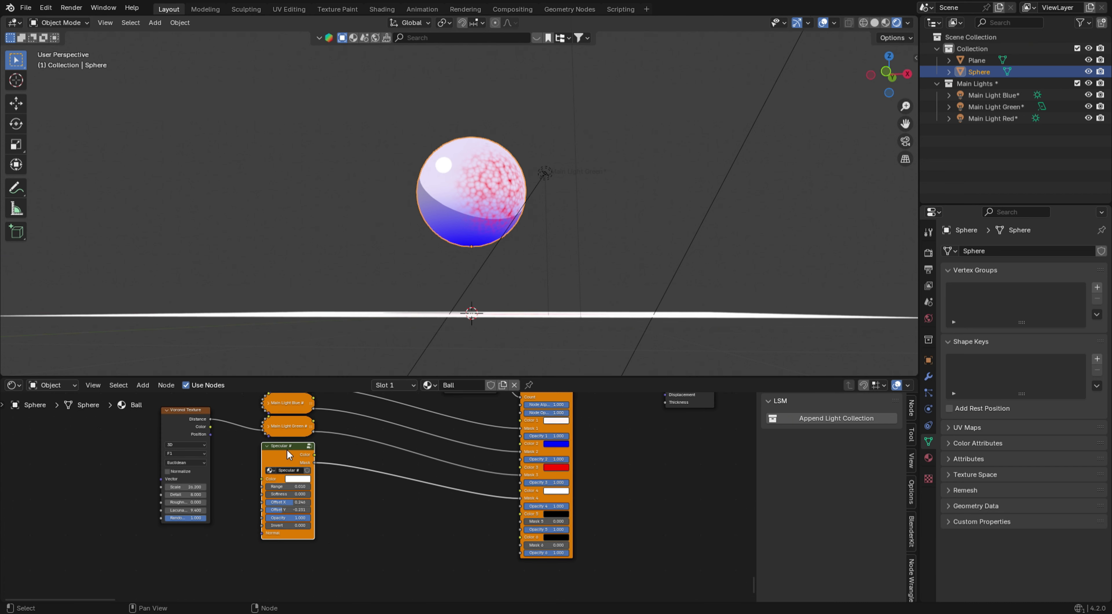
key(shift+a)
mouse_move(372, 546)
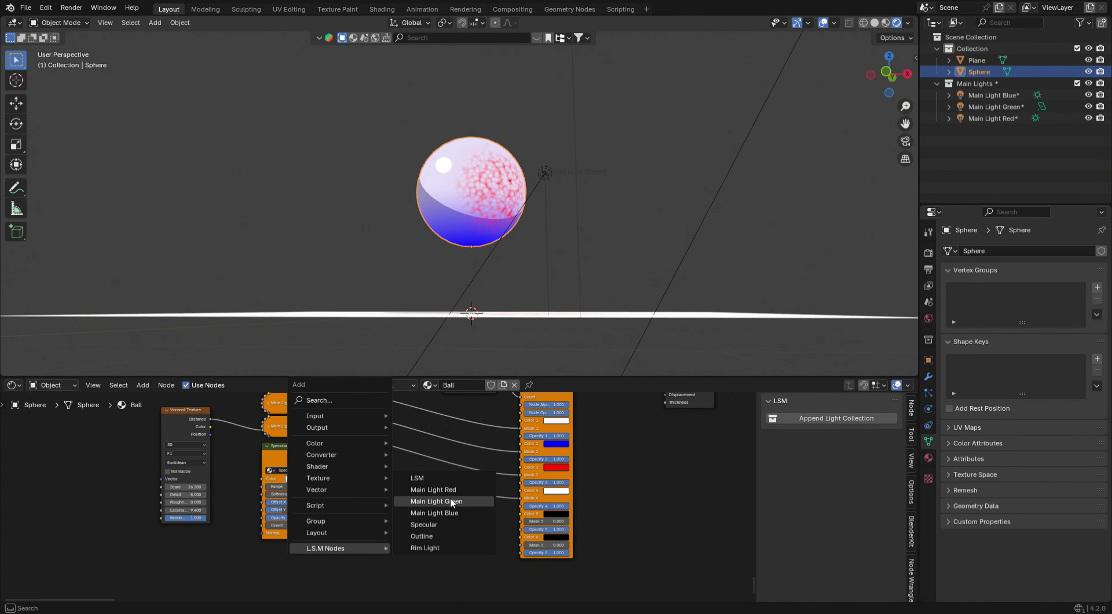
click(443, 525)
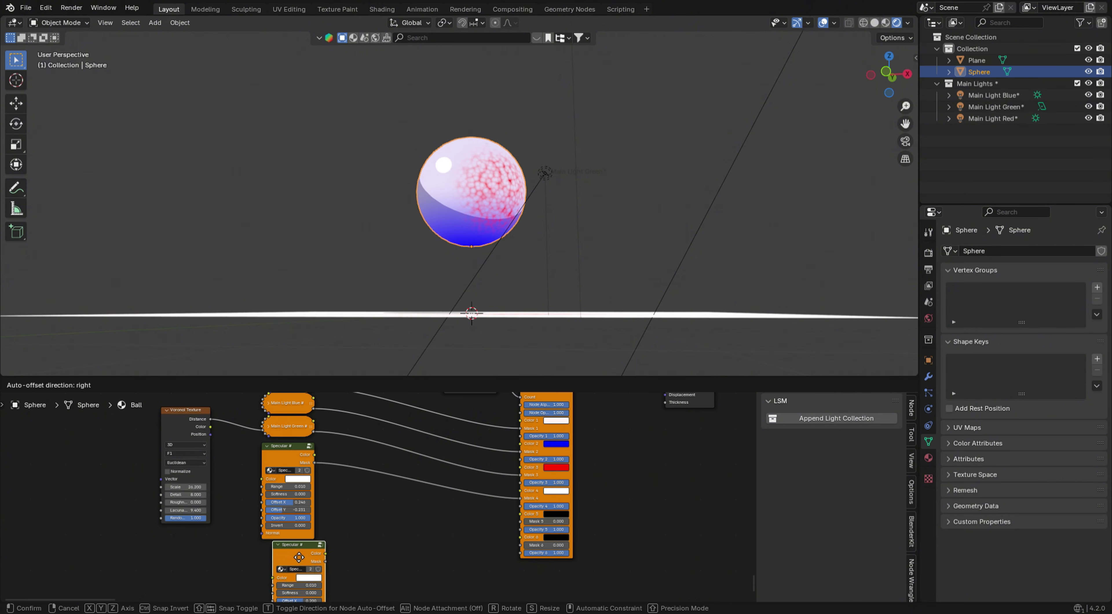
click(292, 558)
drag(432, 443, 520, 521)
Make Color 5 white and set the second Specular node to Range 0.130, Softness 0.078, Offset X 0.231 and Offset Y -0.215.
click(553, 515)
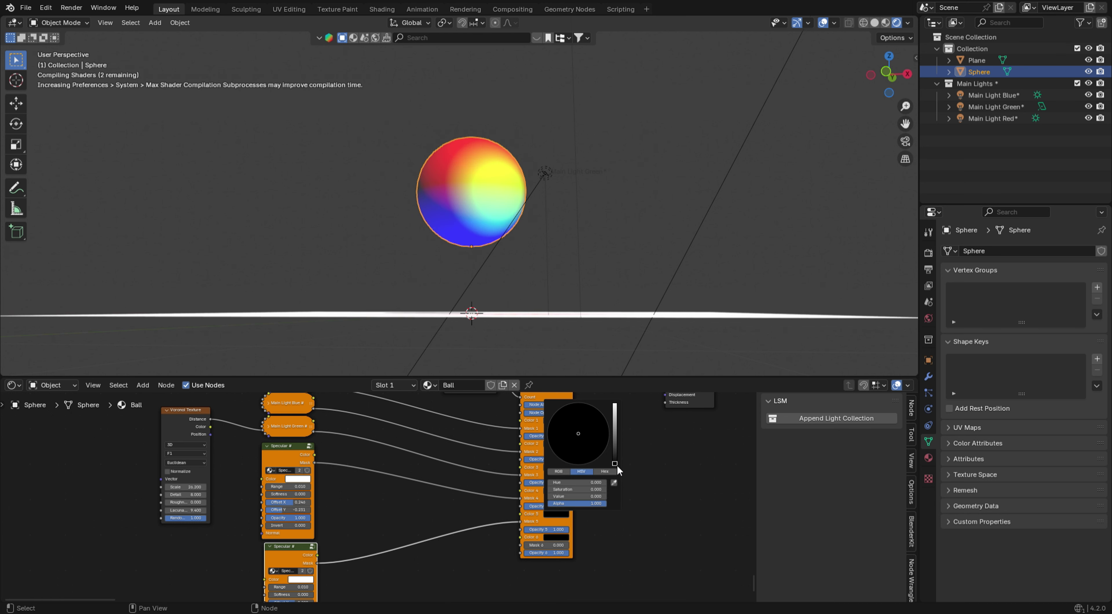
drag(615, 462, 614, 404)
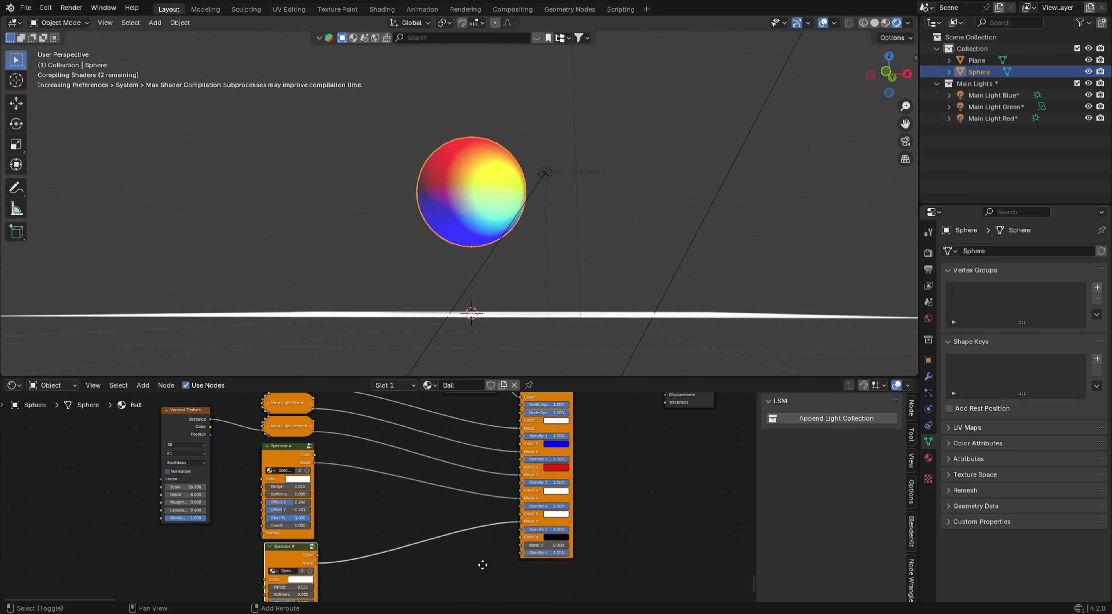
middle_drag(351, 587, 416, 500)
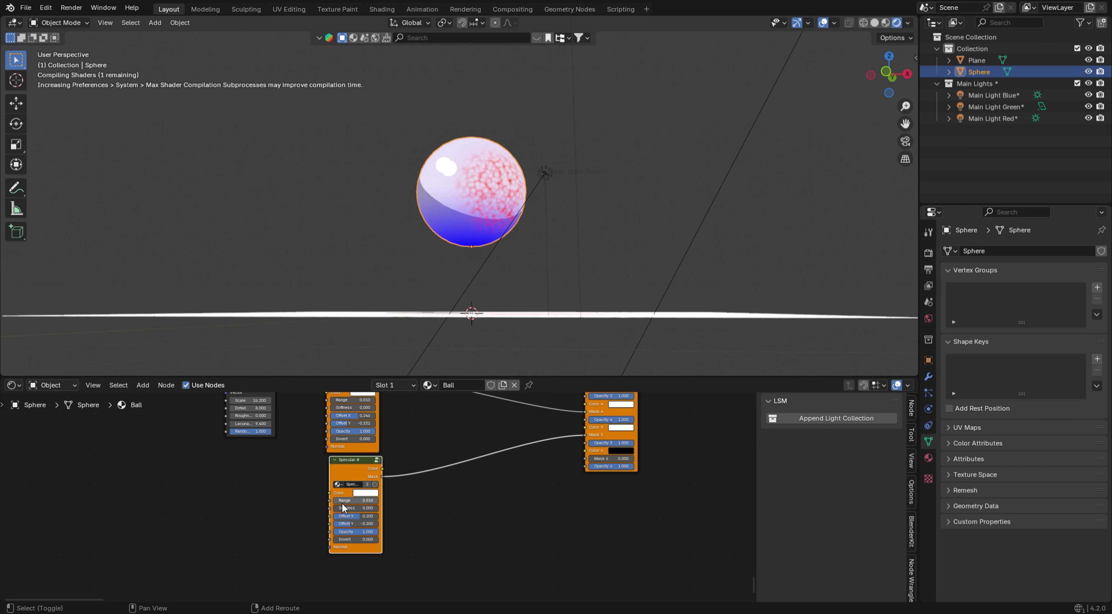
shift+drag(342, 500, 371, 547)
scroll(437, 483, up, 3)
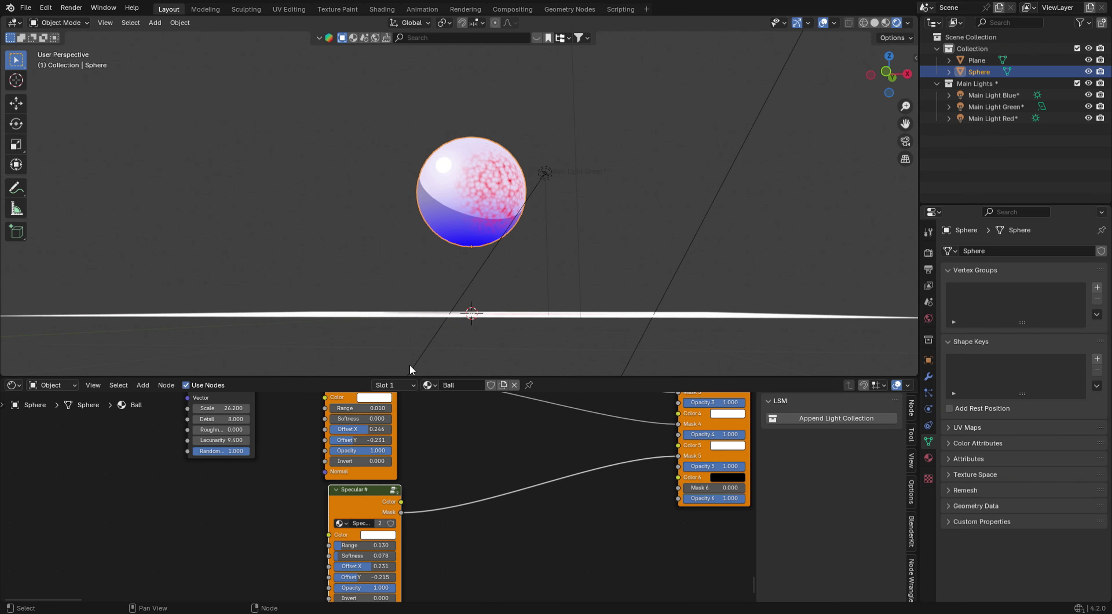
Change Color 1 of the Ball material's L.S.M node from white to a saturated pinkish red.
middle_drag(473, 163, 476, 211)
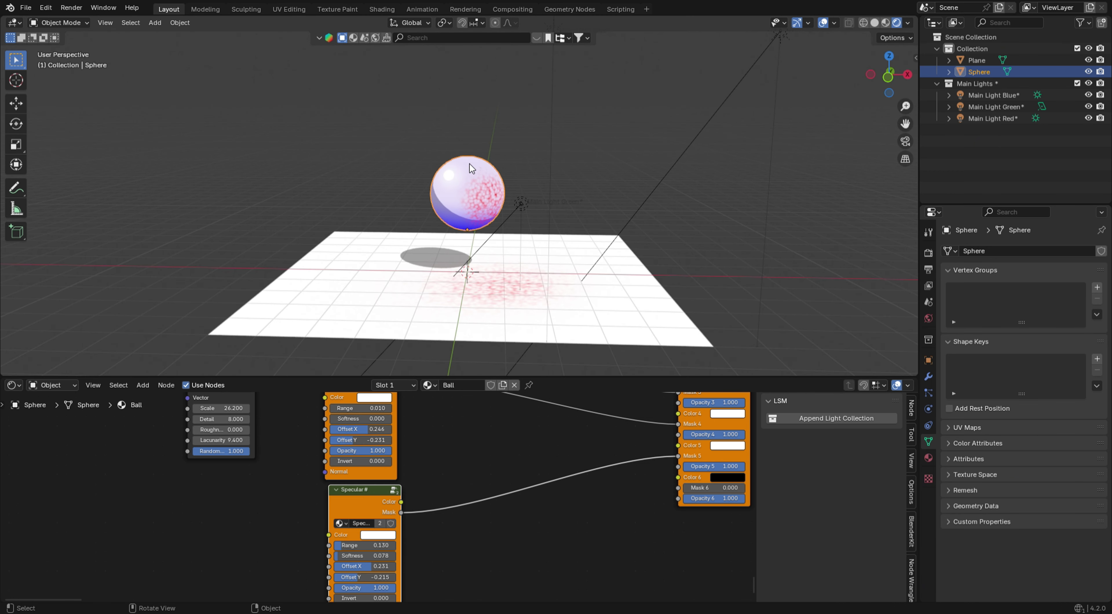
scroll(569, 428, down, 2)
middle_drag(569, 429, 517, 510)
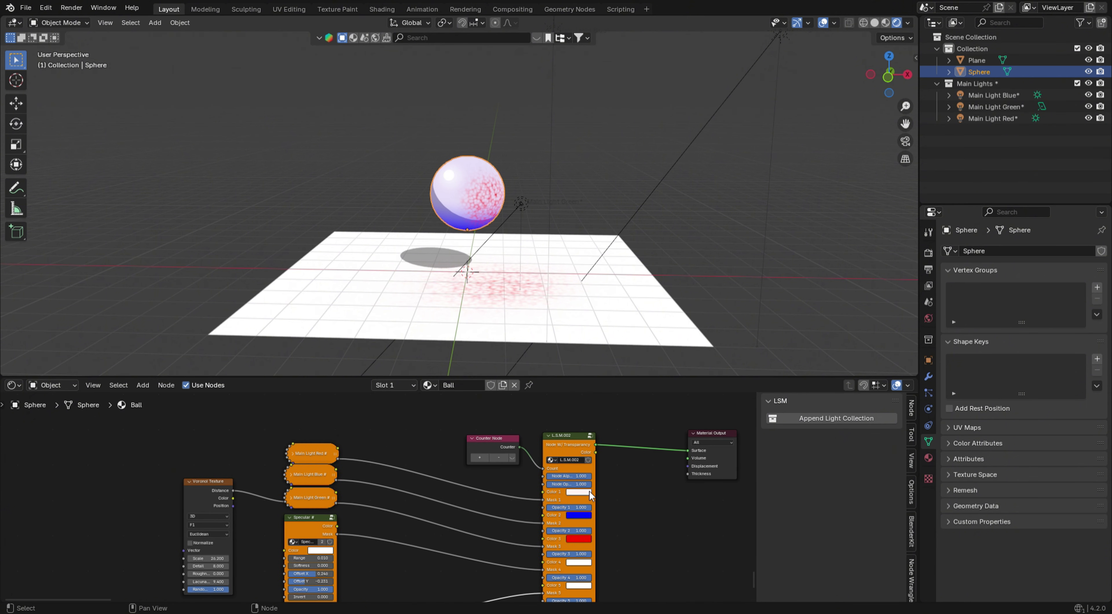
click(580, 491)
click(582, 492)
drag(594, 418, 605, 442)
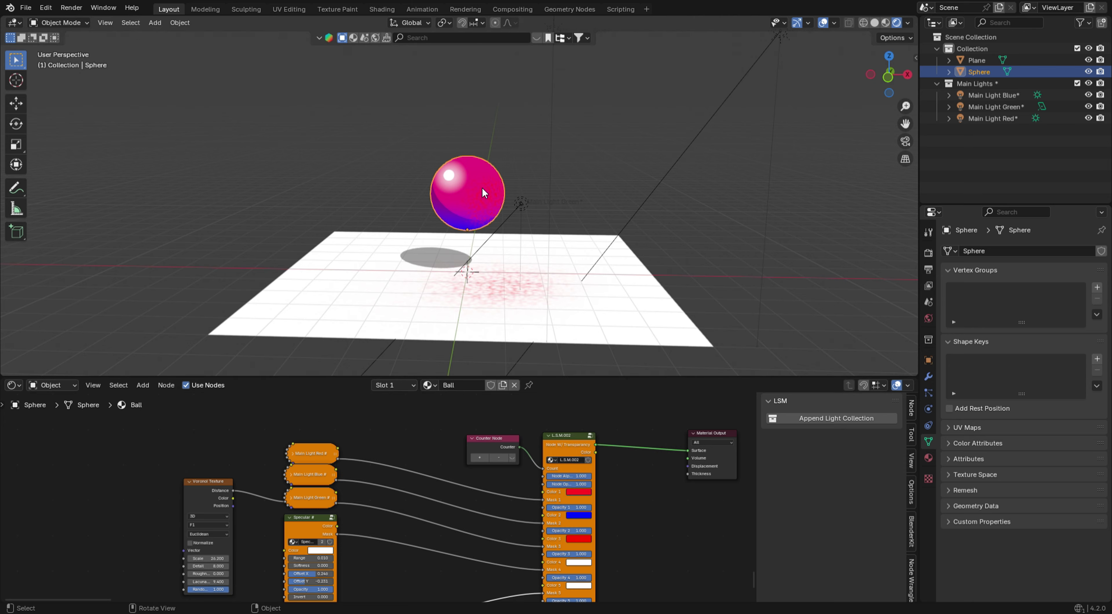
middle_drag(482, 187, 443, 178)
scroll(464, 178, up, 3)
scroll(464, 178, down, 2)
Try connecting the Voronoi Distance to the second Specular node's Opacity to break up the soft highlight, and cut the link again.
scroll(367, 488, down, 2)
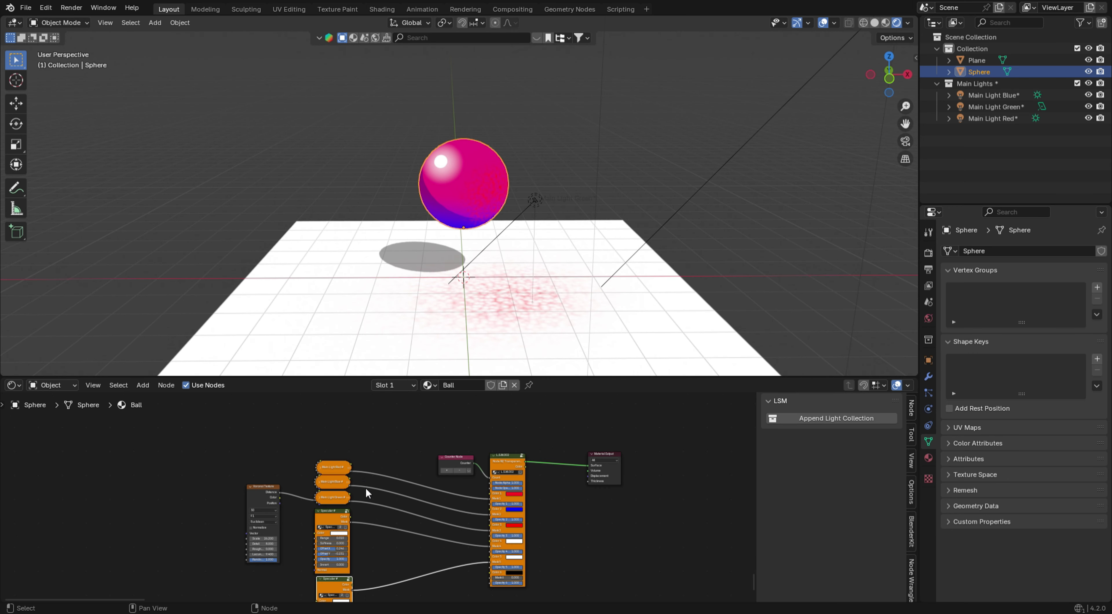
shift+scroll(392, 509, down, 3)
drag(274, 423, 252, 507)
shift+scroll(376, 535, down, 2)
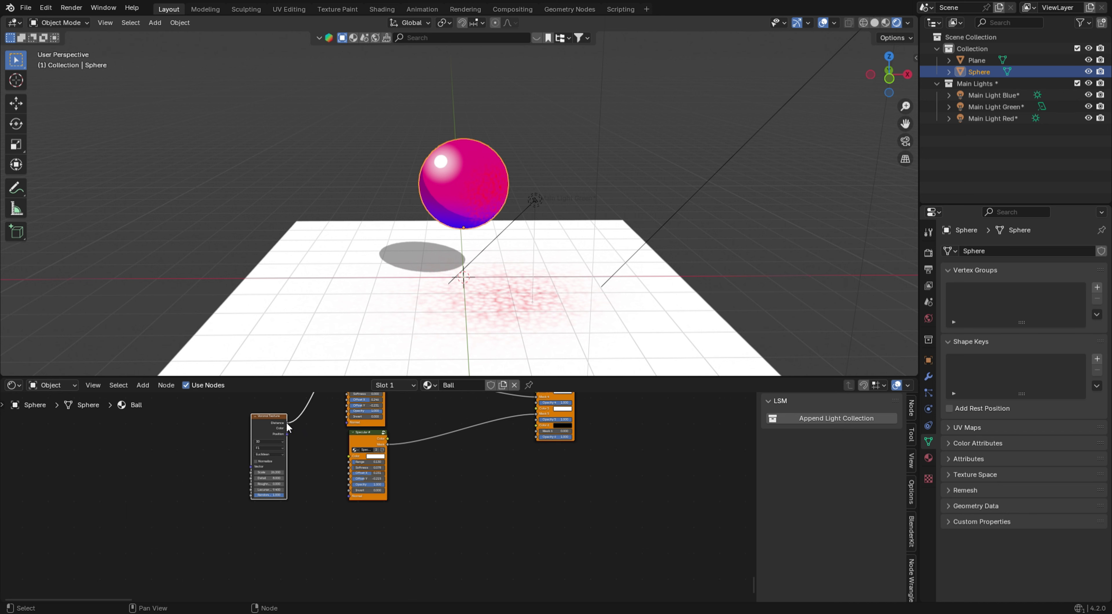
drag(286, 421, 351, 483)
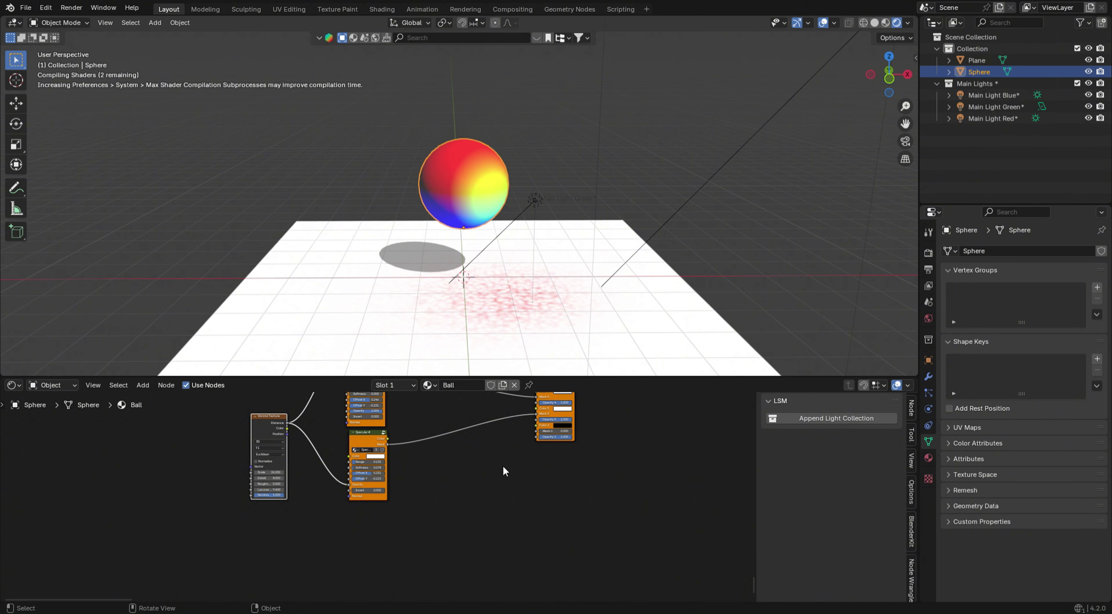
mouse_move(455, 182)
middle_down()
mouse_move(506, 182)
mouse_move(393, 176)
mouse_move(273, 191)
mouse_move(359, 226)
mouse_move(429, 200)
mouse_move(437, 177)
mouse_move(495, 181)
mouse_move(418, 181)
mouse_move(471, 183)
mouse_move(470, 195)
middle_up()
scroll(430, 182, up, 5)
scroll(454, 169, down, 3)
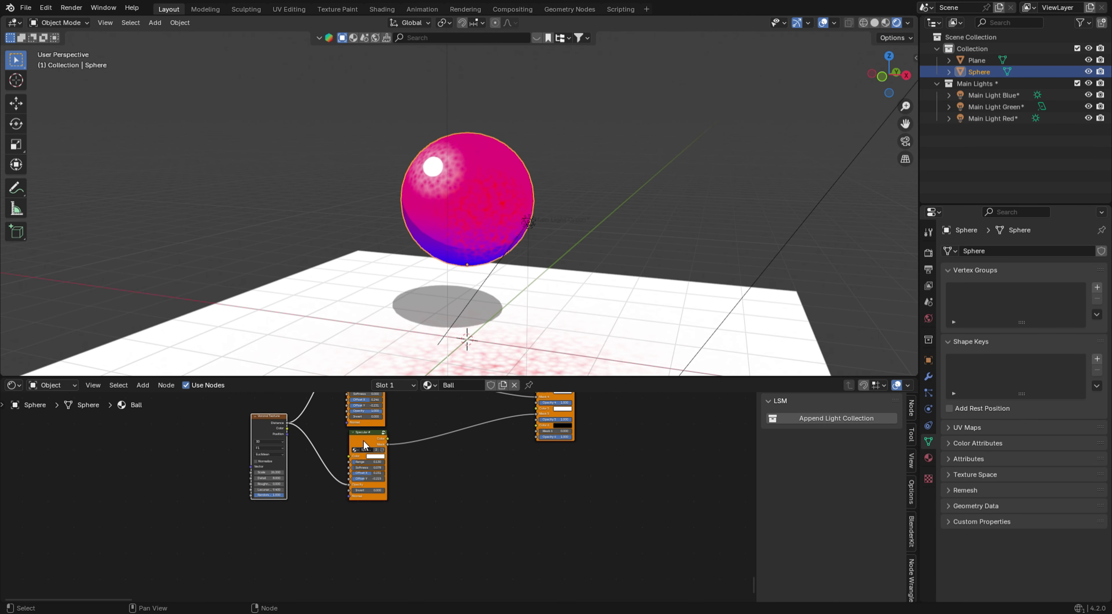
ctrl+right_drag(331, 442, 320, 507)
Move the Voronoi Texture node farther away from the Specular nodes to tidy the Ball material's layout.
drag(273, 421, 243, 404)
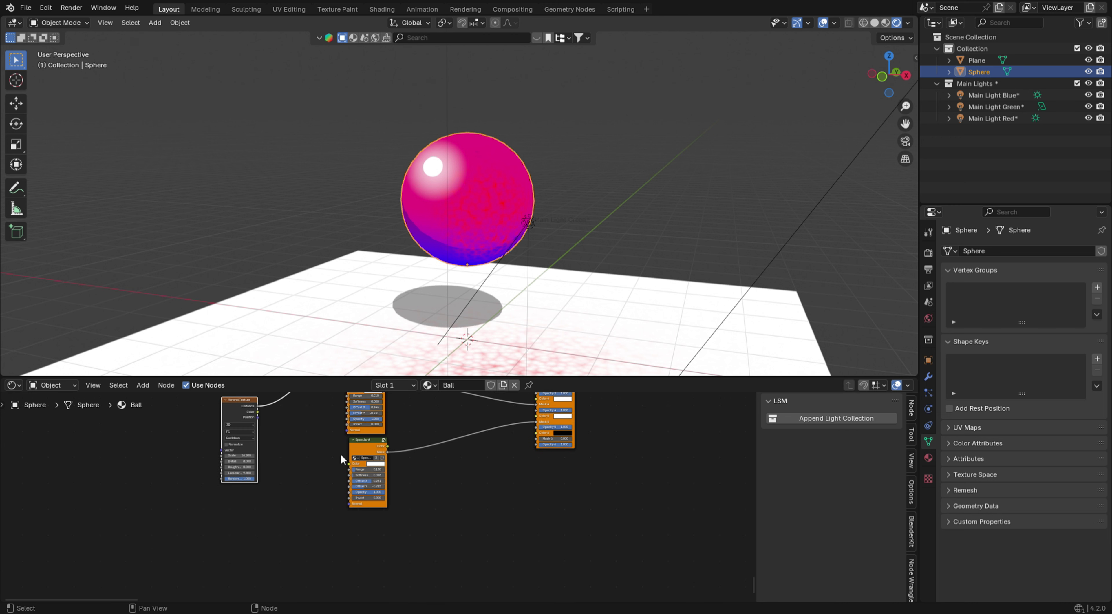
middle_drag(469, 455, 459, 500)
drag(238, 449, 231, 429)
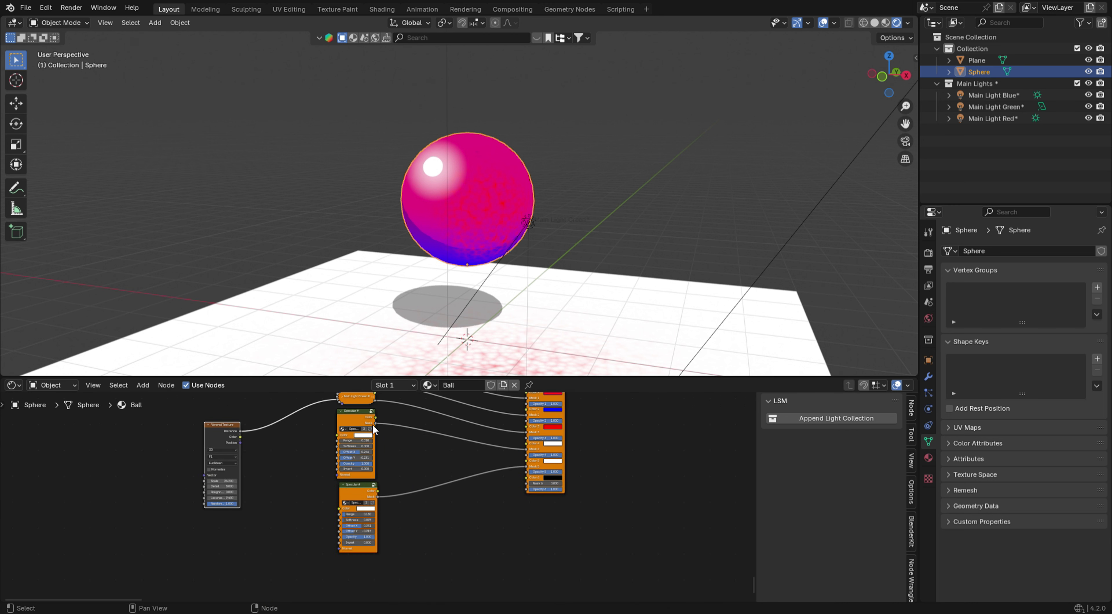
Shift the second Specular node slightly aside and extend the Ball material's L.S.M node to eight color layers.
middle_drag(479, 178, 445, 163)
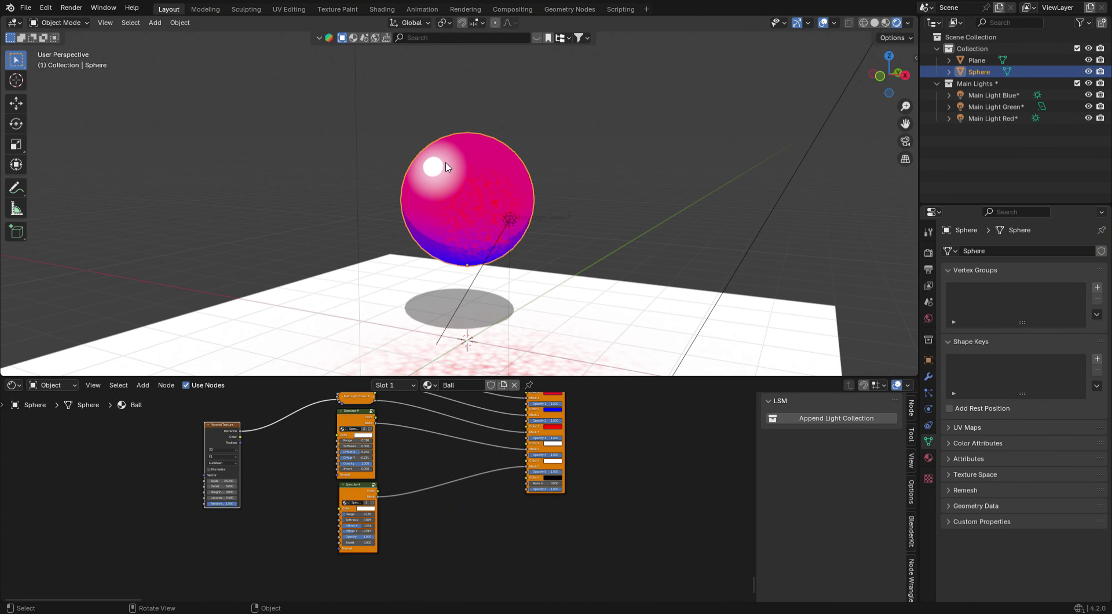
drag(367, 494, 358, 494)
middle_drag(455, 194, 453, 189)
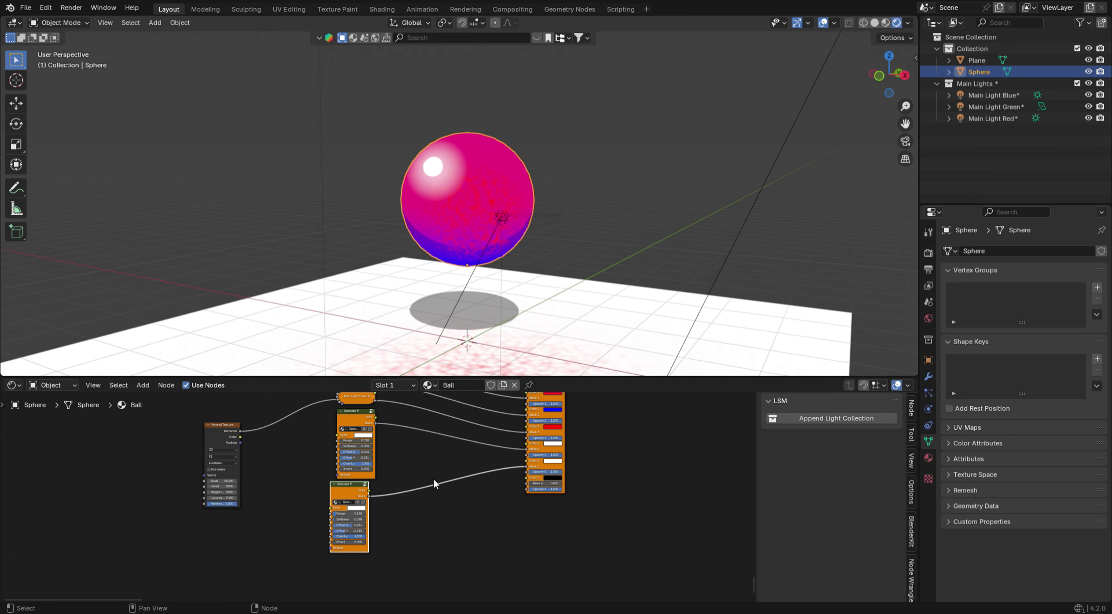
middle_drag(450, 476, 446, 474)
scroll(565, 475, down, 2)
mouse_move(598, 488)
middle_down()
mouse_move(595, 547)
mouse_move(600, 473)
middle_up()
click(477, 444)
click(478, 445)
click(603, 535)
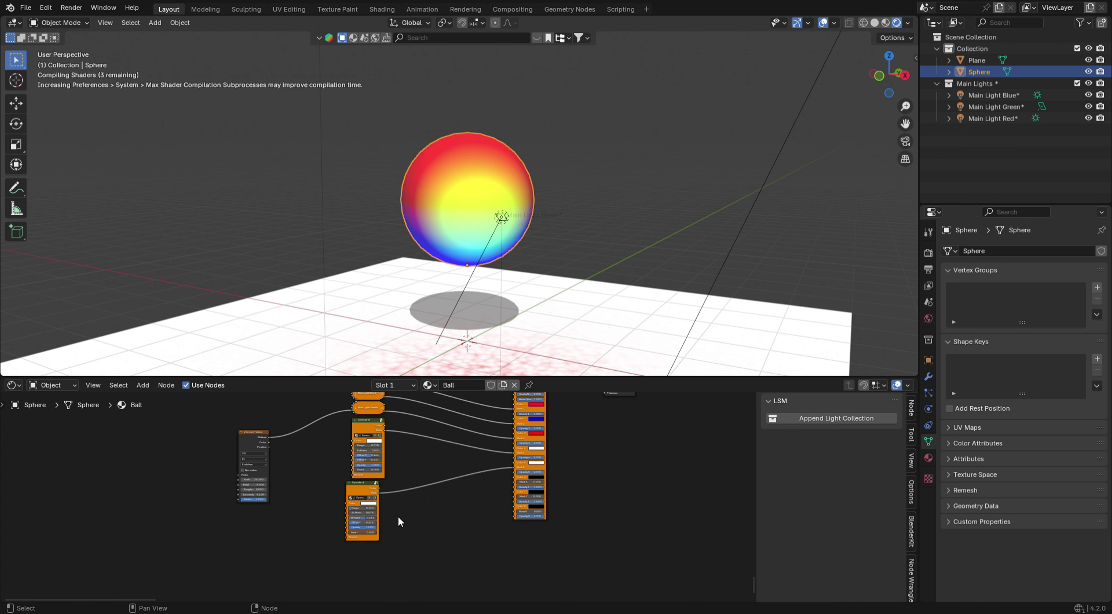
Collapse both Specular nodes and stack the second one directly beneath the first.
click(350, 484)
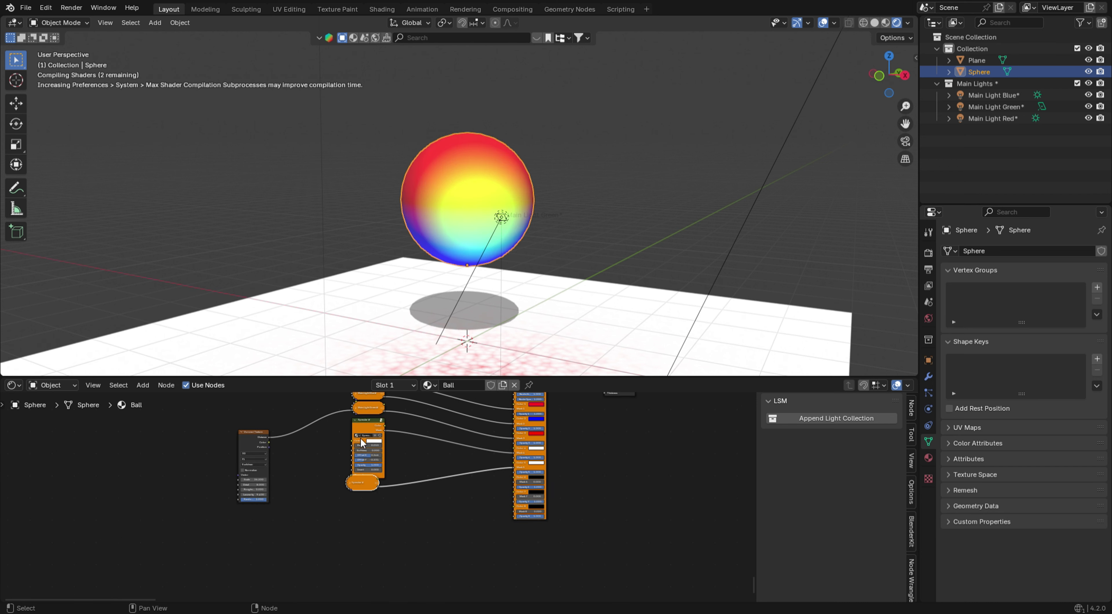
click(355, 420)
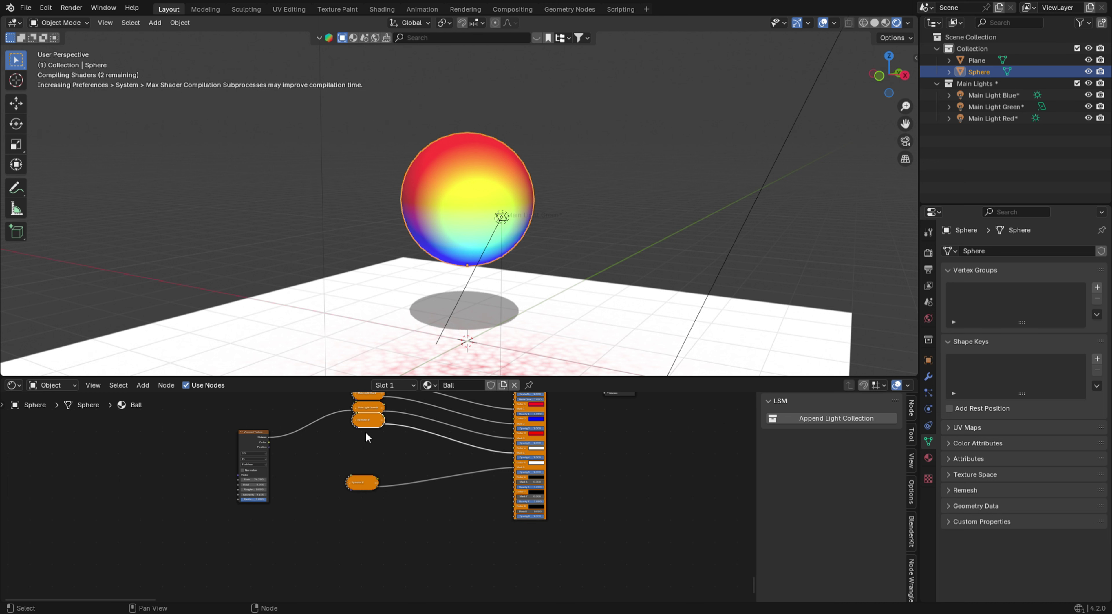
click(363, 481)
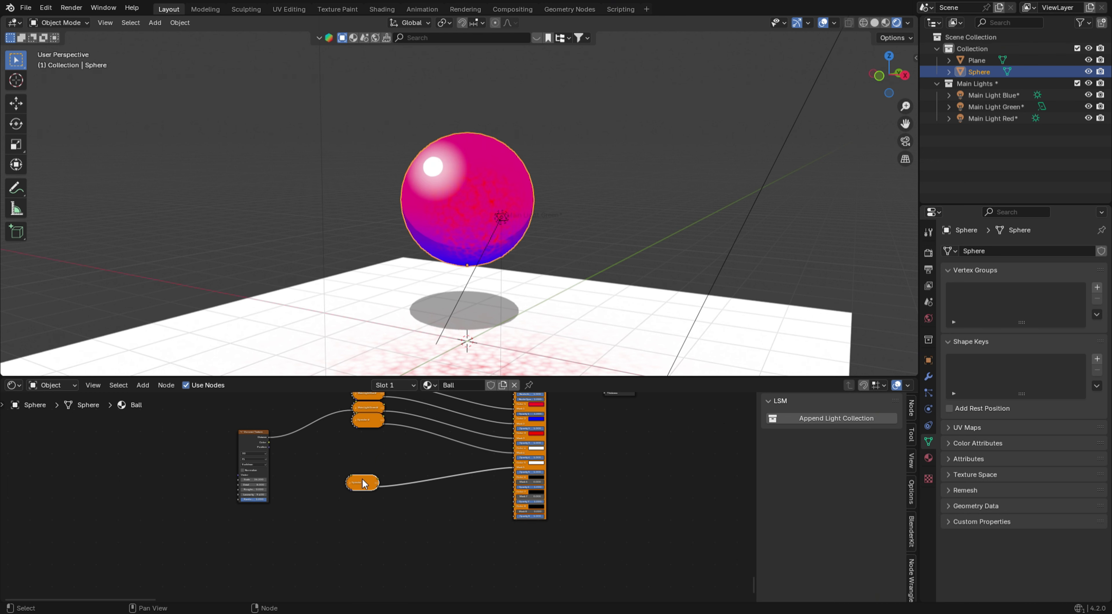
drag(362, 479, 365, 437)
Add an Outline node and a Rim Light node from the L.S.M nodes, placing them side by side below the Specular nodes.
scroll(391, 533, up, 1)
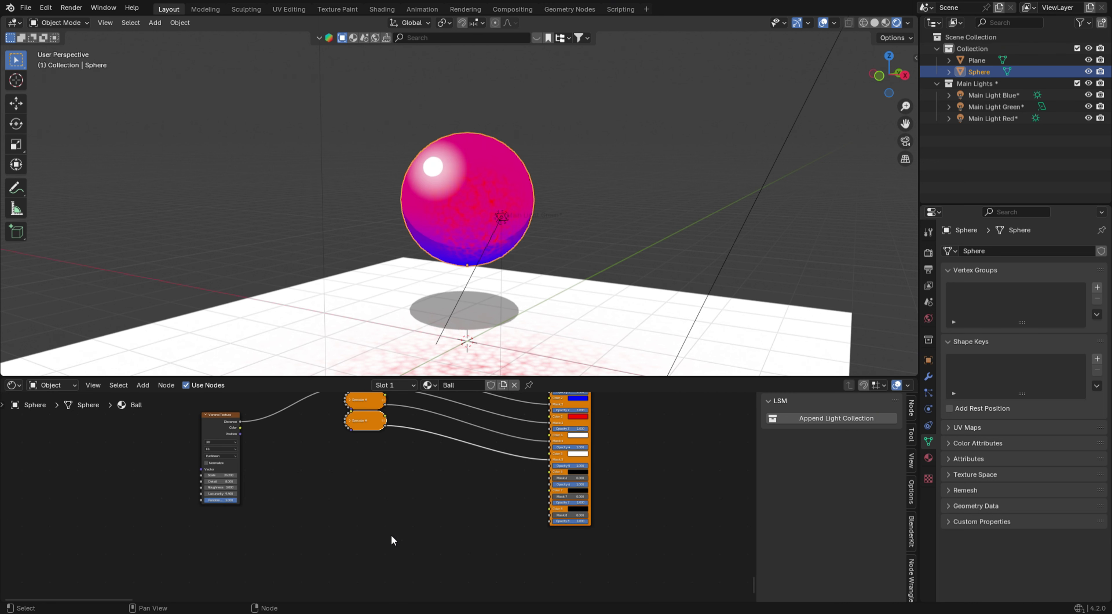
key(shift+a)
mouse_move(404, 510)
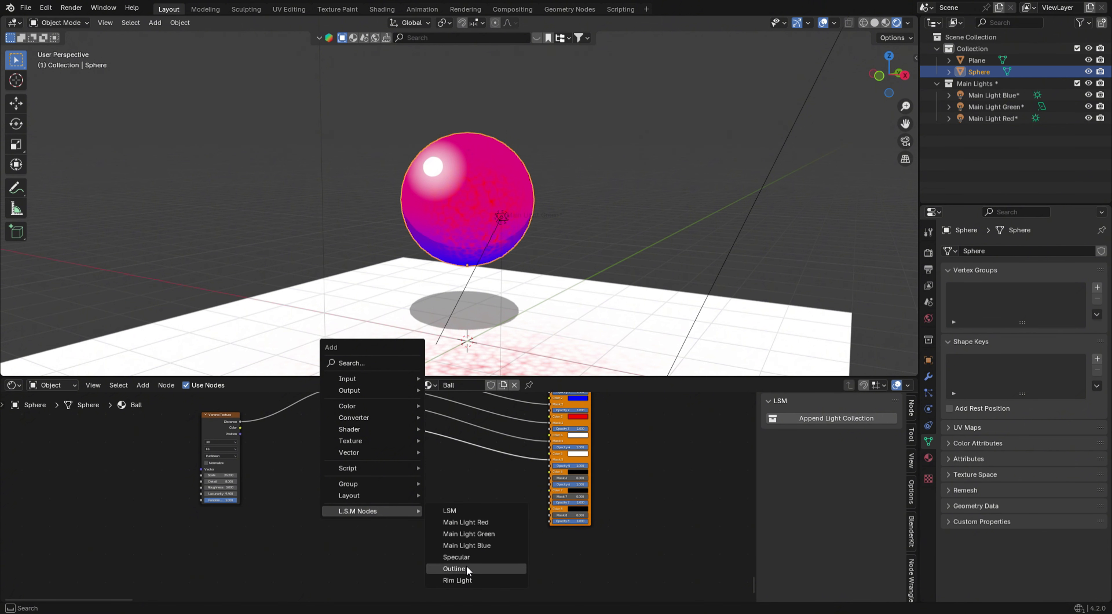
click(467, 569)
click(429, 499)
key(shift+a)
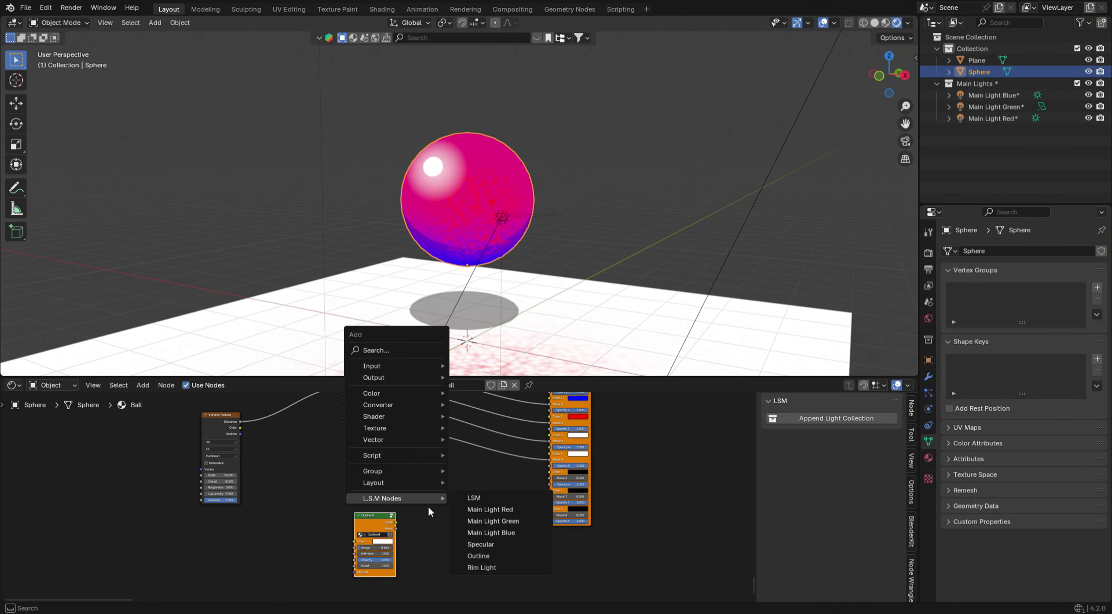
click(489, 567)
click(503, 484)
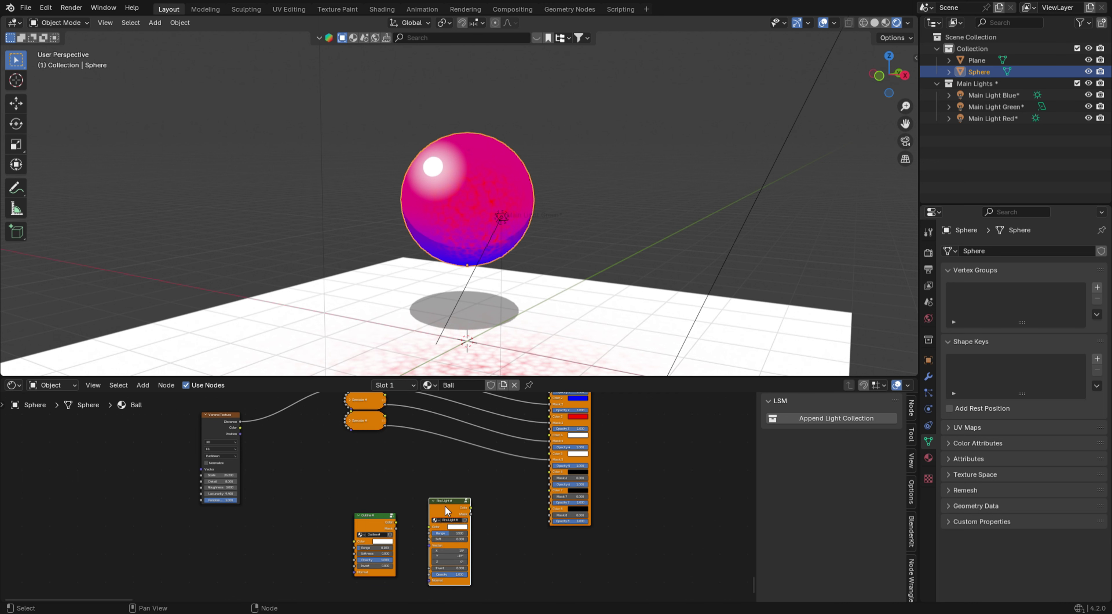
drag(444, 505, 395, 503)
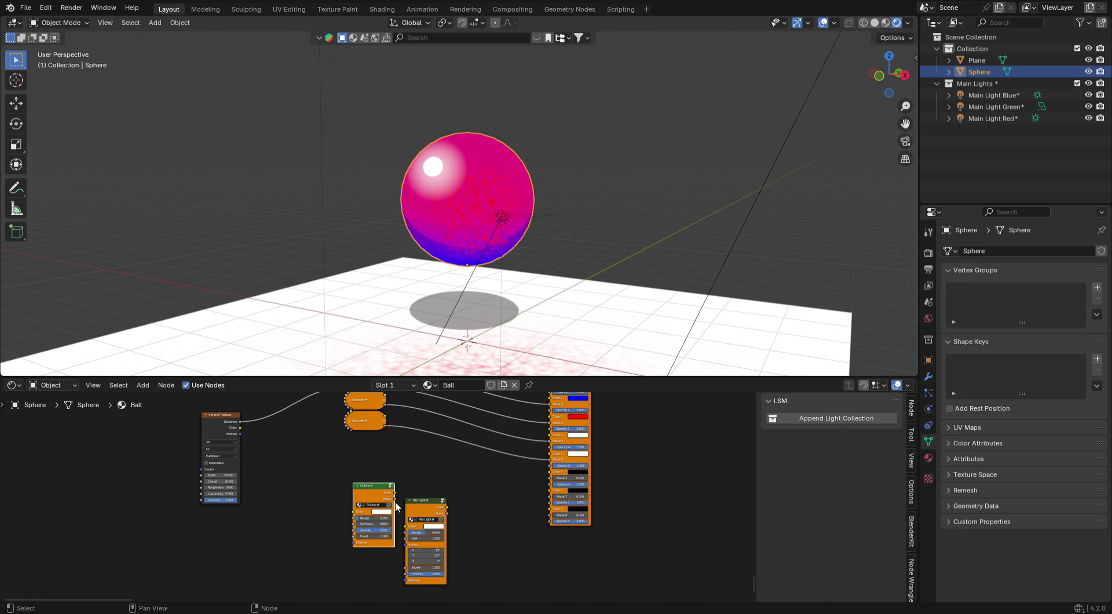
click(446, 512)
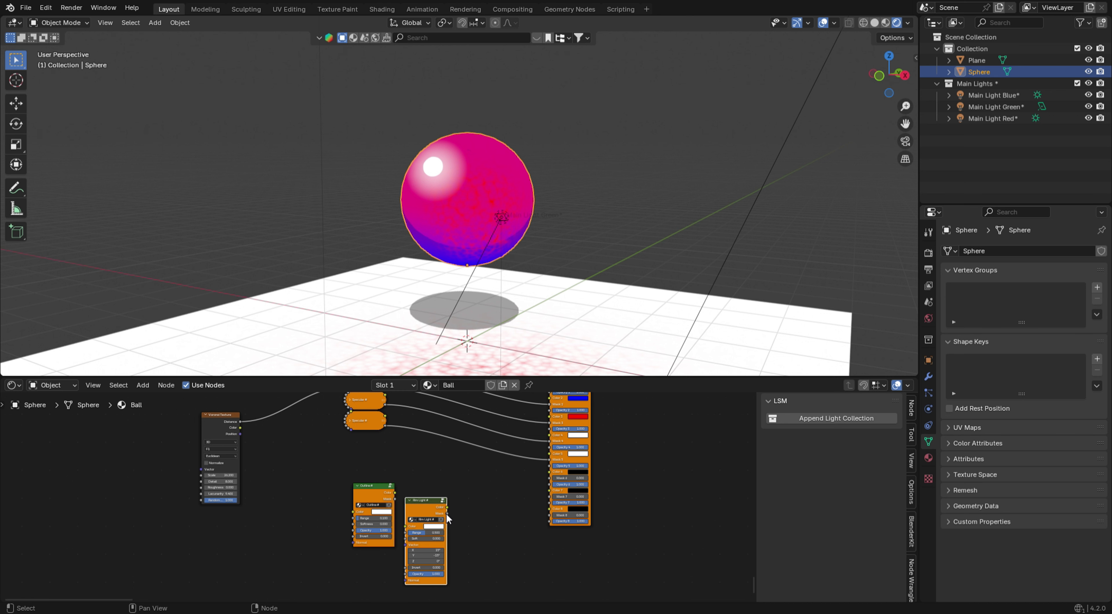
Connect the Outline node's Mask to Mask 6 of the L.S.M node and set its Range to 0.000 and Softness to 0.223.
mouse_move(394, 499)
mouse_down()
mouse_move(428, 484)
mouse_move(547, 478)
mouse_up()
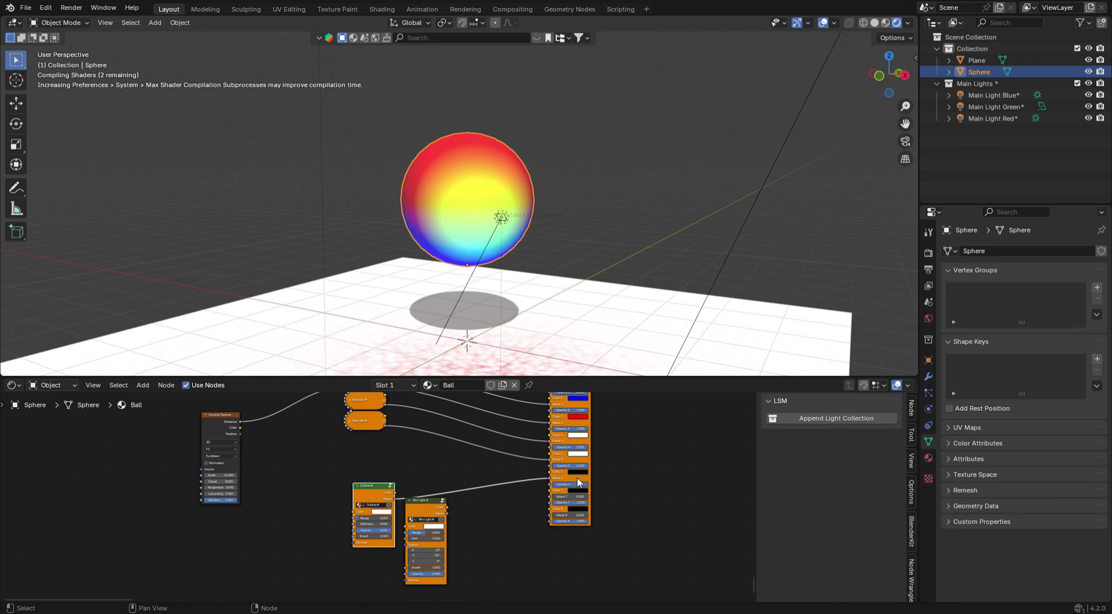
scroll(416, 494, up, 2)
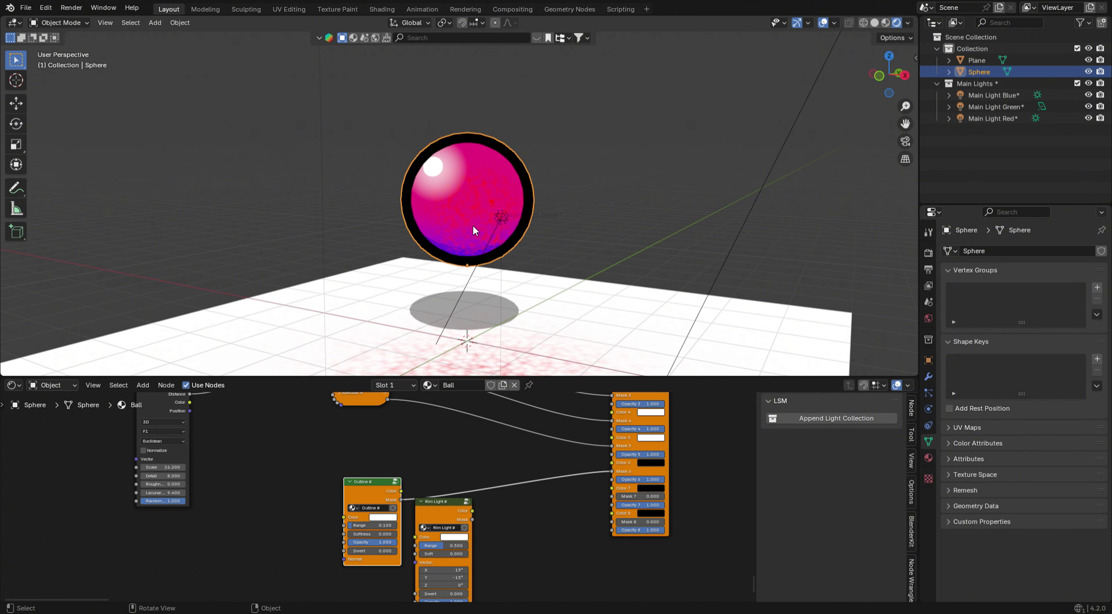
middle_drag(473, 225, 501, 204)
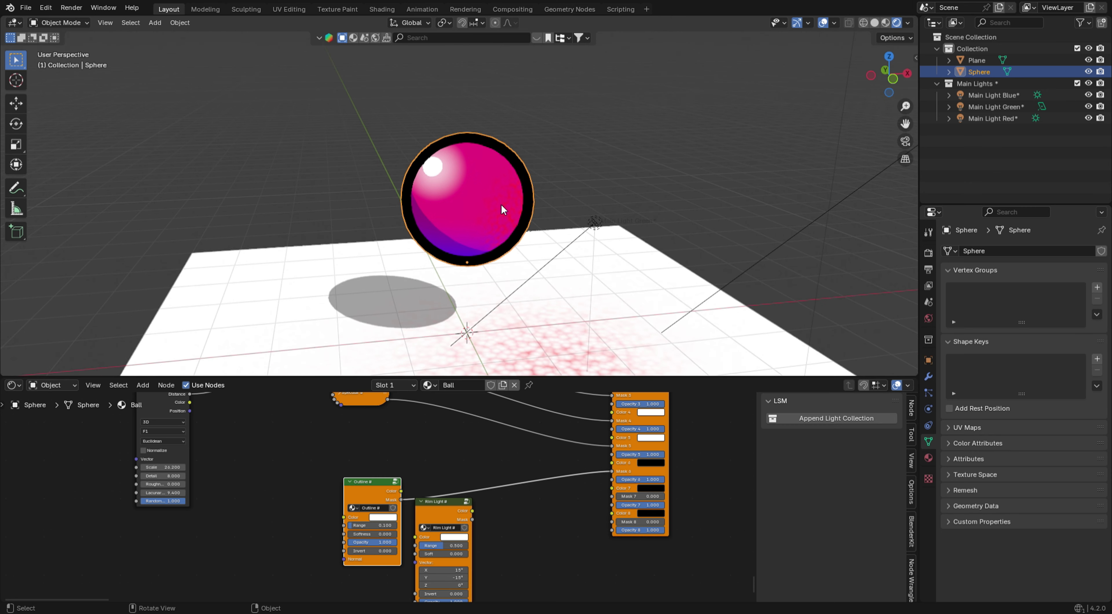
scroll(373, 529, up, 2)
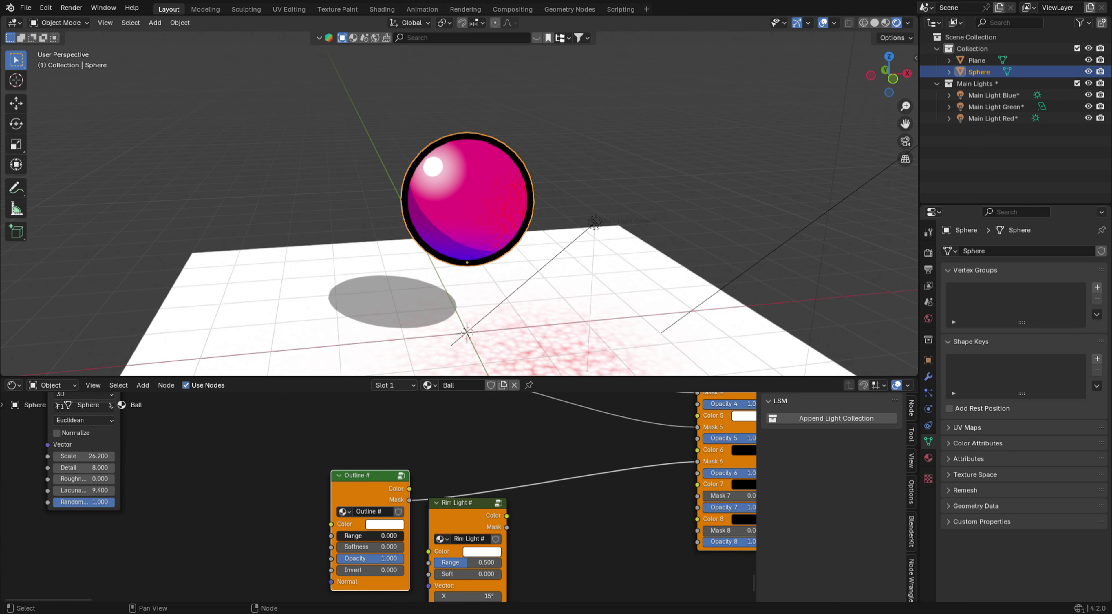
mouse_move(373, 537)
mouse_down()
mouse_move(361, 537)
mouse_move(380, 547)
mouse_up()
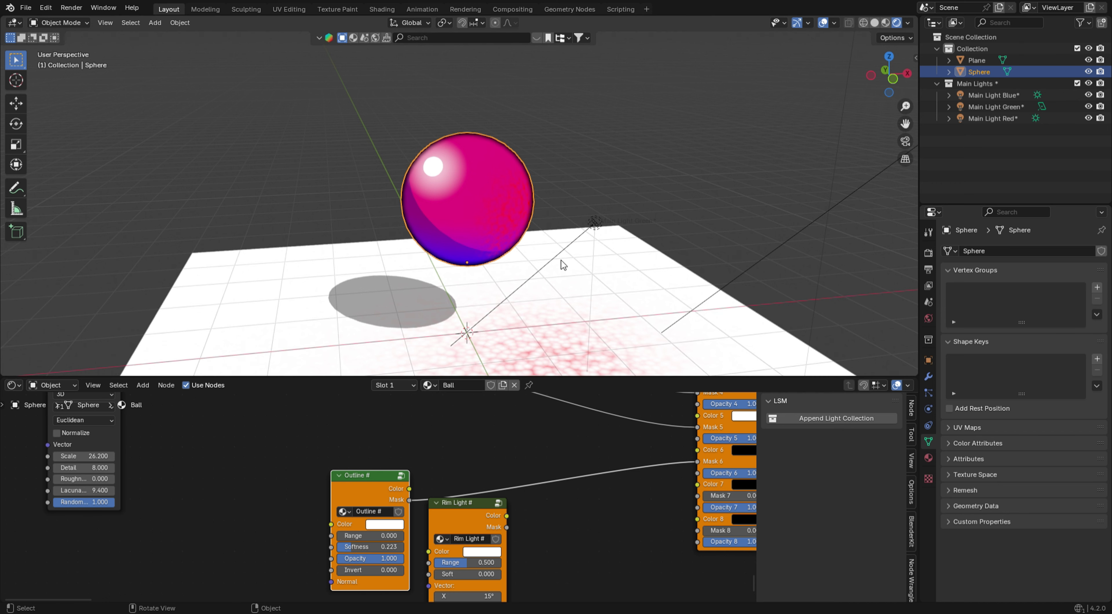
Hide the viewport overlays and view the outlined sphere from a slightly higher angle.
click(824, 23)
mouse_move(481, 206)
middle_down()
mouse_move(423, 206)
mouse_move(421, 178)
mouse_move(498, 225)
mouse_move(489, 218)
middle_up()
scroll(564, 495, down, 2)
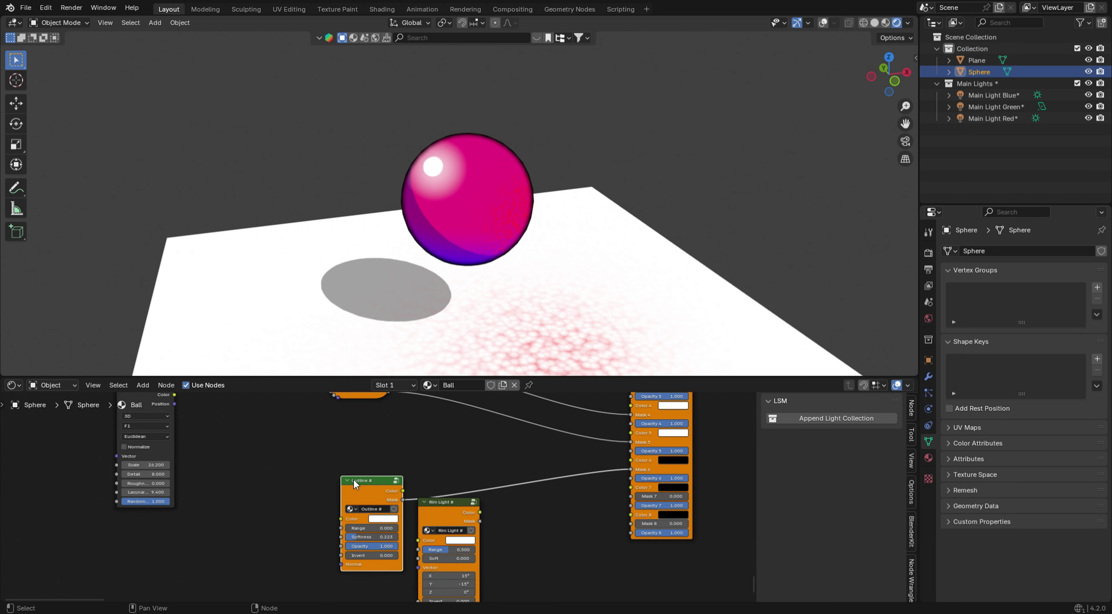
Move the Outline node up toward the Specular nodes and try adjusting the brightness of Color 6, the outline color.
drag(357, 481, 356, 420)
scroll(380, 453, up, 2)
middle_drag(406, 453, 411, 467)
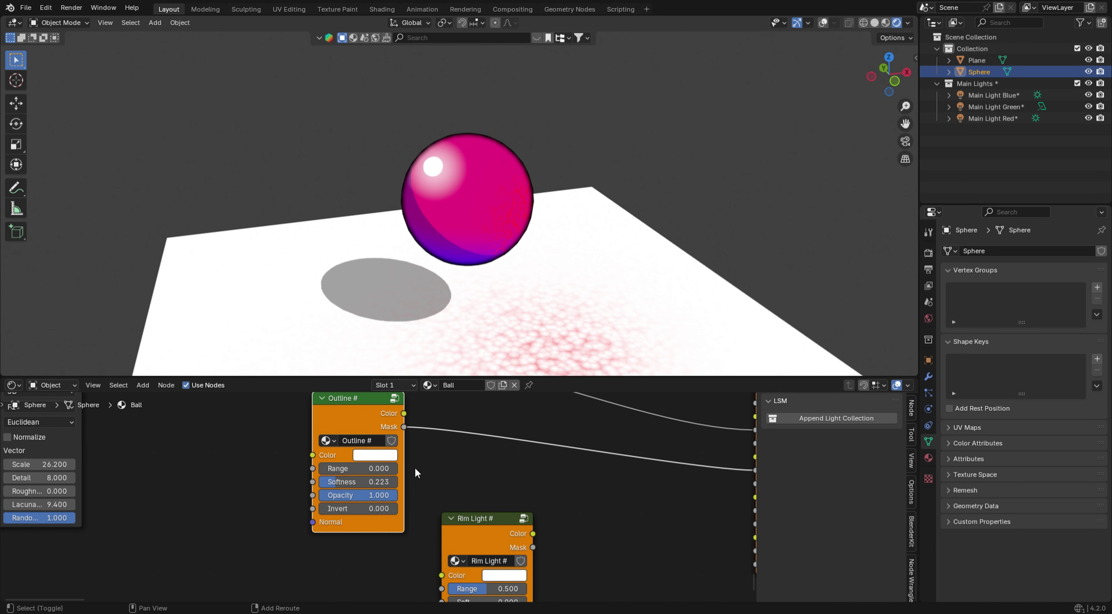
scroll(476, 469, down, 1)
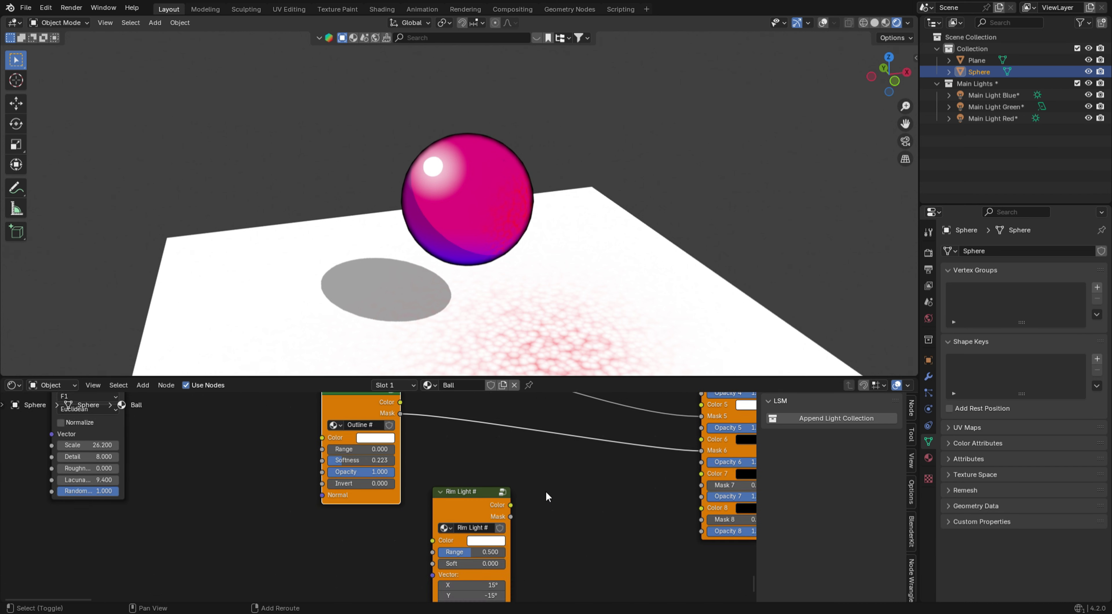
middle_drag(549, 495, 464, 522)
click(673, 467)
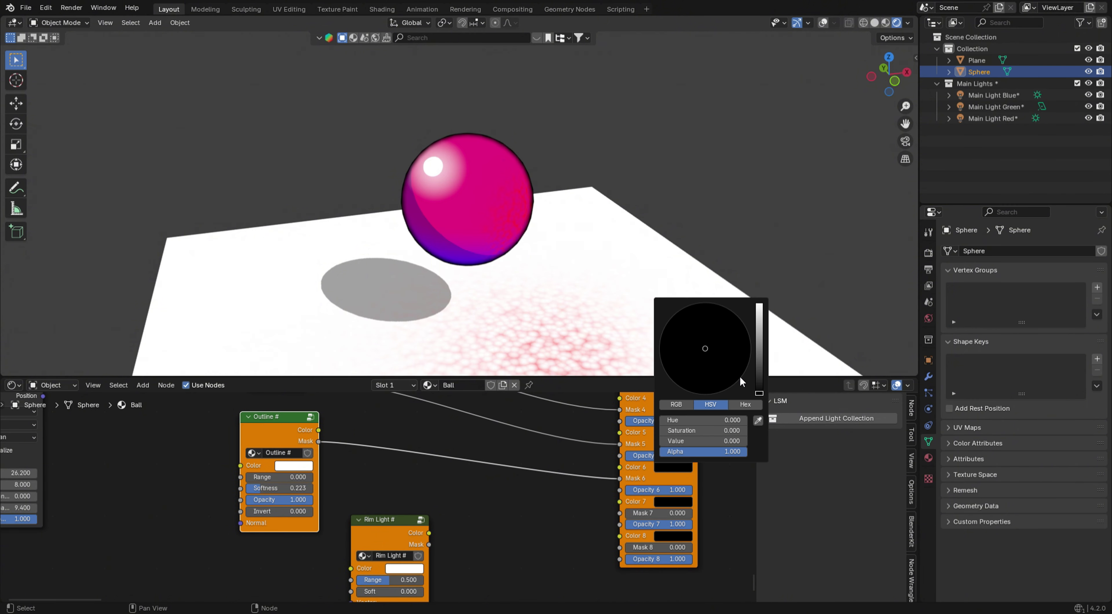
mouse_move(759, 392)
mouse_down()
mouse_move(760, 305)
mouse_move(759, 392)
mouse_up()
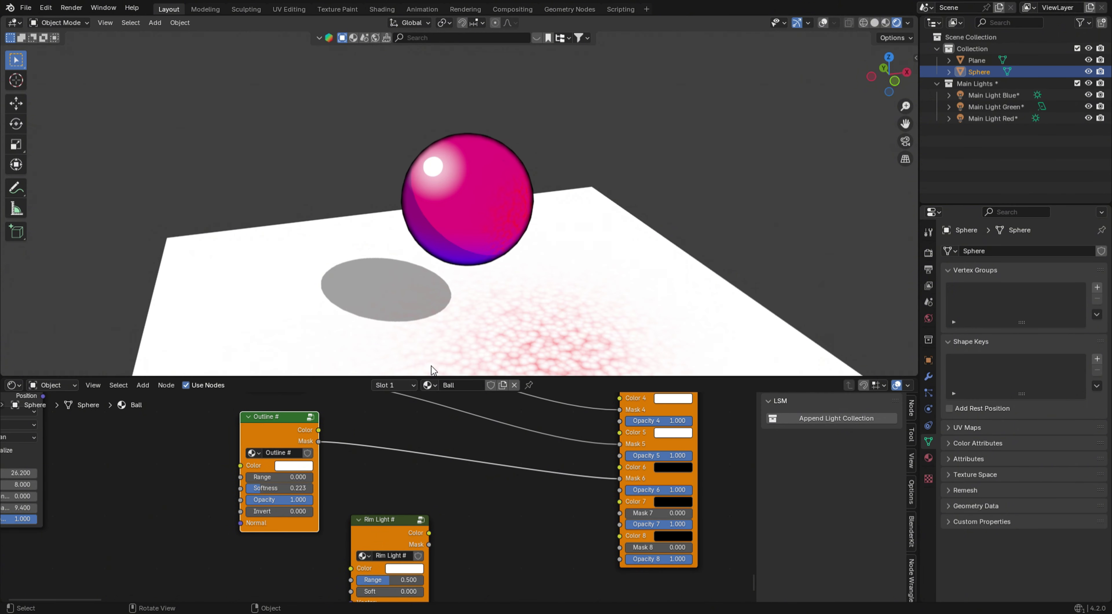
Collapse the Outline node, stack it under the Specular nodes and place the Rim Light node just below it.
mouse_move(296, 504)
mouse_down()
mouse_move(246, 500)
mouse_move(317, 503)
mouse_move(250, 489)
mouse_move(313, 512)
mouse_move(246, 511)
mouse_up()
drag(412, 531, 361, 537)
click(247, 416)
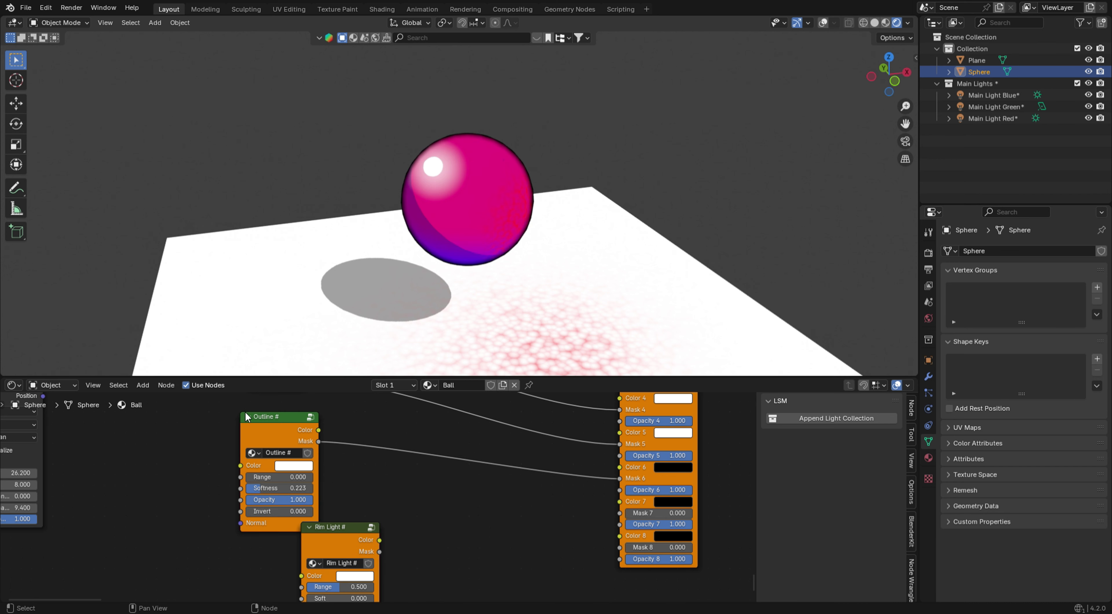
click(249, 418)
drag(261, 421, 253, 394)
scroll(374, 532, down, 3)
drag(374, 532, 332, 447)
scroll(331, 461, up, 1)
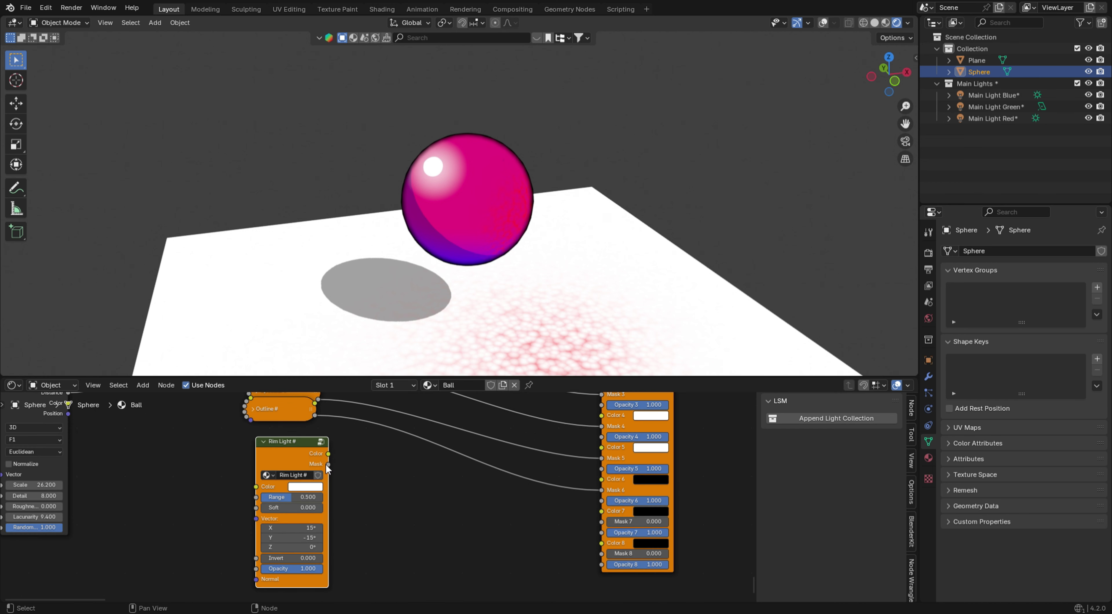
Connect the Rim Light node's Mask to Mask 7 of the L.S.M node and make Color 7 a fully saturated blue.
mouse_move(328, 464)
mouse_down()
mouse_move(550, 527)
mouse_move(602, 521)
mouse_up()
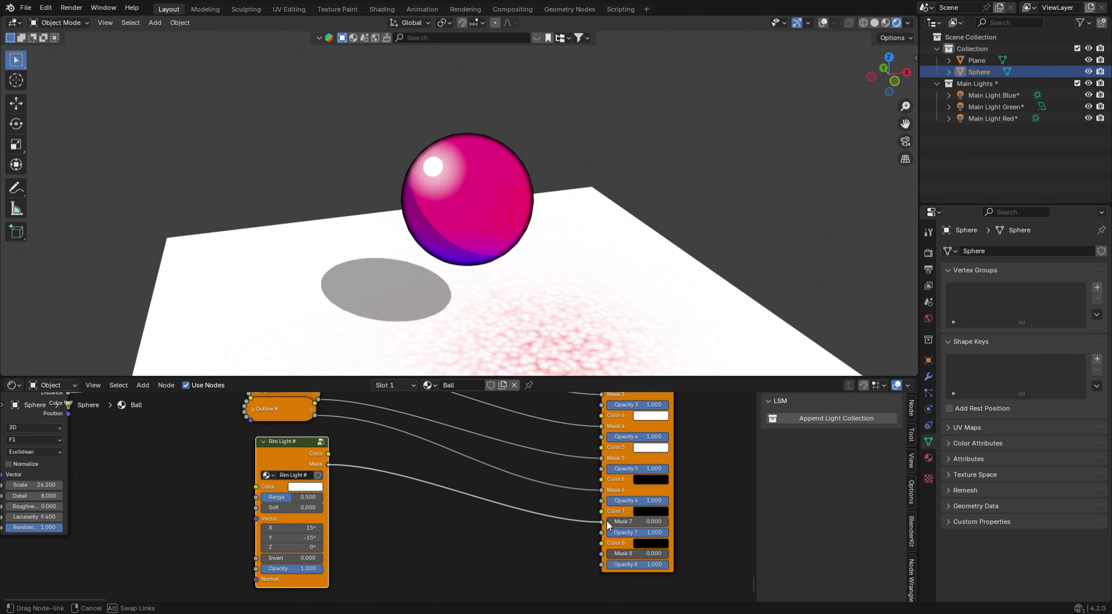
click(654, 507)
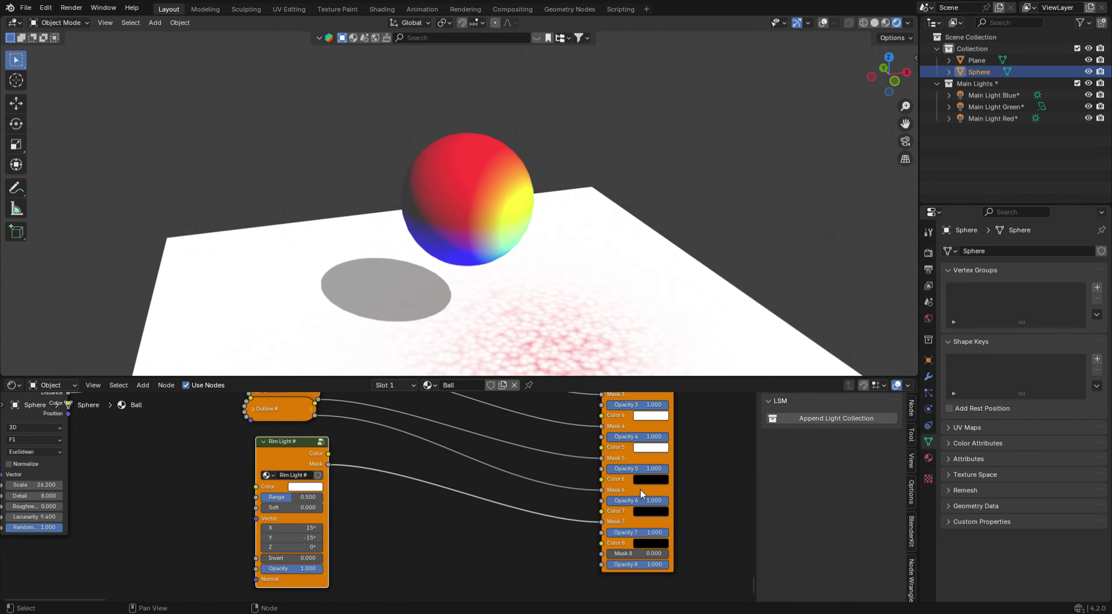
click(655, 509)
drag(730, 442, 730, 360)
drag(682, 406, 720, 418)
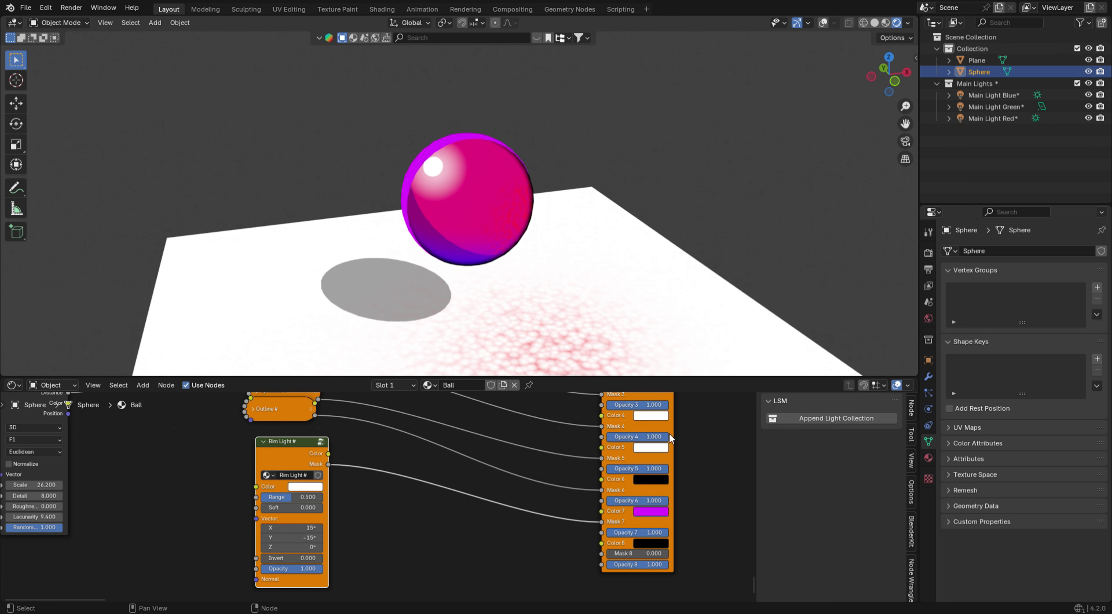
click(657, 513)
drag(721, 416, 698, 362)
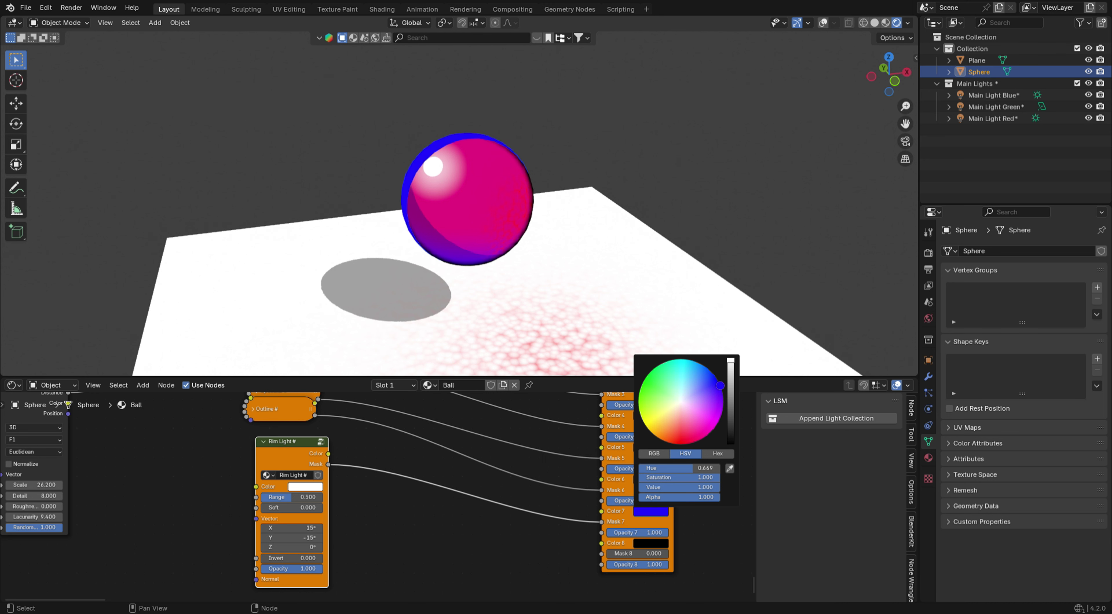
Set the Rim Light node's Range to 0.585 and Soft to 0.969.
scroll(325, 518, up, 1)
scroll(325, 518, up, 1)
drag(259, 498, 306, 511)
Swap the layer order by relinking Outline to Mask 7 and Rim Light to Mask 6, and copy the blue of Color 7 to Color 6.
scroll(634, 535, down, 2)
middle_drag(661, 515, 609, 525)
mouse_move(604, 506)
mouse_down()
mouse_move(588, 513)
mouse_move(605, 539)
mouse_up()
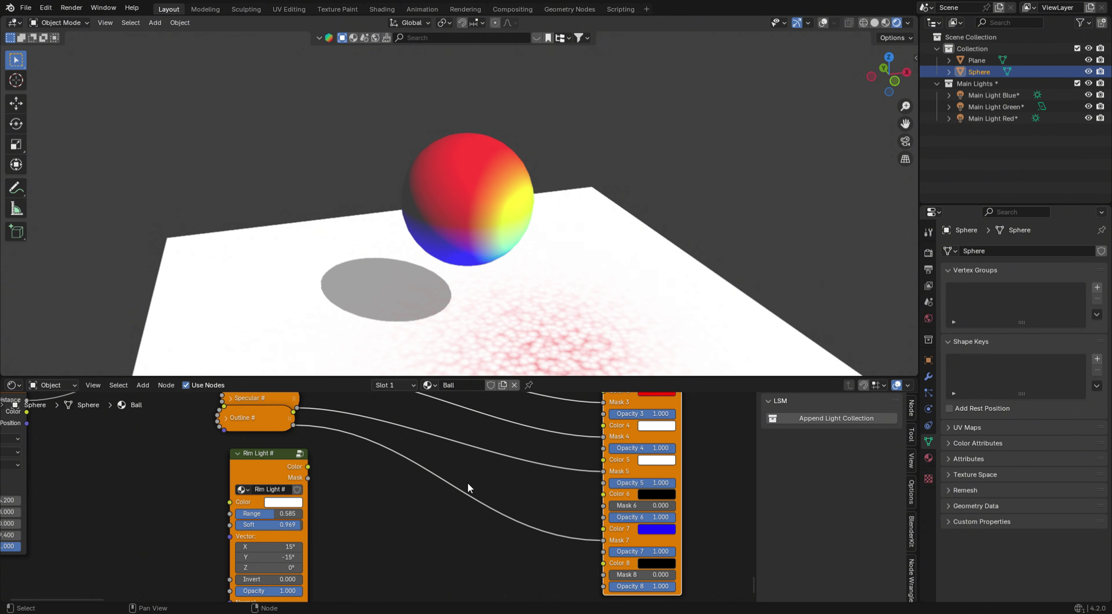
drag(308, 478, 602, 506)
drag(665, 530, 653, 497)
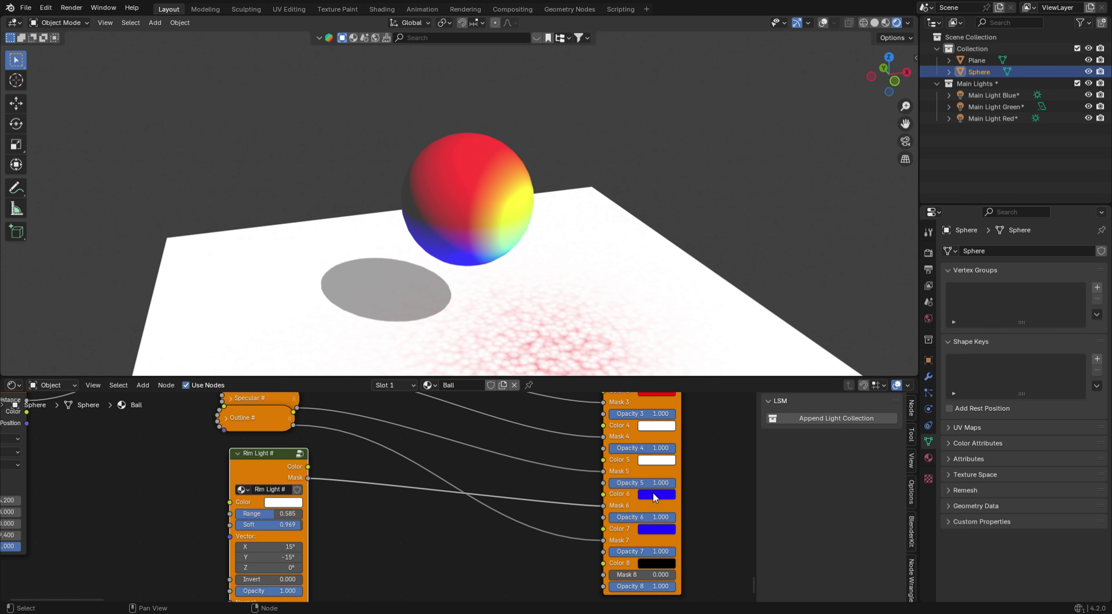
Darken Color 7, the outline color, to black.
click(652, 529)
drag(745, 375, 743, 398)
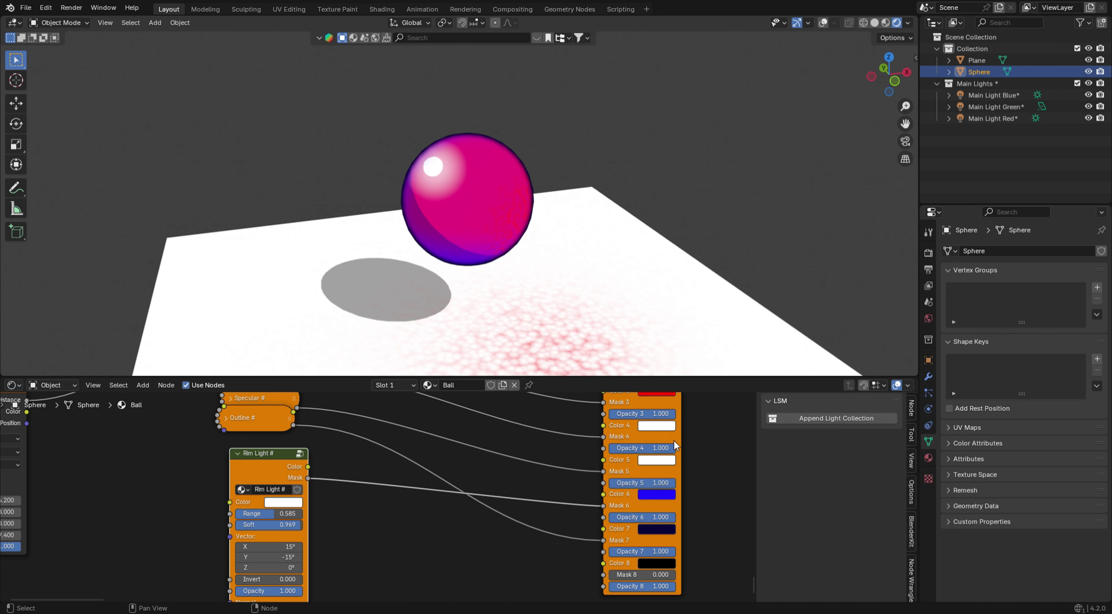
click(661, 534)
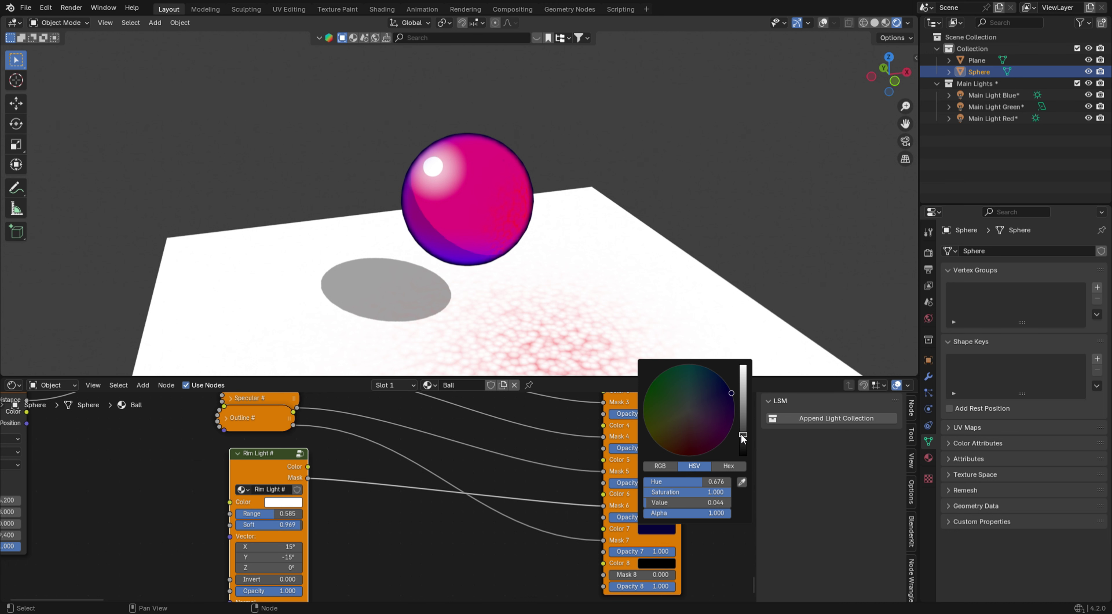
drag(743, 434, 743, 454)
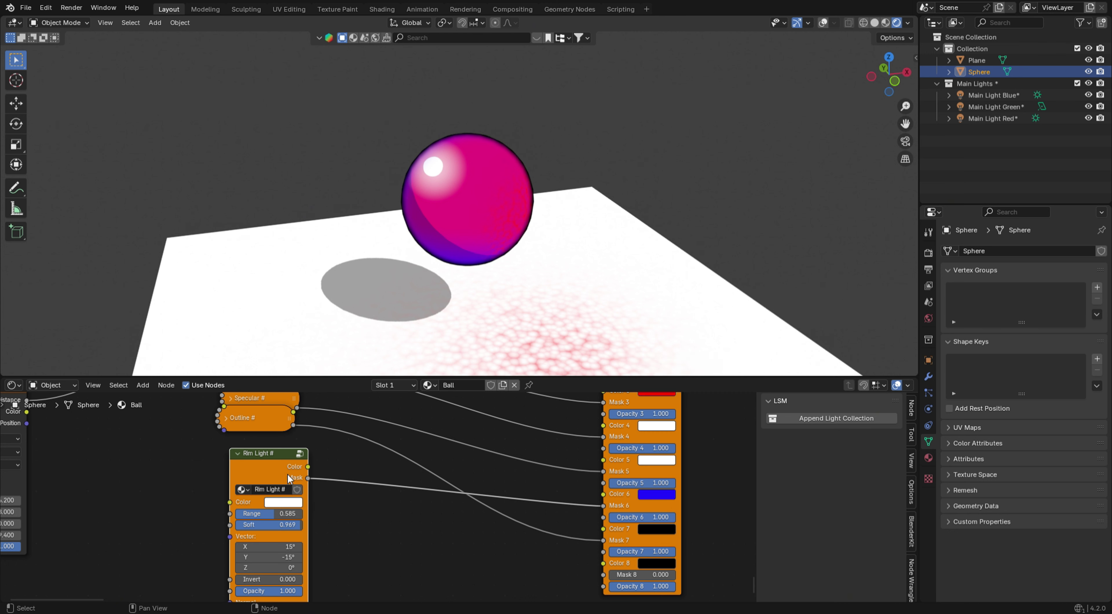
Align the Rim Light node under the Outline node, and set its Range to about 0.7 and Soft to about 0.29.
drag(288, 478, 270, 470)
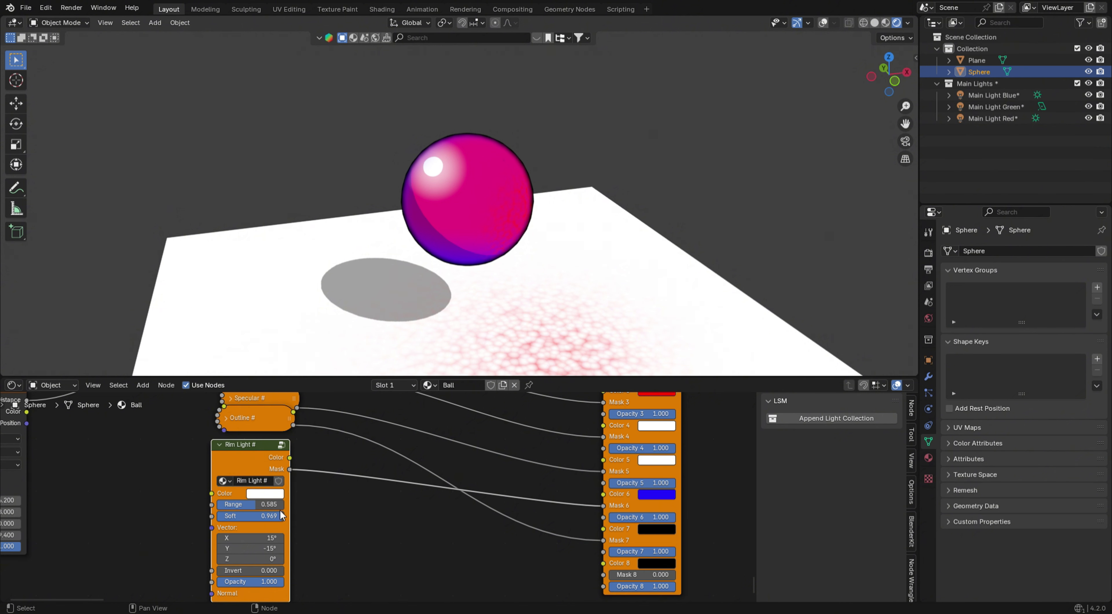
drag(273, 517, 241, 516)
mouse_move(258, 515)
mouse_down()
mouse_move(232, 515)
mouse_move(256, 503)
mouse_move(239, 504)
mouse_move(248, 519)
mouse_move(286, 519)
mouse_move(252, 506)
mouse_move(261, 507)
mouse_up()
middle_drag(380, 259, 395, 242)
scroll(165, 441, down, 3)
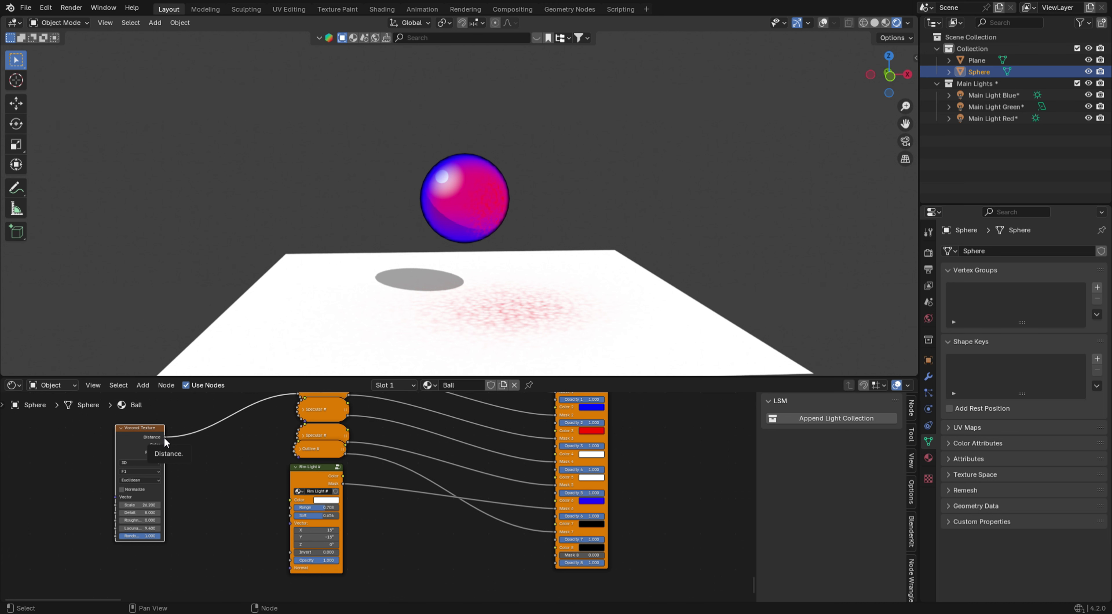
Try driving the Rim Light node's Opacity with the Voronoi Texture's Distance, check the sphere, and cut that link.
drag(164, 441, 290, 561)
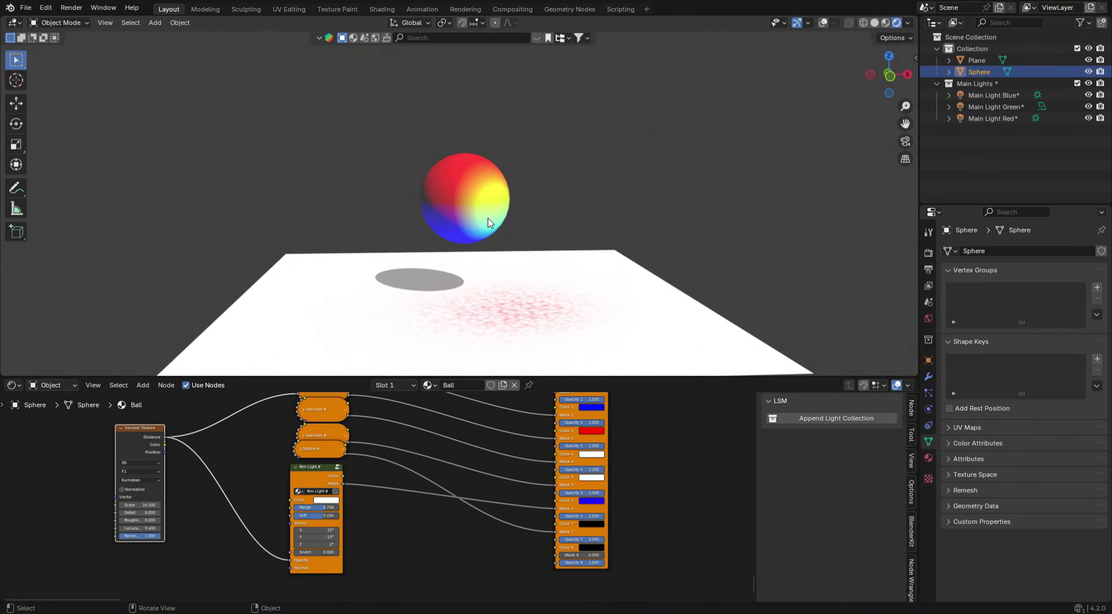
scroll(347, 503, up, 1)
mouse_move(401, 155)
middle_down()
mouse_move(490, 179)
mouse_move(416, 152)
mouse_move(425, 177)
mouse_move(408, 161)
middle_up()
ctrl+right_drag(230, 475, 252, 492)
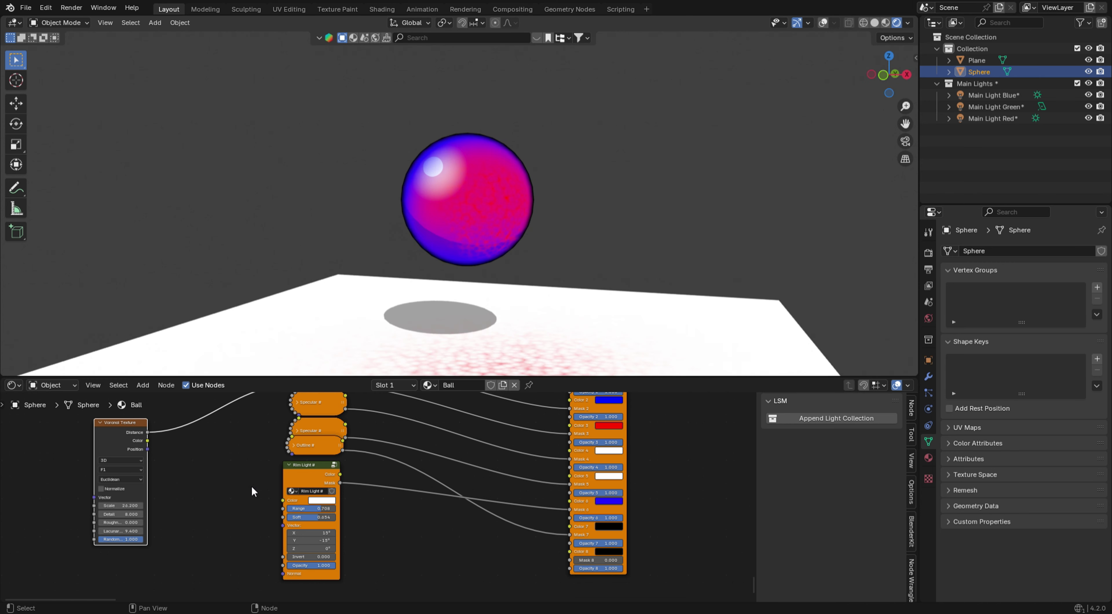
Widen the L.S.M.002 node so that its input labels have more room.
scroll(388, 391, down, 3)
middle_drag(388, 391, 395, 533)
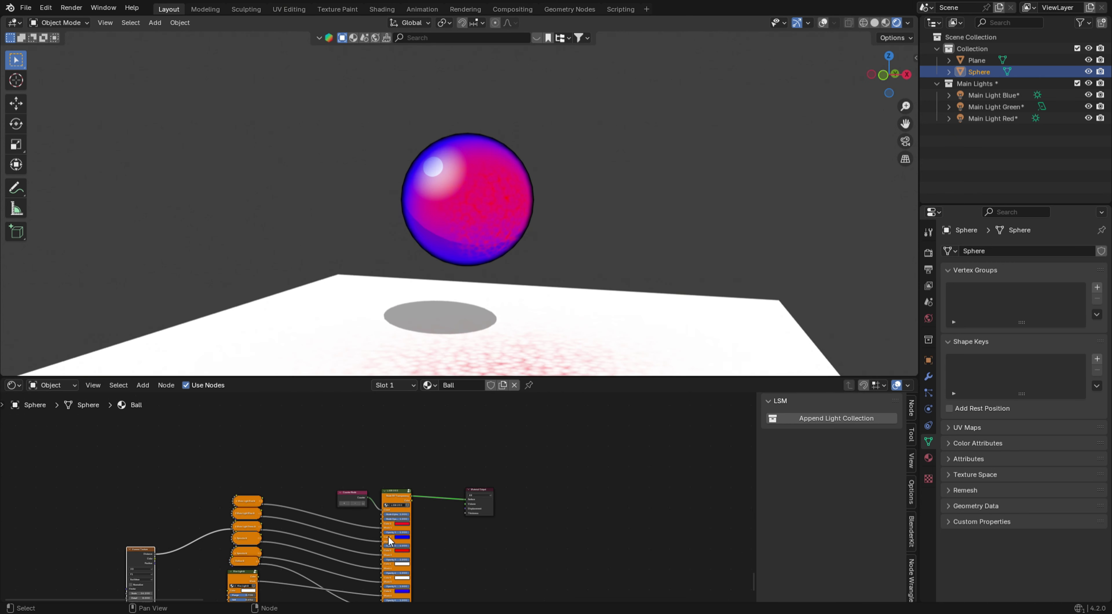
scroll(395, 534, up, 3)
scroll(395, 534, up, 2)
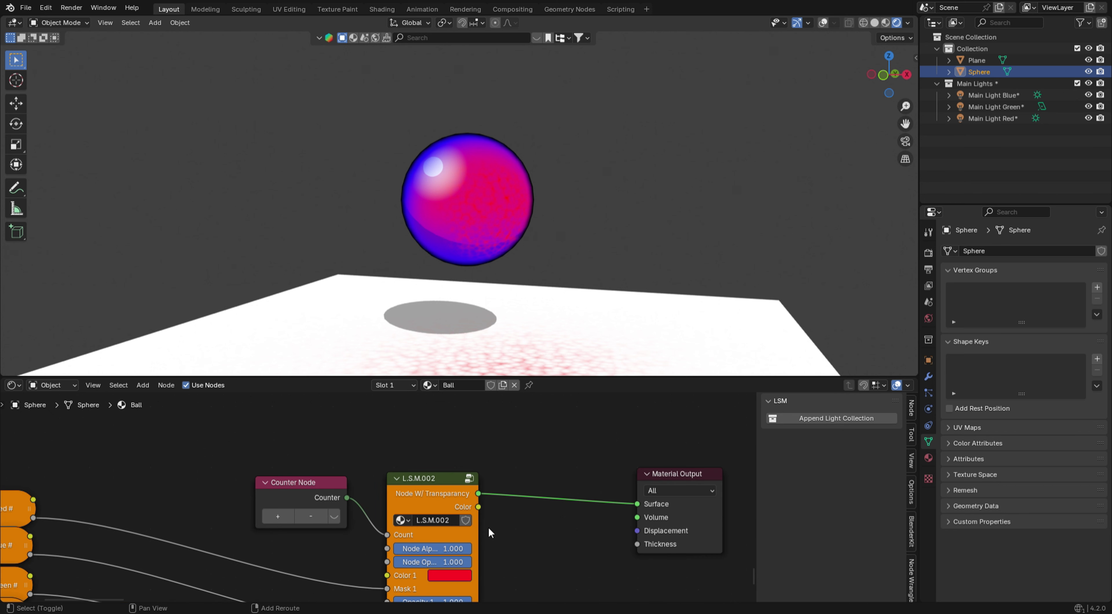
middle_drag(490, 533, 460, 493)
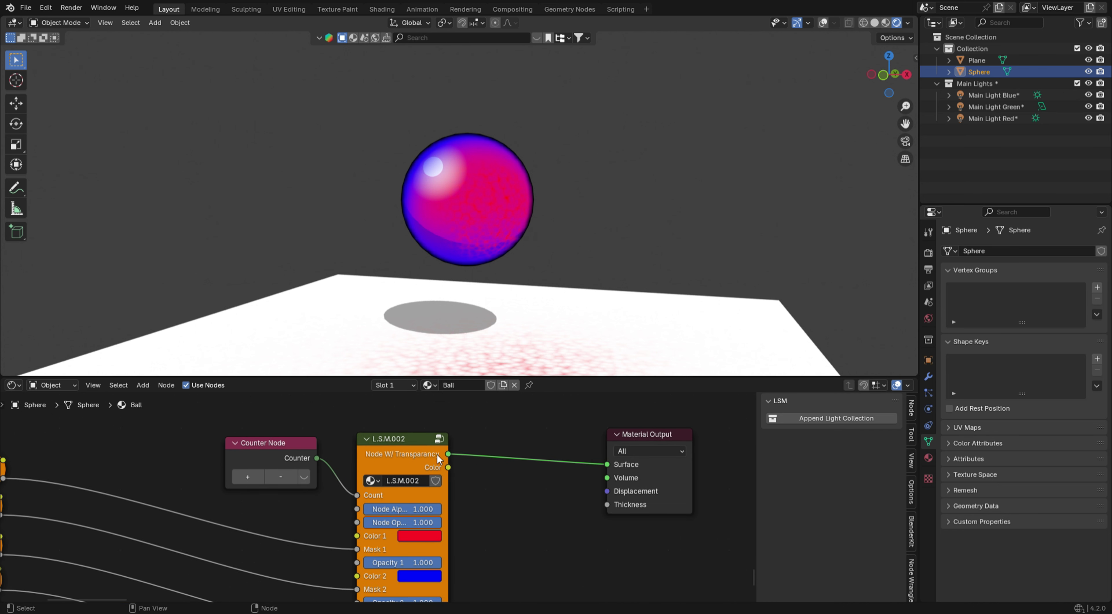
scroll(466, 486, down, 2)
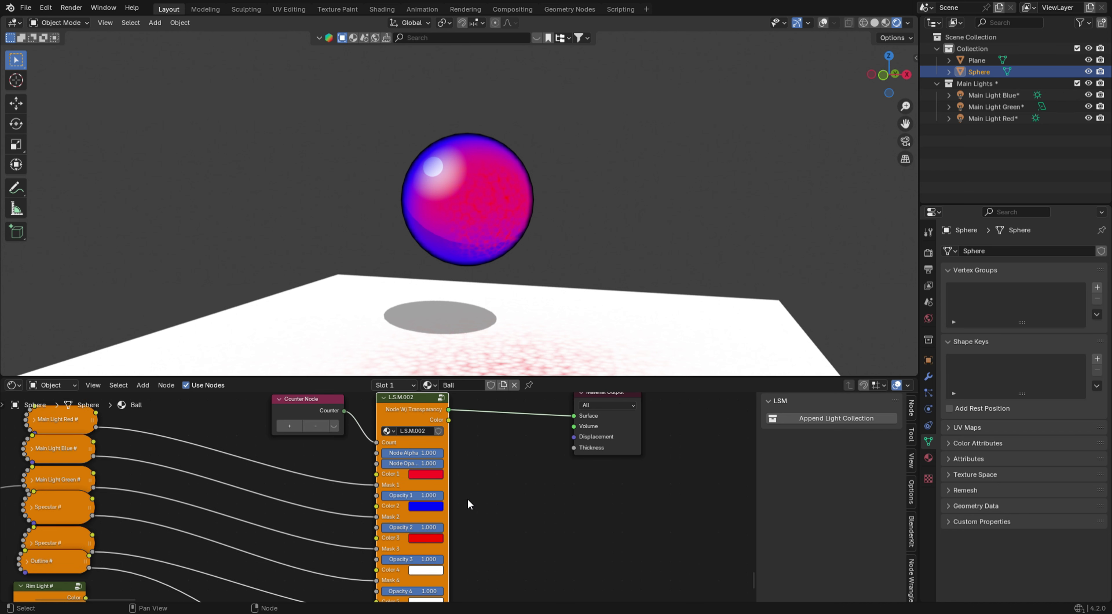
middle_drag(441, 458, 468, 423)
drag(481, 424, 543, 434)
Connect the Outline node's Mask to the Node Alpha input of L.S.M.002 and inspect the sphere.
scroll(437, 433, down, 3)
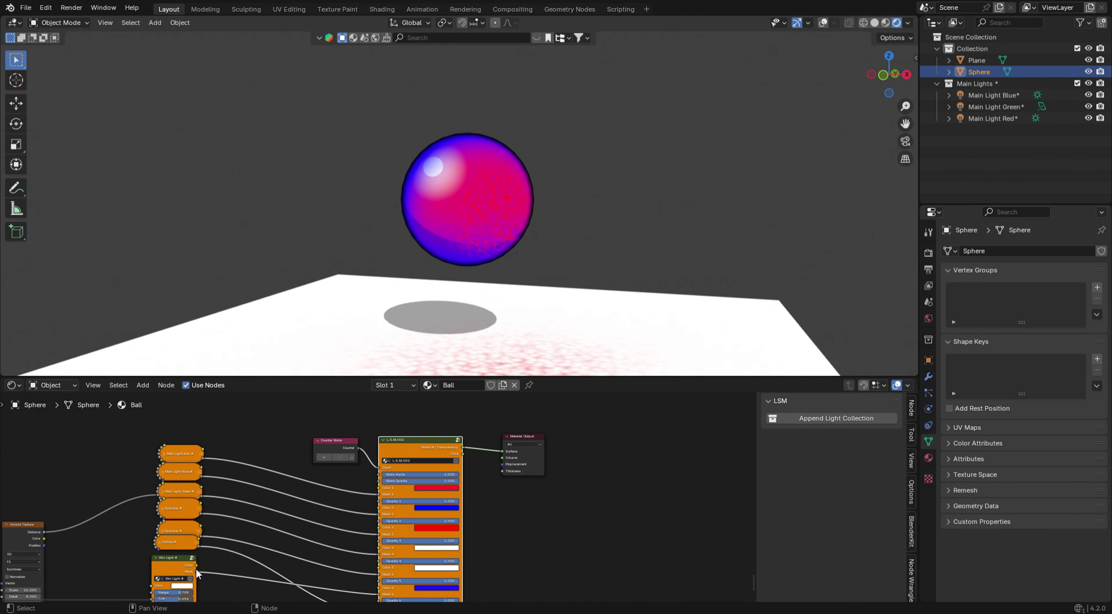
middle_drag(215, 569, 216, 498)
scroll(218, 485, up, 2)
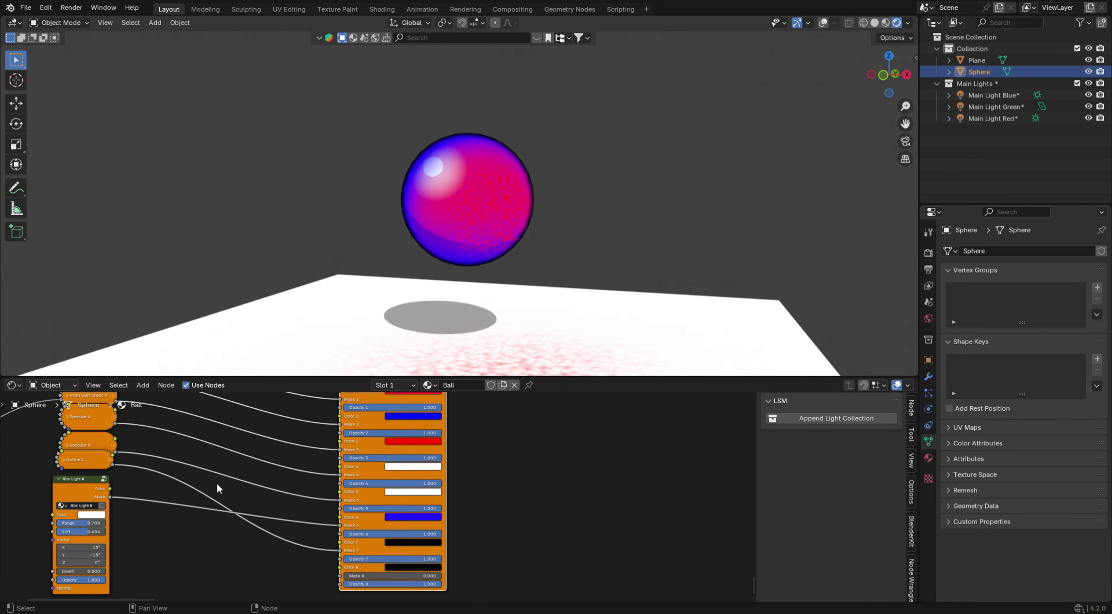
shift+scroll(208, 535, up, 2)
drag(132, 494, 359, 526)
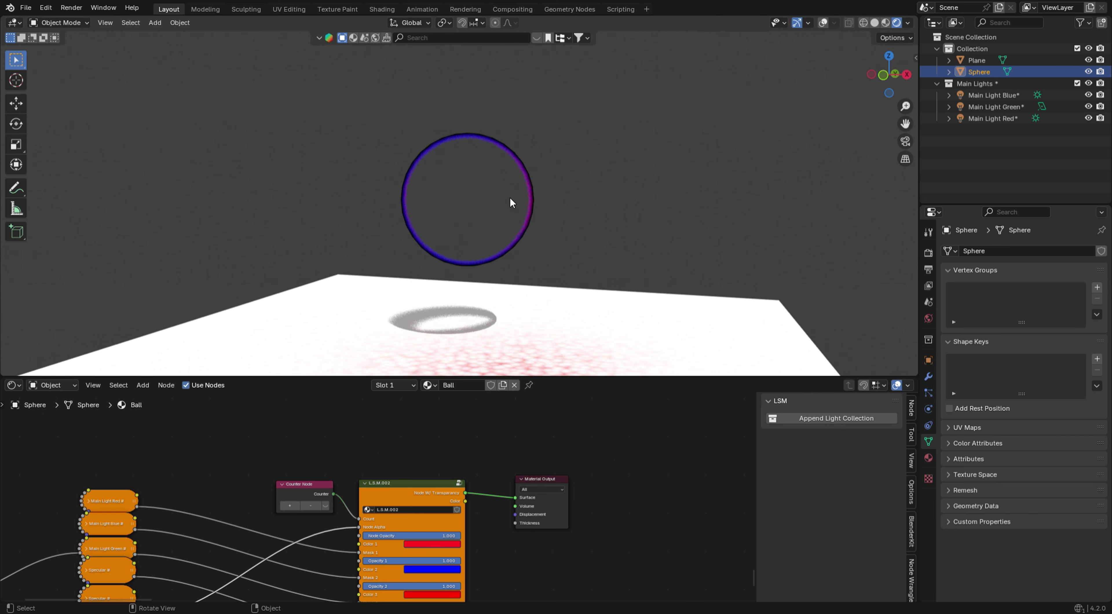
mouse_move(511, 198)
middle_down()
mouse_move(527, 226)
mouse_move(452, 236)
mouse_move(446, 173)
mouse_move(454, 190)
middle_up()
scroll(456, 190, up, 2)
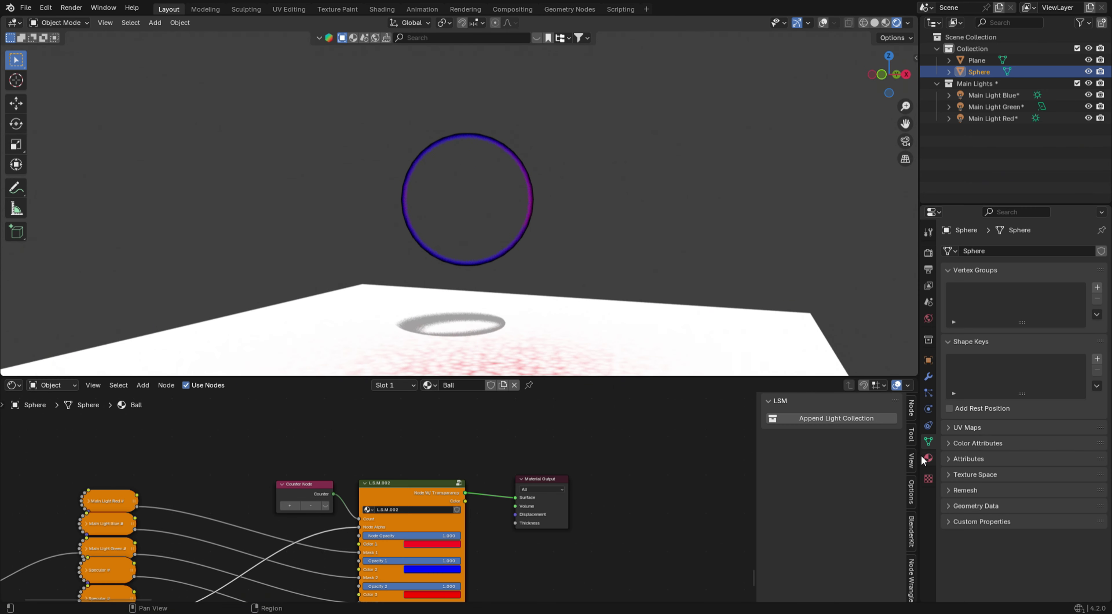
Set the Ball material's Render Method to Blended in its surface settings.
click(928, 458)
scroll(1001, 367, down, 5)
scroll(994, 380, down, 10)
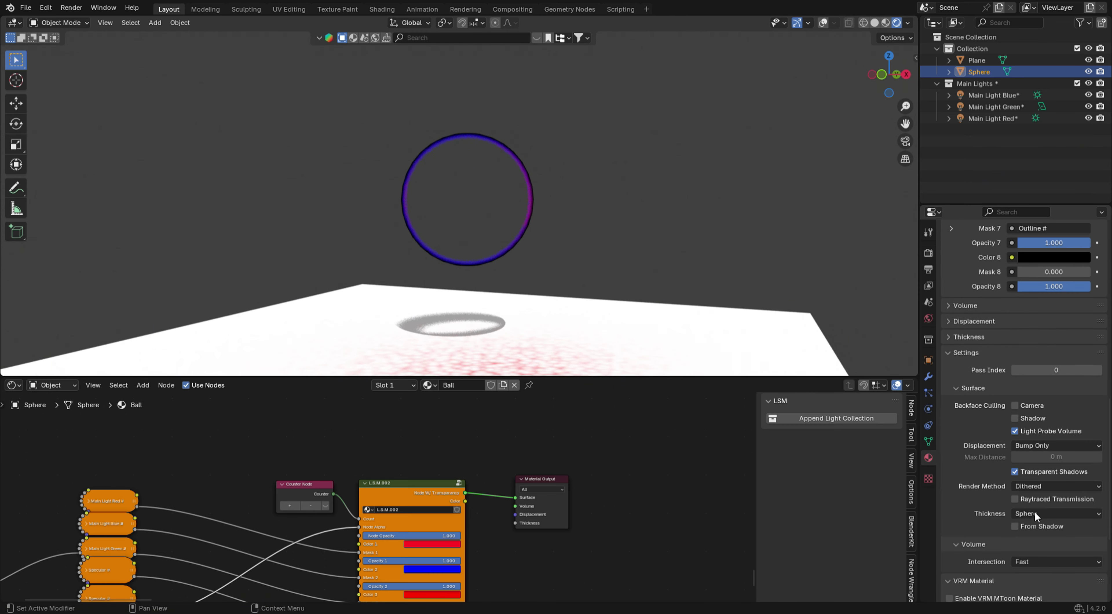
click(1021, 486)
click(1026, 508)
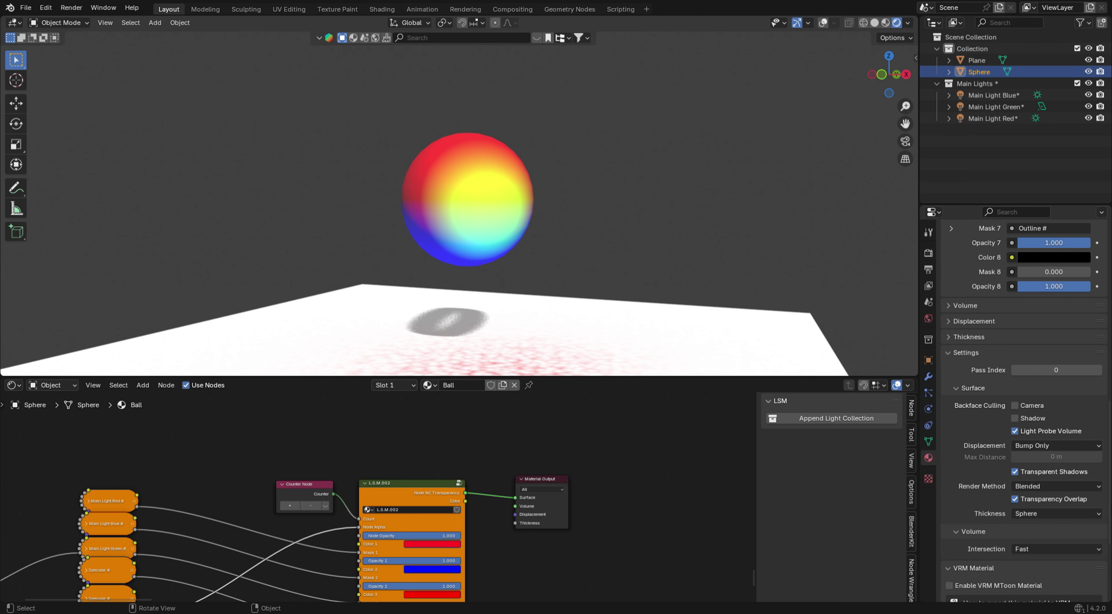
Turn off Transparency Overlap for the Ball material and check the sphere against the plane.
middle_drag(505, 245, 477, 274)
click(1015, 500)
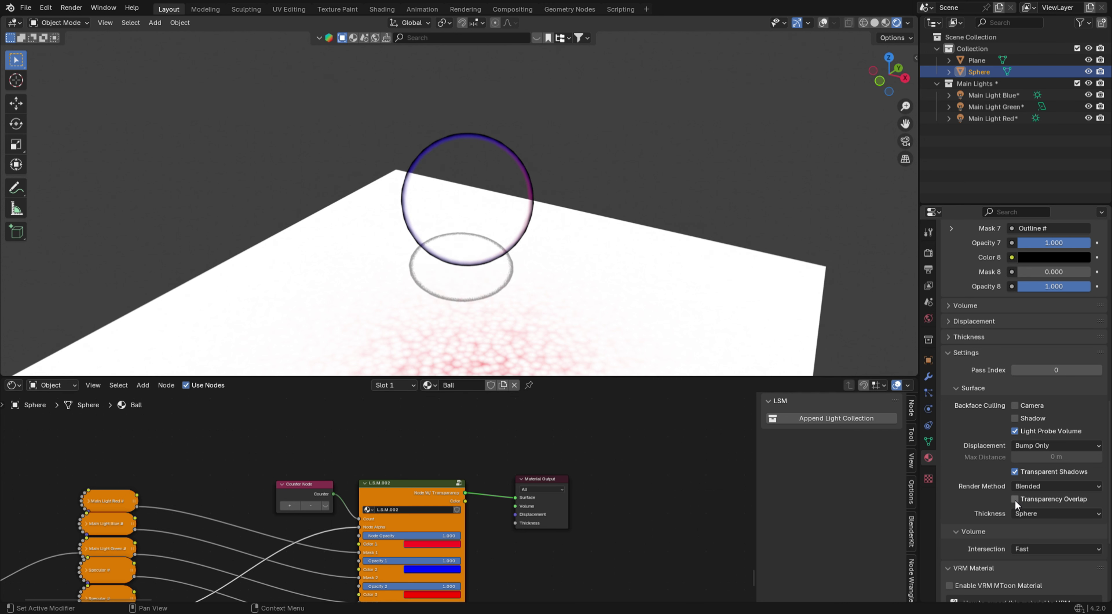
click(1016, 499)
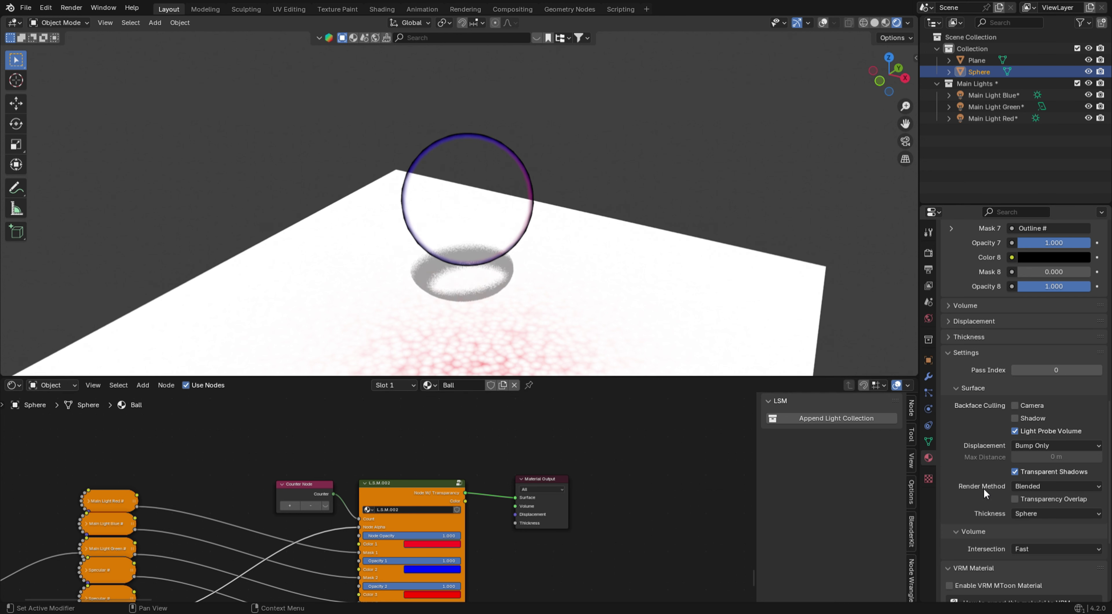
click(1015, 499)
scroll(538, 226, down, 2)
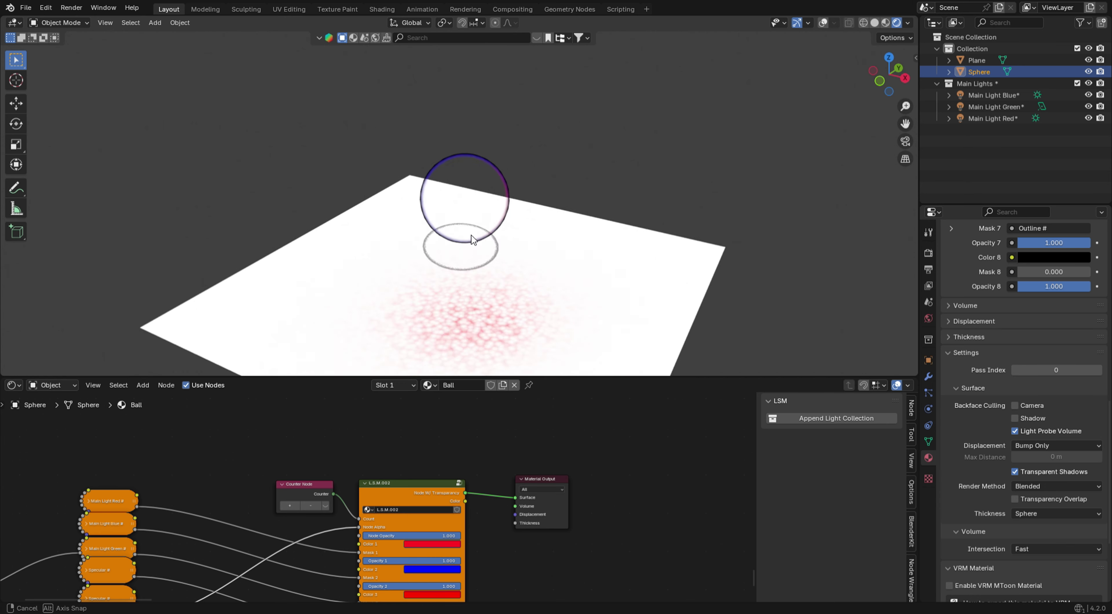
middle_drag(471, 234, 449, 198)
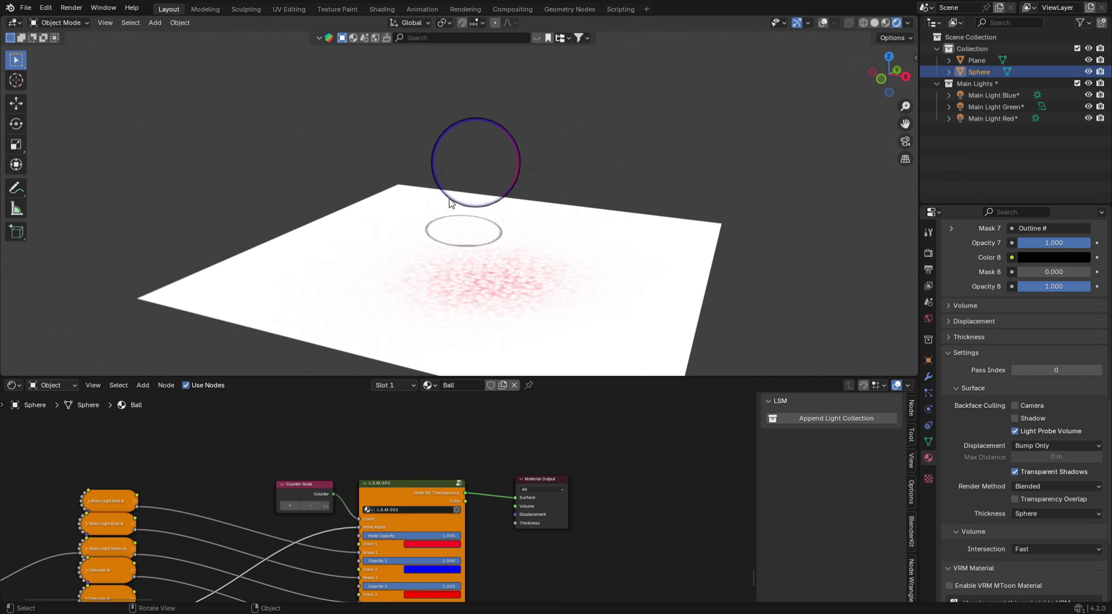
Expand the Outline node, place it beside the Voronoi Texture, and set its Range and Softness to 1.000.
middle_drag(418, 575, 487, 488)
scroll(468, 503, up, 1)
scroll(367, 532, down, 5)
shift+middle_drag(331, 560, 426, 509)
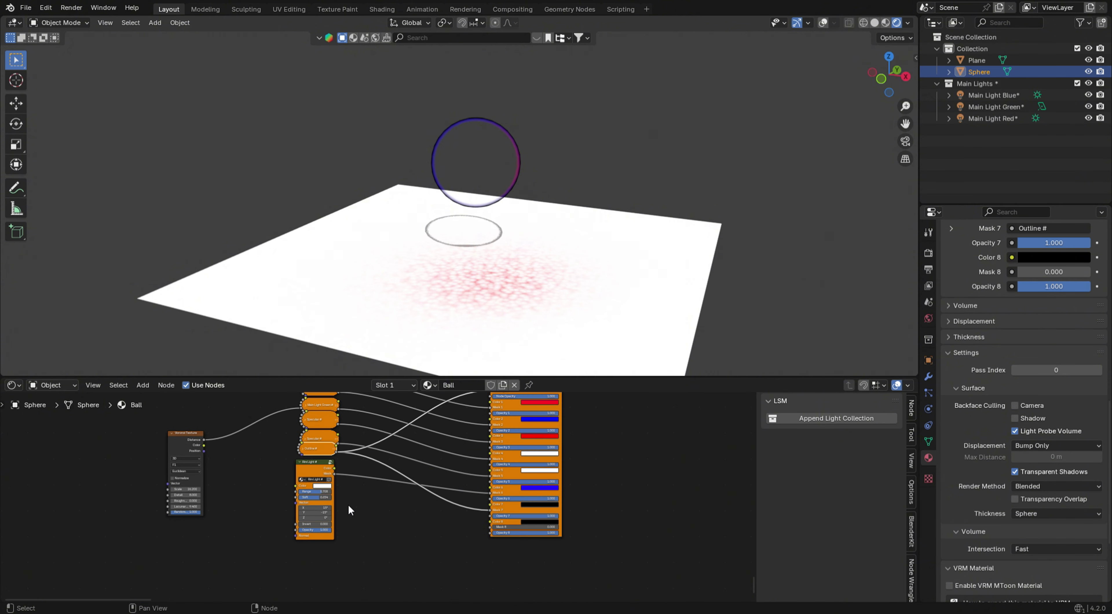
scroll(348, 480, up, 5)
middle_drag(322, 446, 338, 512)
click(321, 511)
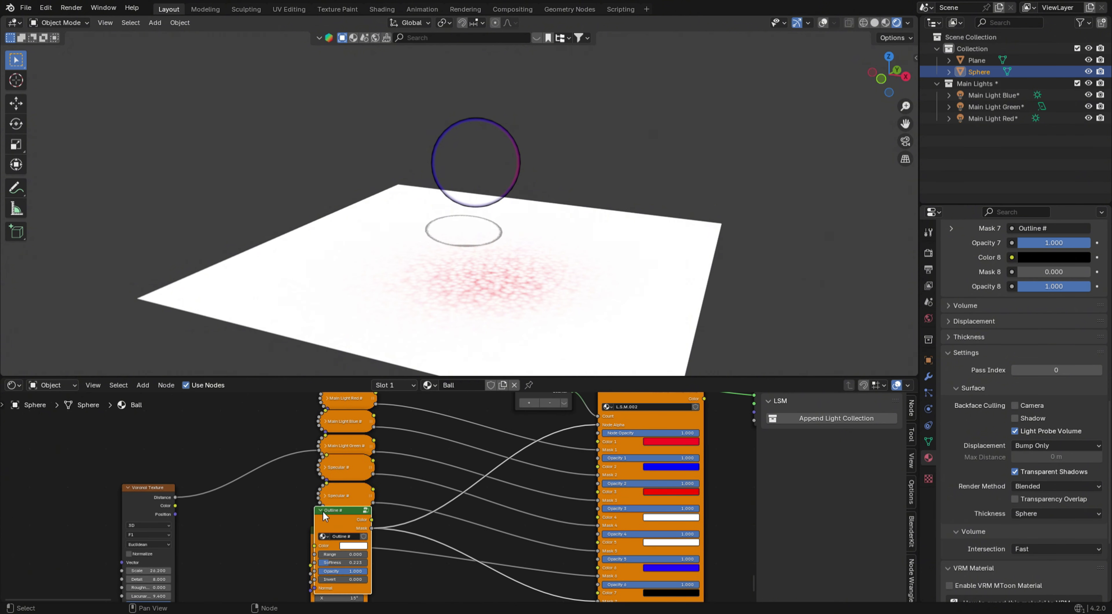
drag(354, 532, 239, 543)
scroll(240, 539, up, 1)
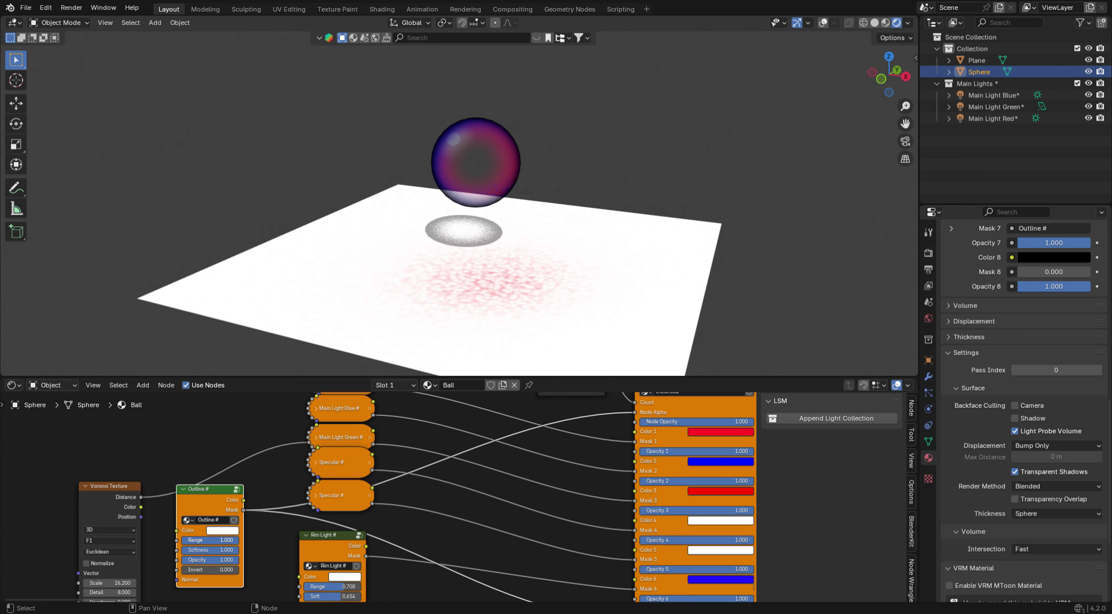
middle_drag(459, 215, 546, 177)
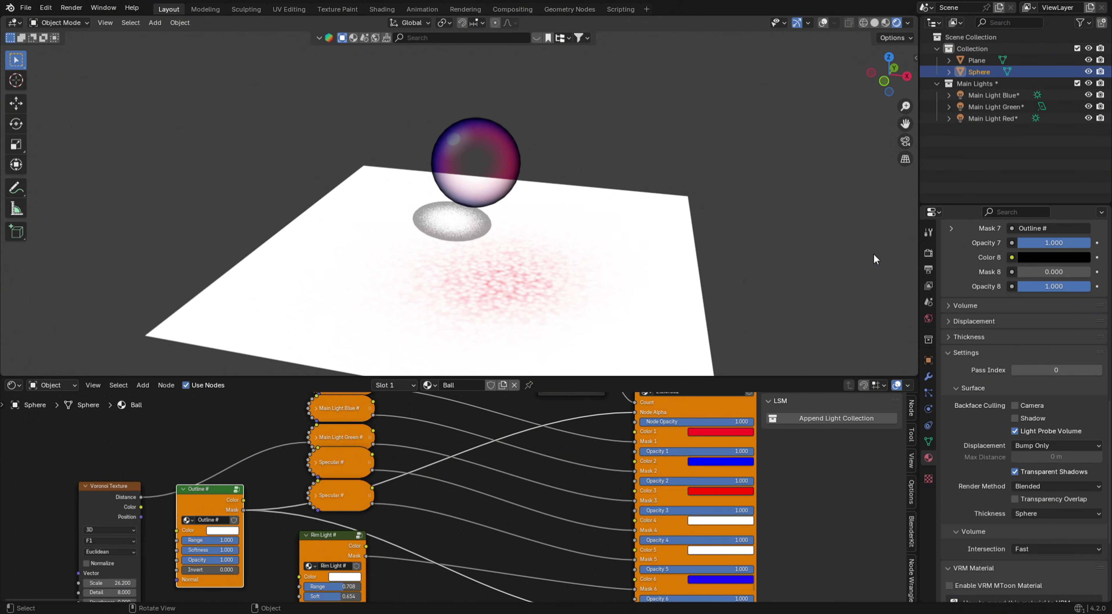
Turn Transparency Overlap on to compare the sphere's look against the plane, and turn it off again.
click(1015, 499)
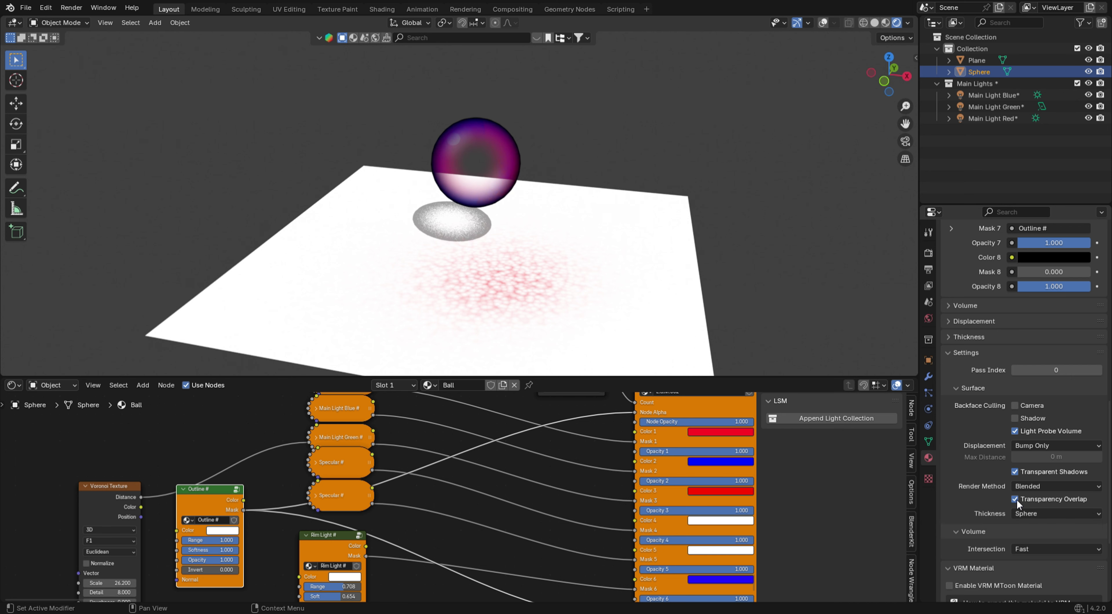
middle_drag(610, 250, 498, 197)
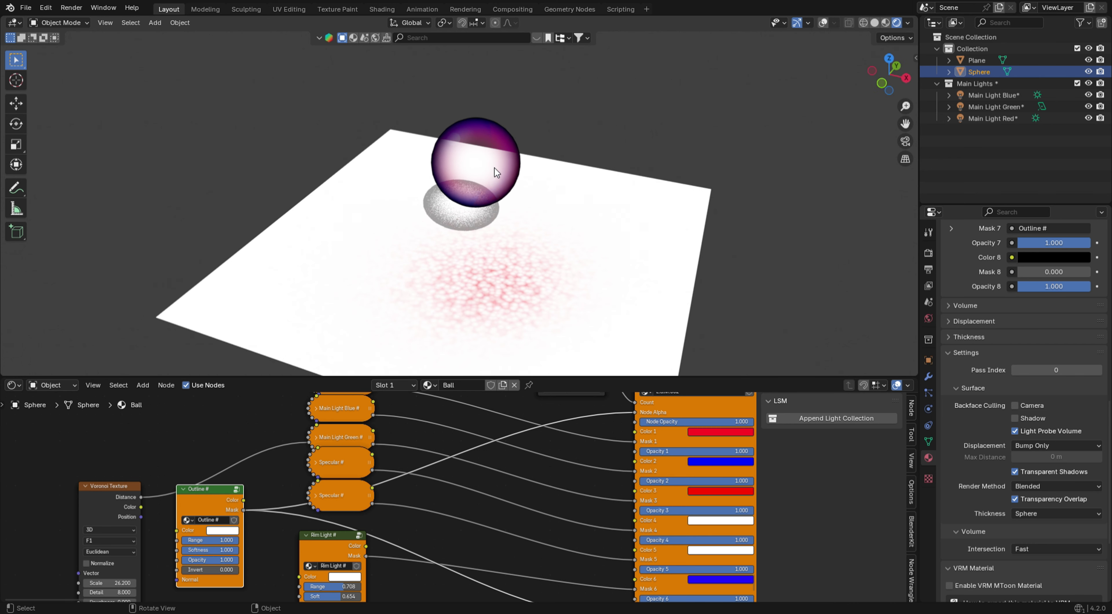
click(1015, 499)
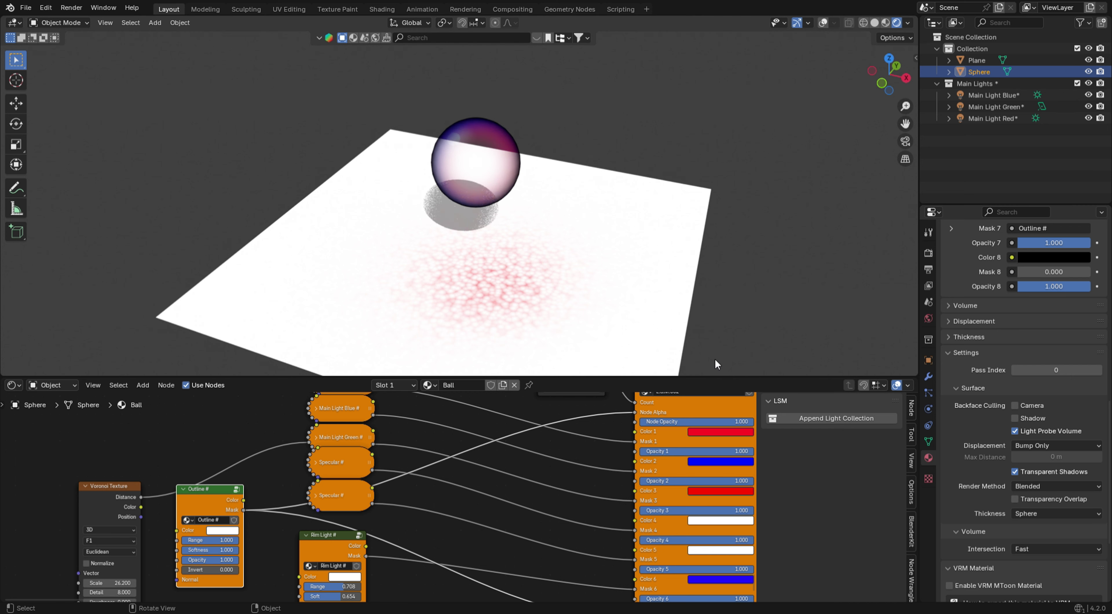
middle_drag(539, 242, 604, 238)
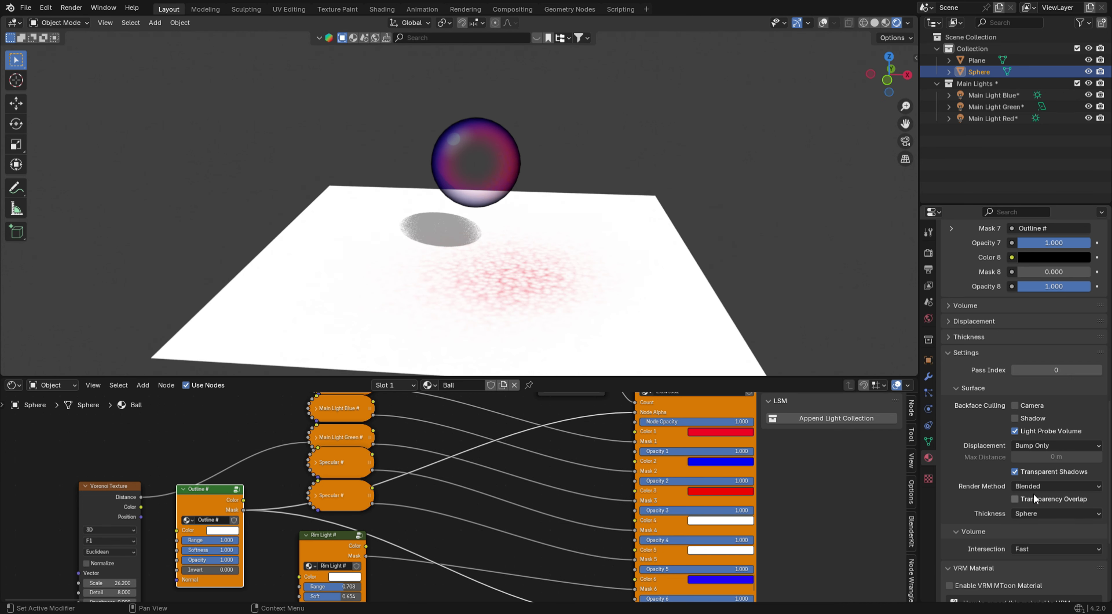
Compare the sphere's shadow on the plane with Transparent Shadows on and off, and leave the option off.
click(1015, 473)
middle_drag(461, 172, 436, 195)
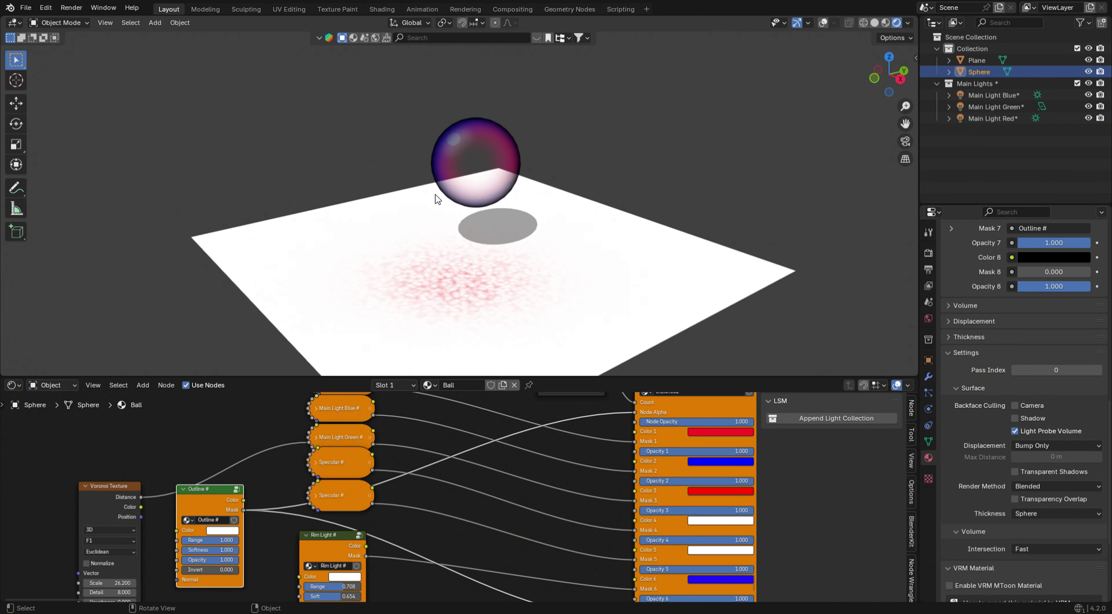
click(1019, 471)
scroll(487, 229, up, 5)
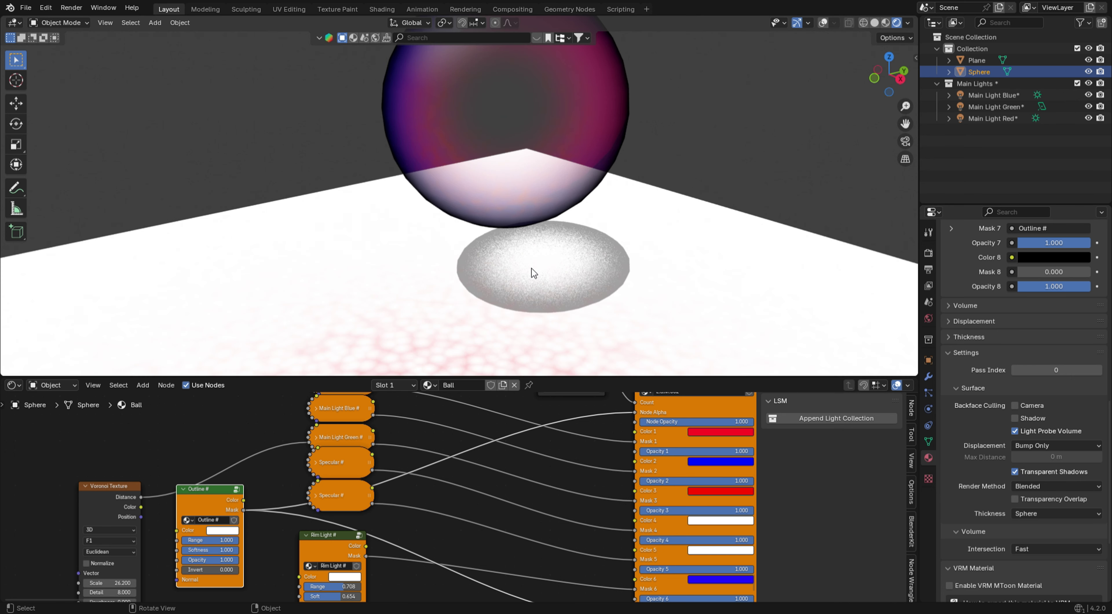
scroll(490, 209, down, 5)
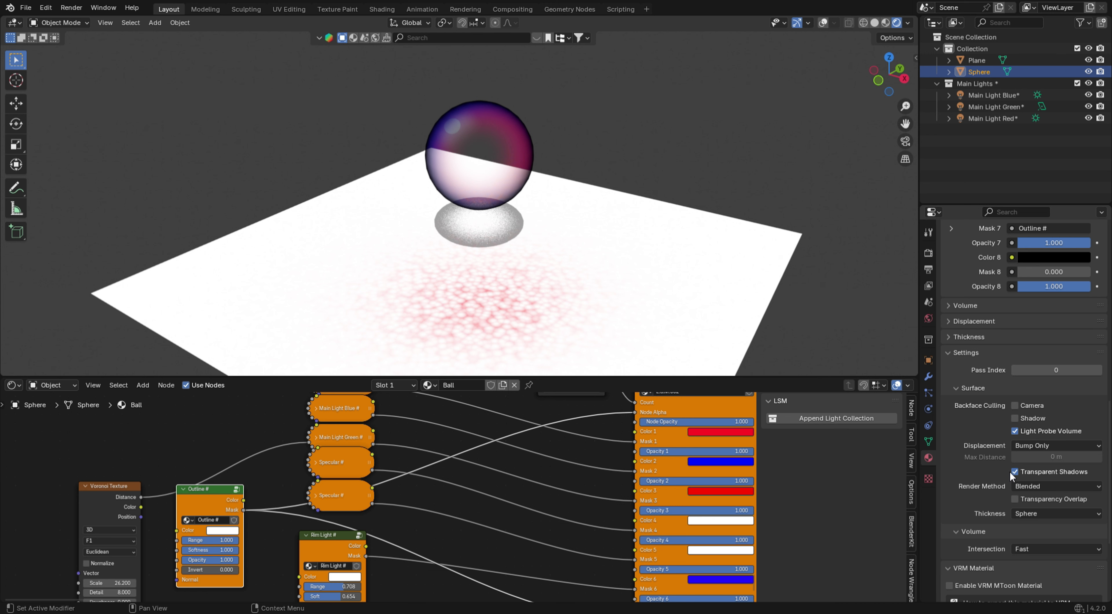
click(1023, 472)
middle_drag(414, 177, 466, 172)
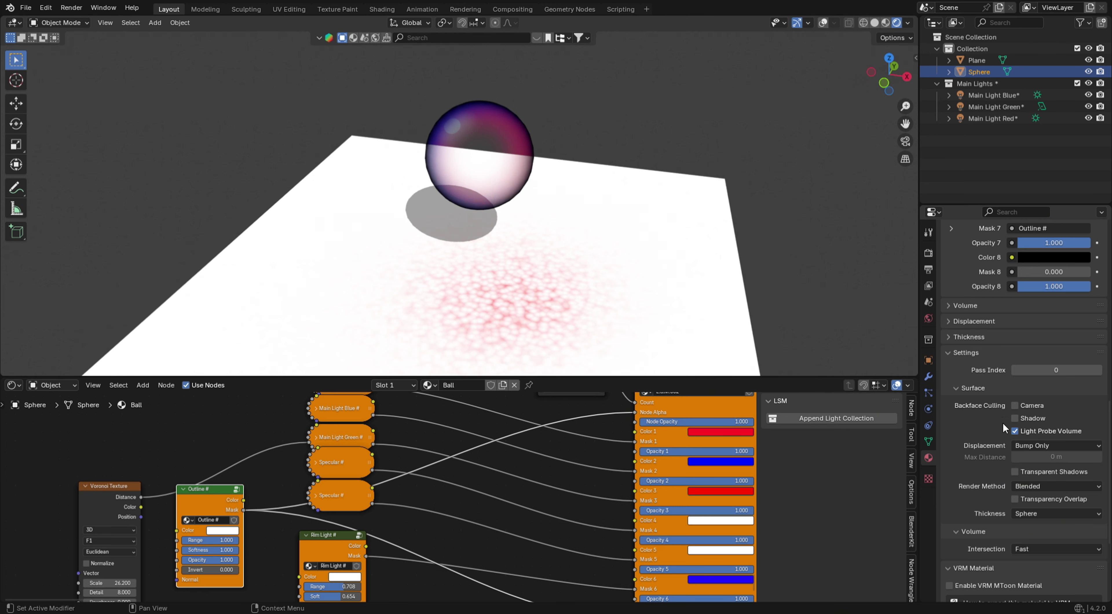
click(1015, 471)
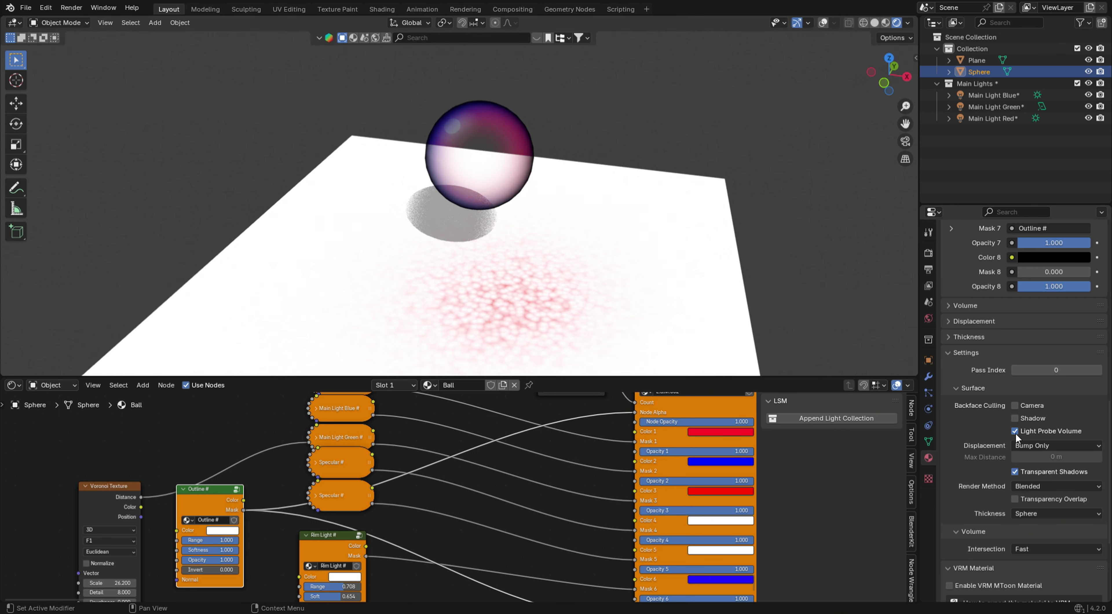
middle_drag(444, 234, 540, 246)
click(1015, 471)
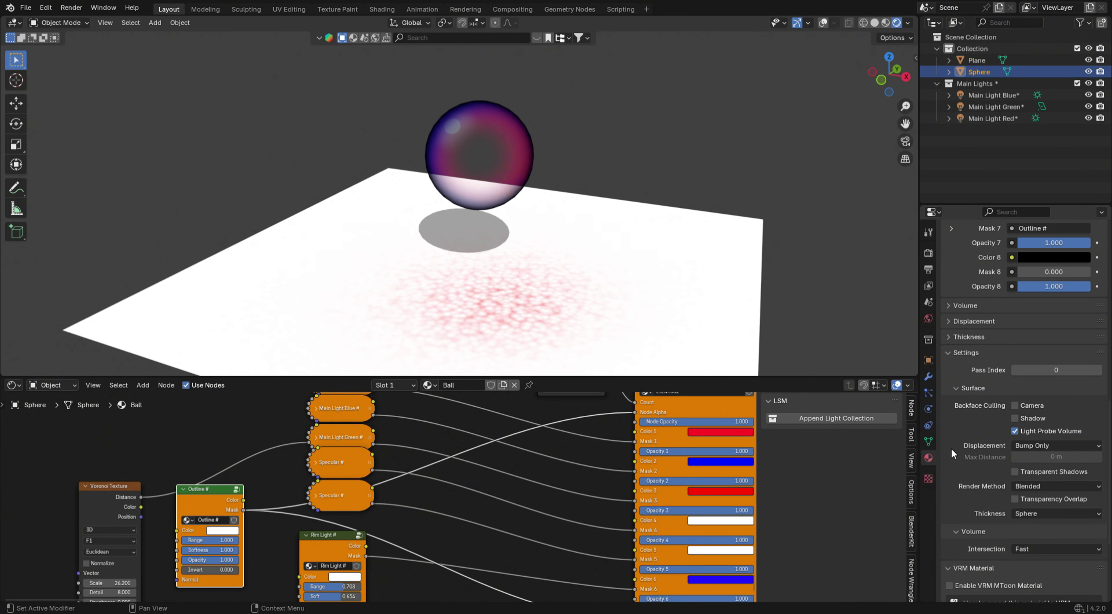
middle_drag(473, 183, 488, 136)
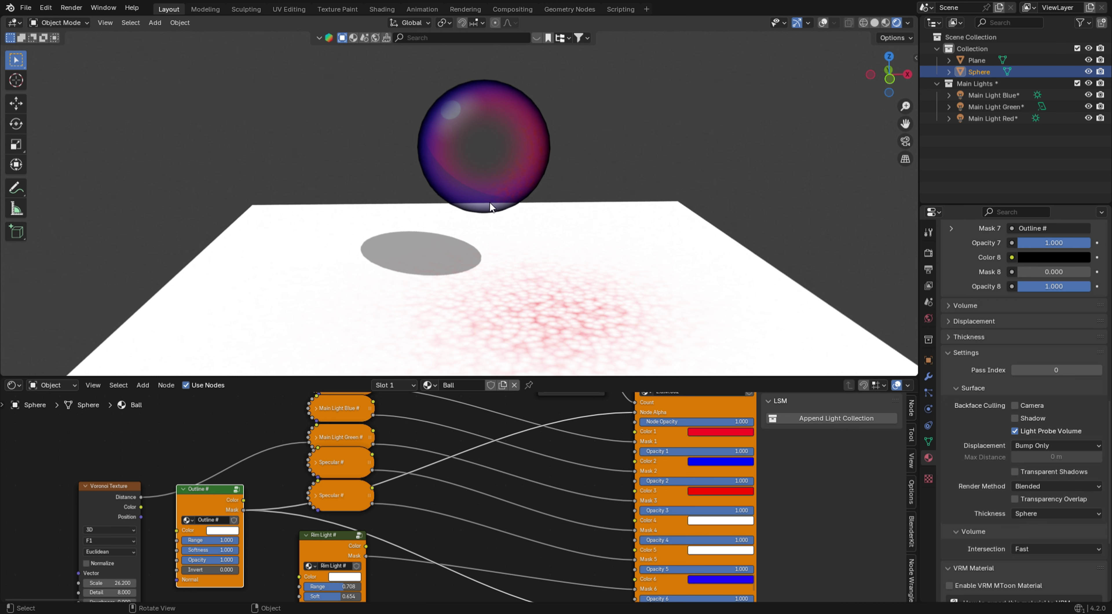
Collapse the Rim Light node under the Specular nodes and view the transparent sphere from several angles.
scroll(383, 498, down, 1)
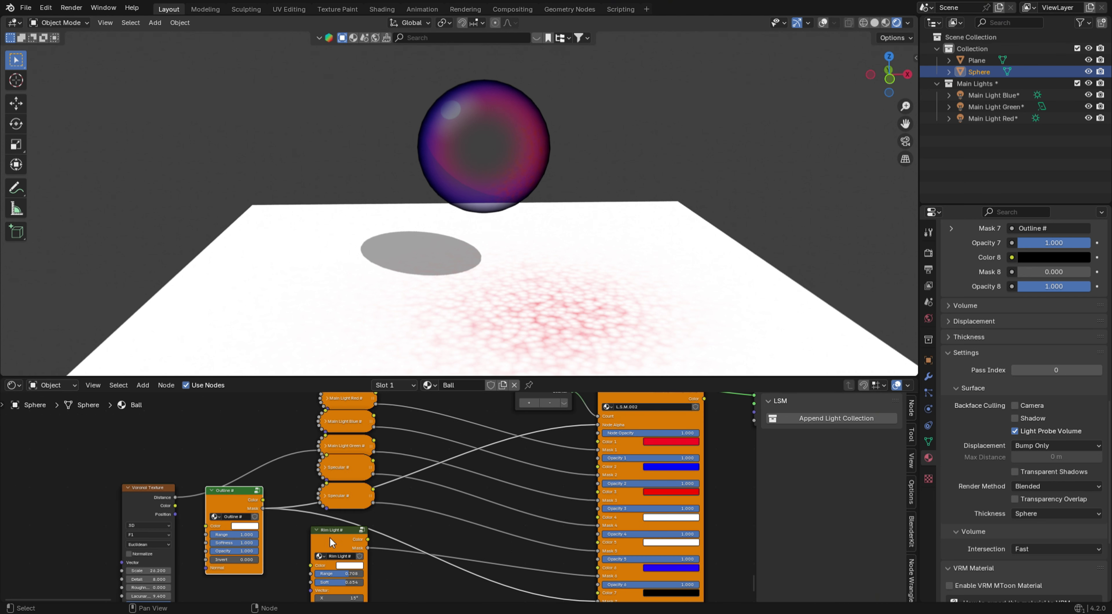
drag(329, 537, 332, 539)
click(320, 531)
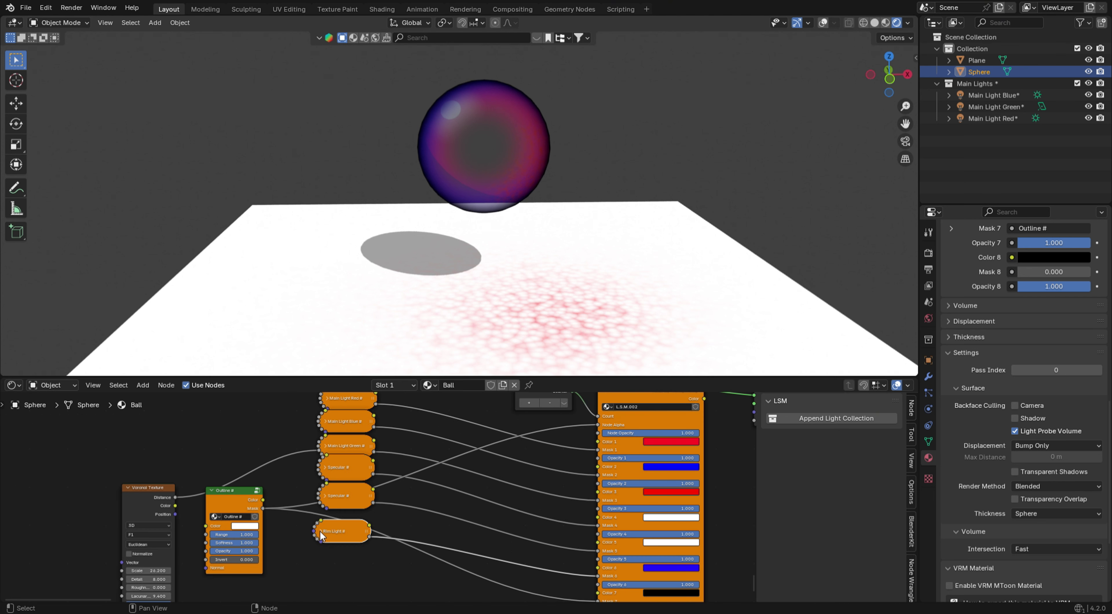
middle_drag(483, 138, 459, 120)
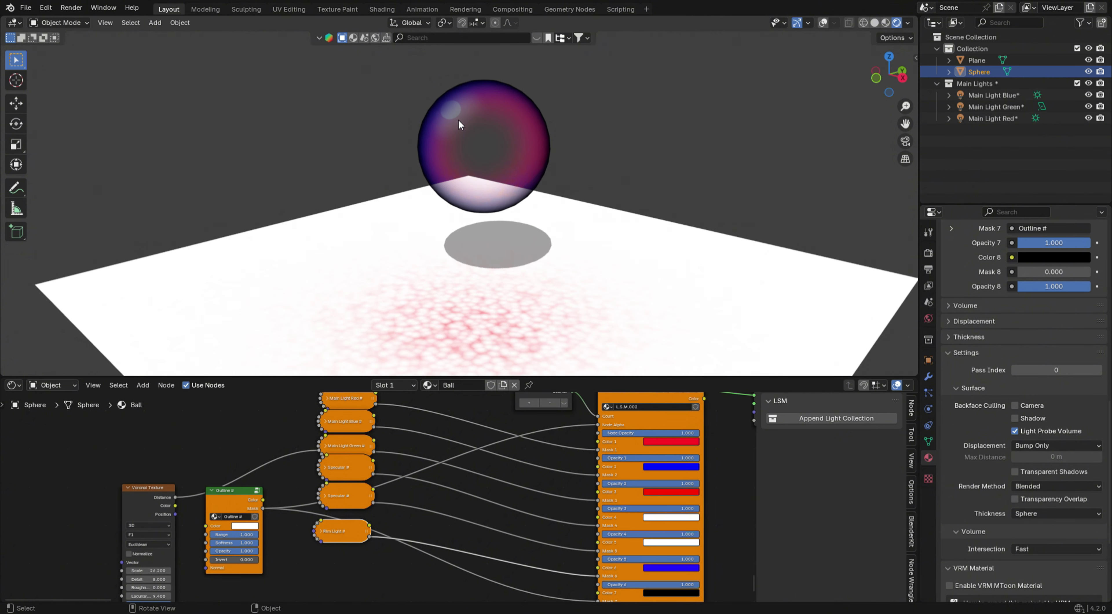
middle_drag(512, 180, 485, 163)
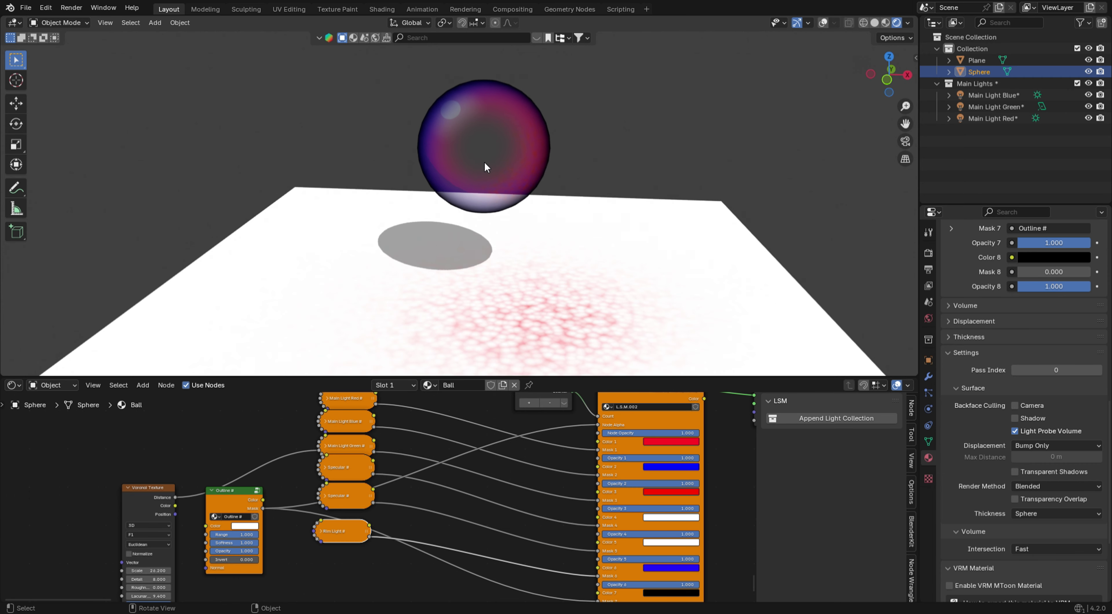
Turn the viewport overlays on and select the ground plane to show its Ground material nodes.
scroll(496, 168, down, 2)
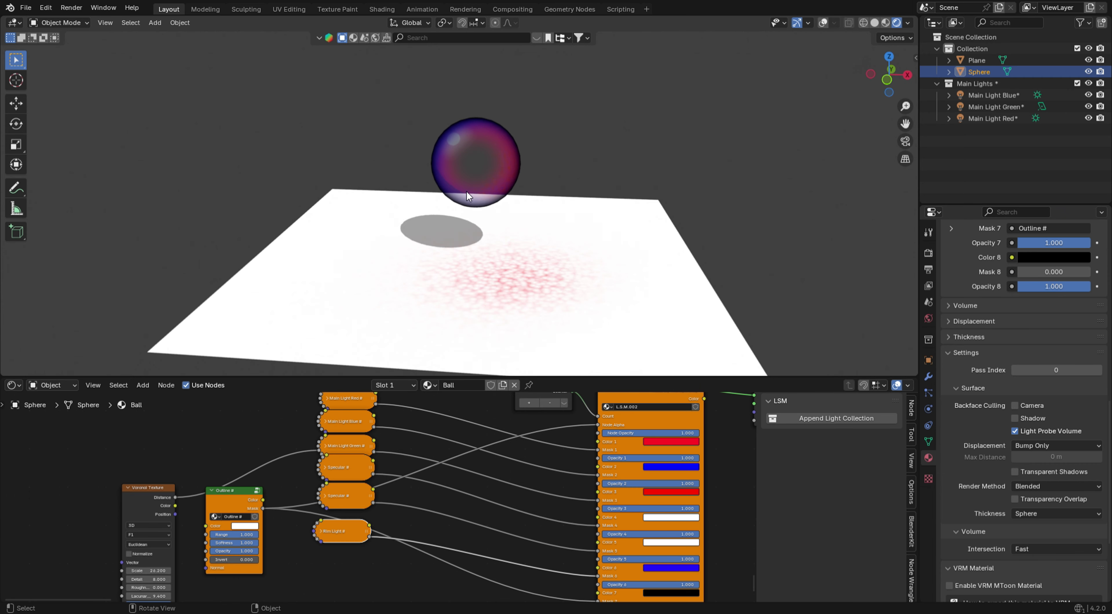
click(827, 24)
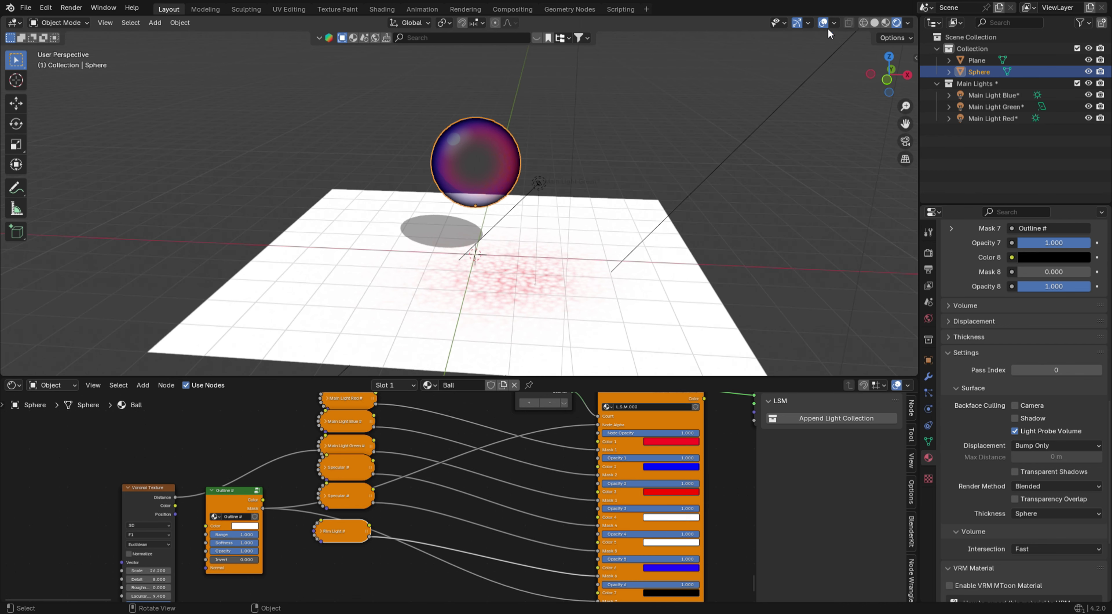
scroll(431, 245, down, 4)
click(454, 221)
scroll(432, 212, up, 2)
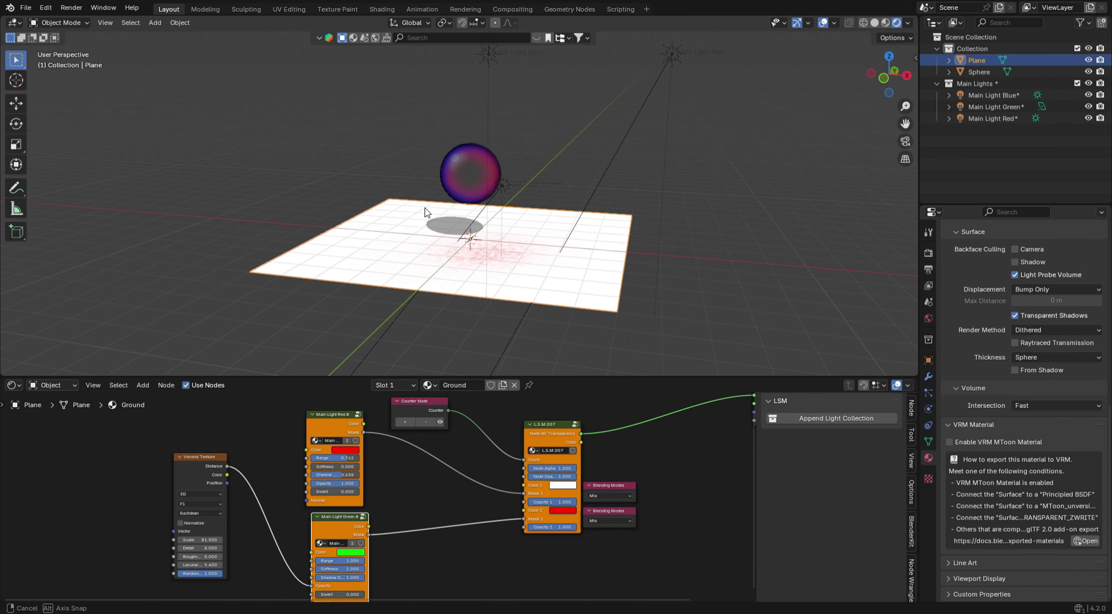
scroll(421, 484, down, 3)
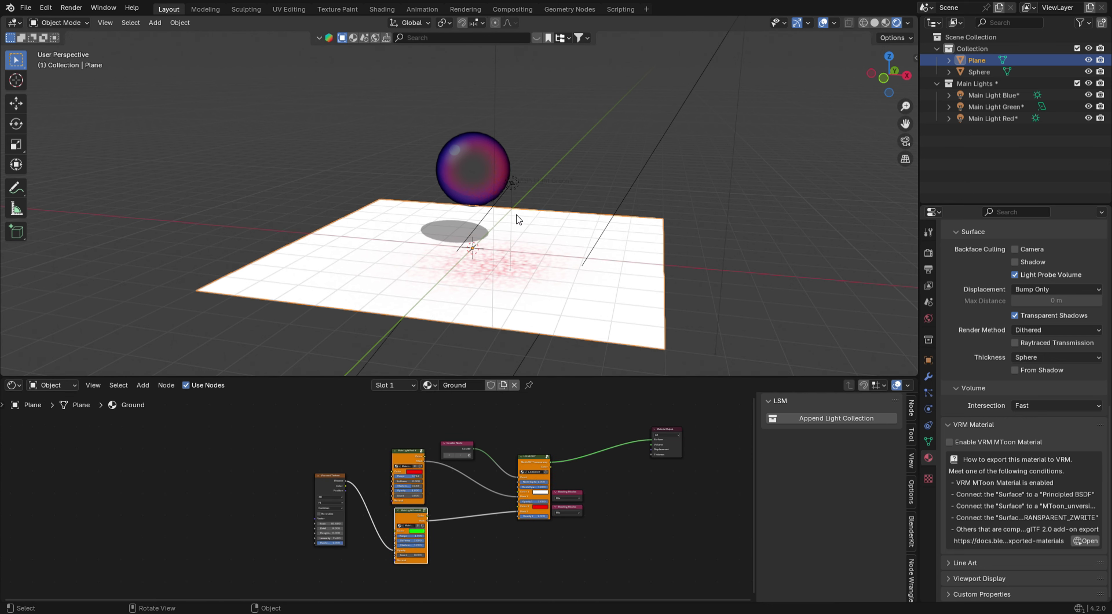
Select the sphere and narrow its L.S.M.002 node to uncover the Blending Modes nodes beside it.
click(480, 171)
scroll(491, 536, up, 4)
middle_drag(489, 504, 424, 540)
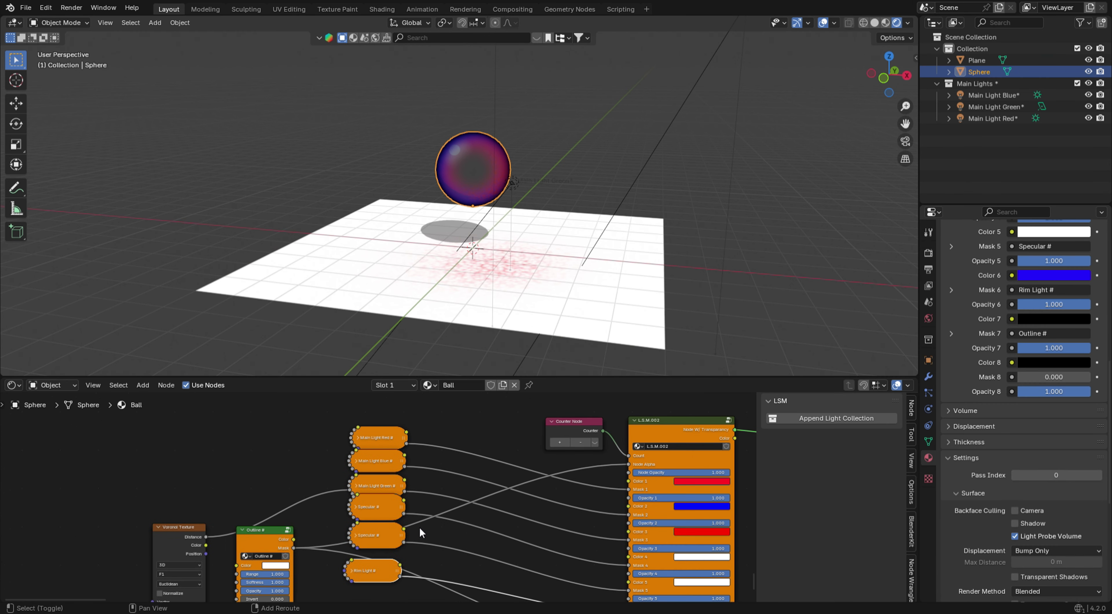
scroll(418, 512, up, 4)
scroll(471, 491, down, 4)
middle_drag(596, 445, 384, 426)
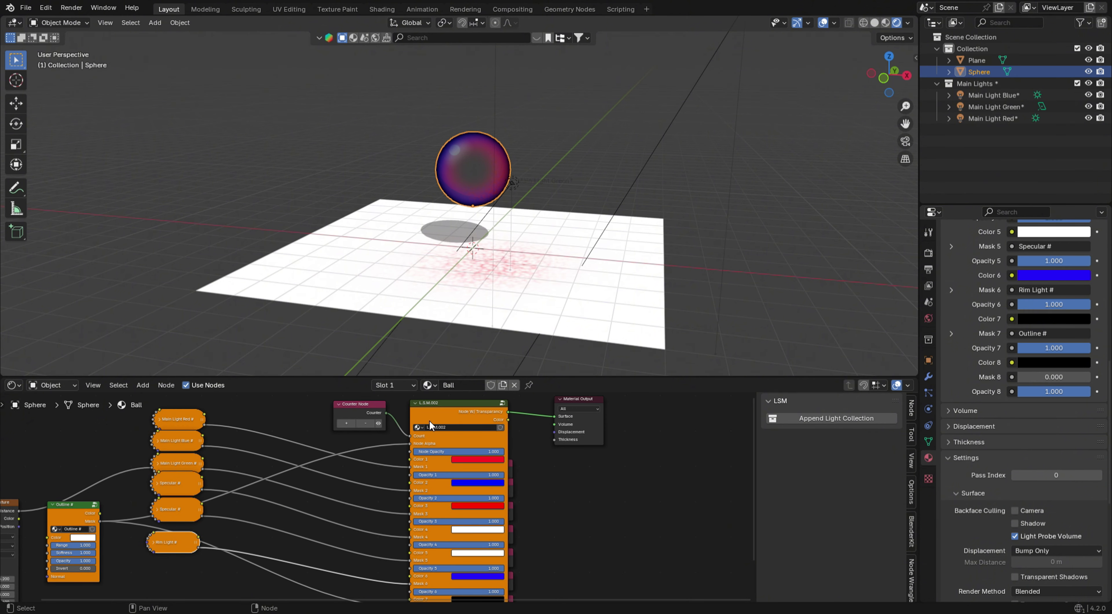
drag(459, 414, 456, 441)
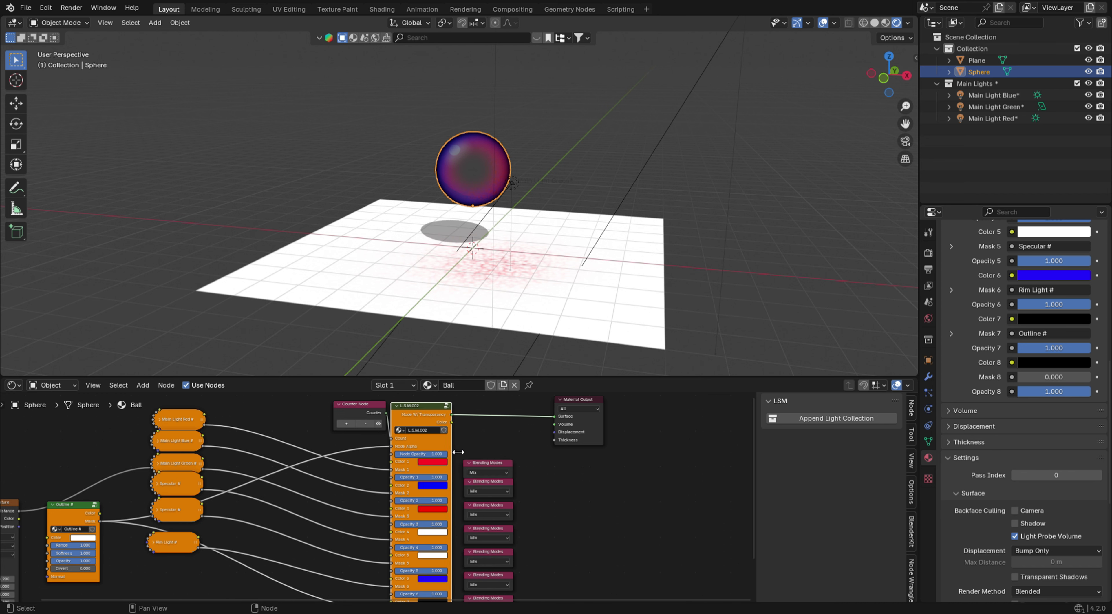
Try the Darken mode on the second Blending Modes node of the Ball material and return it to Mix.
shift+scroll(528, 505, down, 2)
click(501, 457)
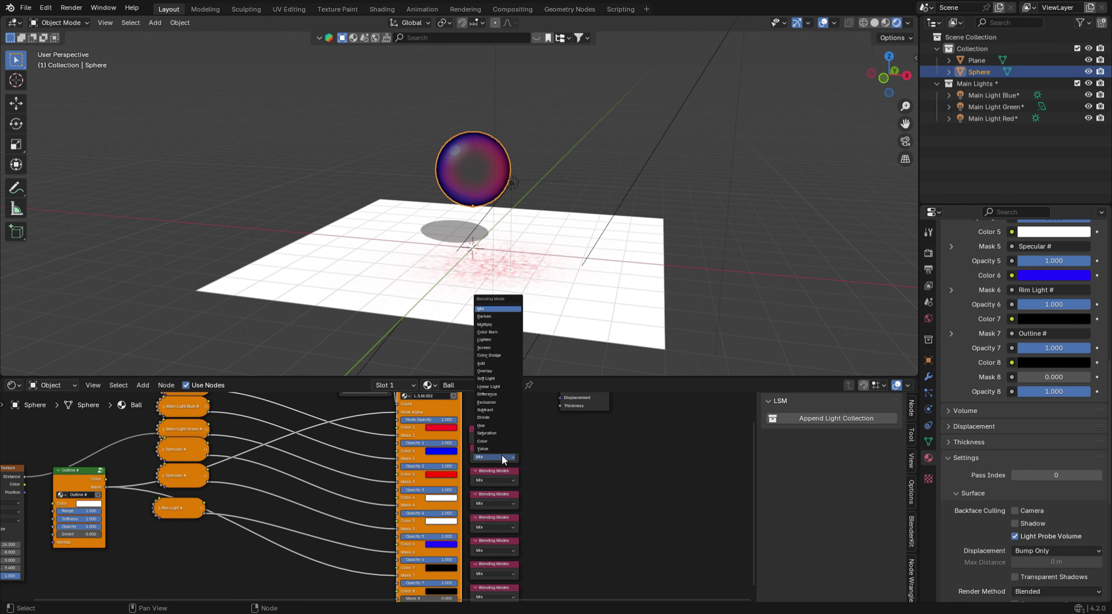
click(493, 317)
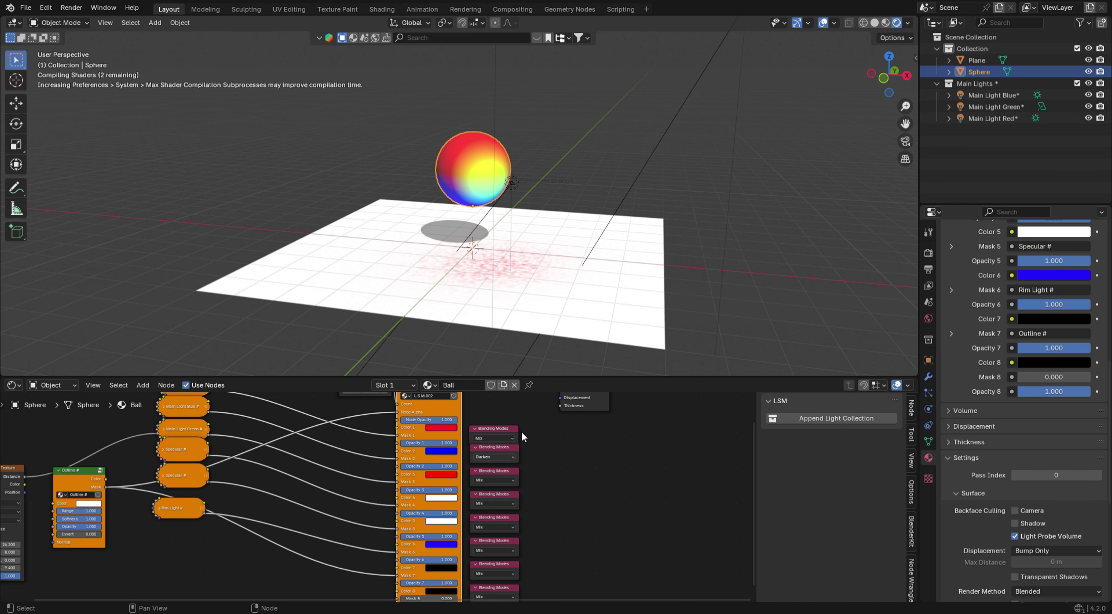
click(506, 457)
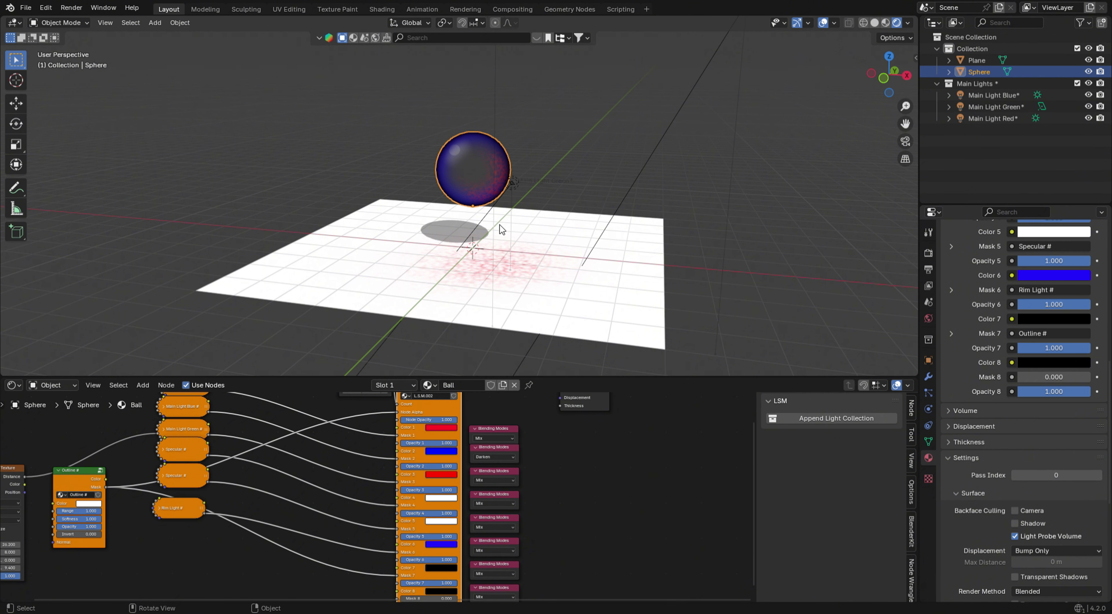
click(507, 455)
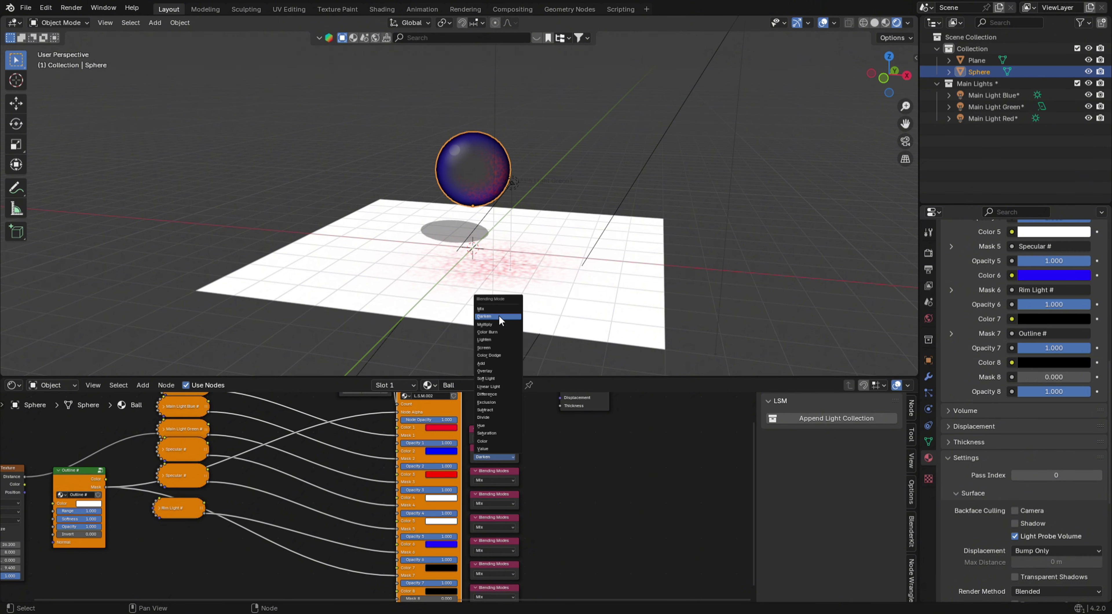
click(493, 308)
Expand the collapsed Main Light Red and Main Light Blue nodes and spread them apart above the other nodes.
shift+middle_drag(380, 507, 502, 563)
scroll(371, 523, up, 4)
shift+middle_drag(365, 462, 411, 532)
click(333, 479)
drag(333, 479, 250, 406)
click(270, 453)
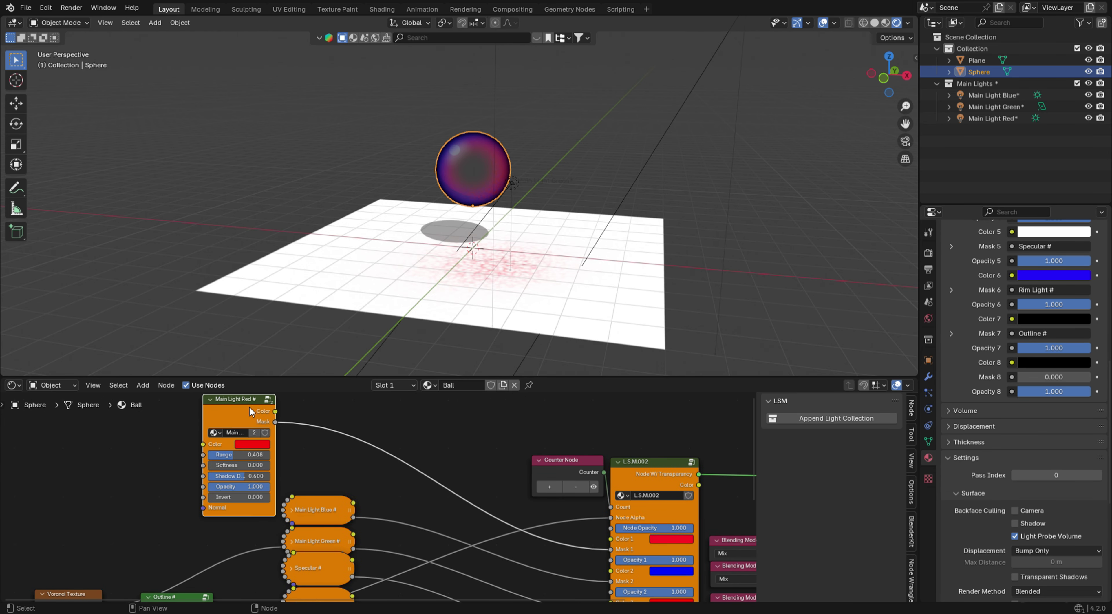
click(296, 509)
drag(313, 514, 349, 446)
Expand the Main Light Green node and the first Specular node and move both closer to the L.S.M.002 node.
middle_drag(288, 543, 332, 505)
click(335, 504)
drag(389, 523, 522, 421)
click(336, 530)
middle_drag(381, 542, 383, 468)
drag(376, 468, 521, 405)
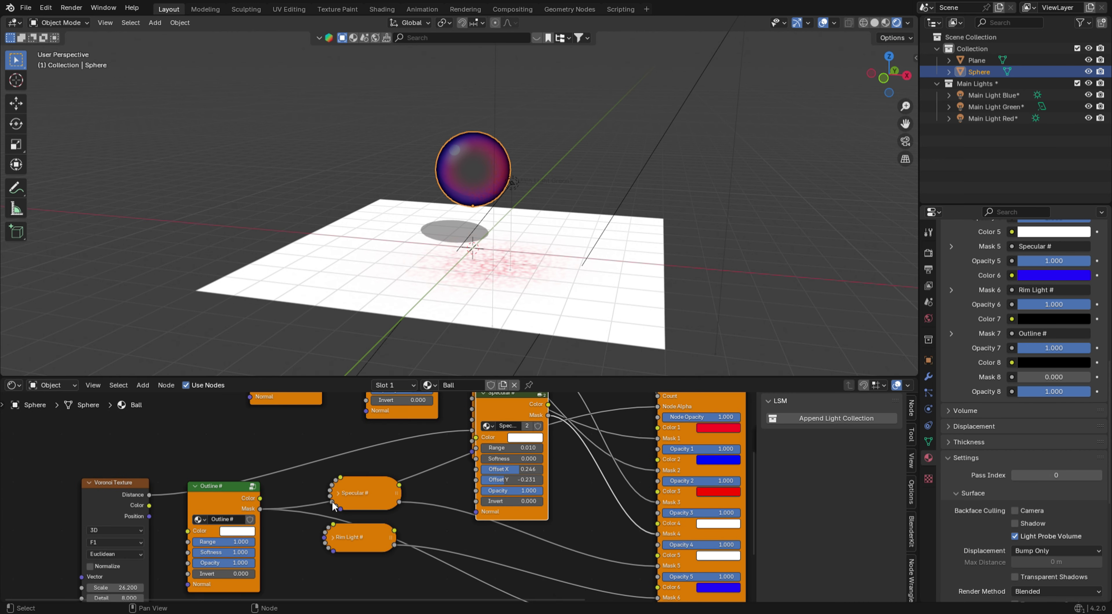
Expand the Rim Light node and shift the expanded Specular node down, below the Main Light Green node's header.
click(336, 537)
scroll(344, 516, down, 2)
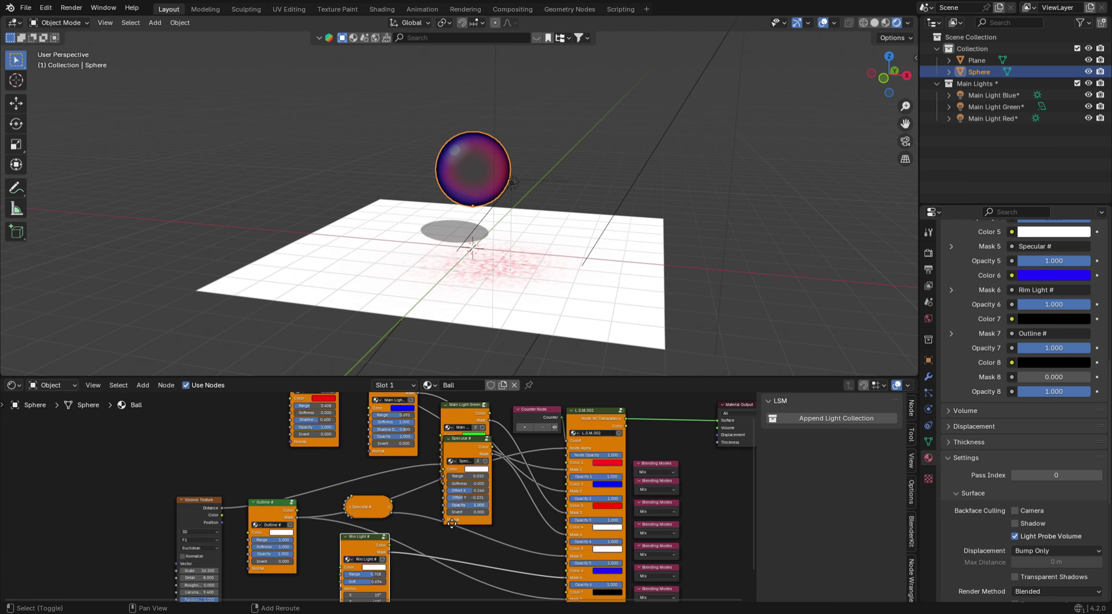
shift+middle_drag(451, 523, 397, 521)
drag(399, 524, 391, 546)
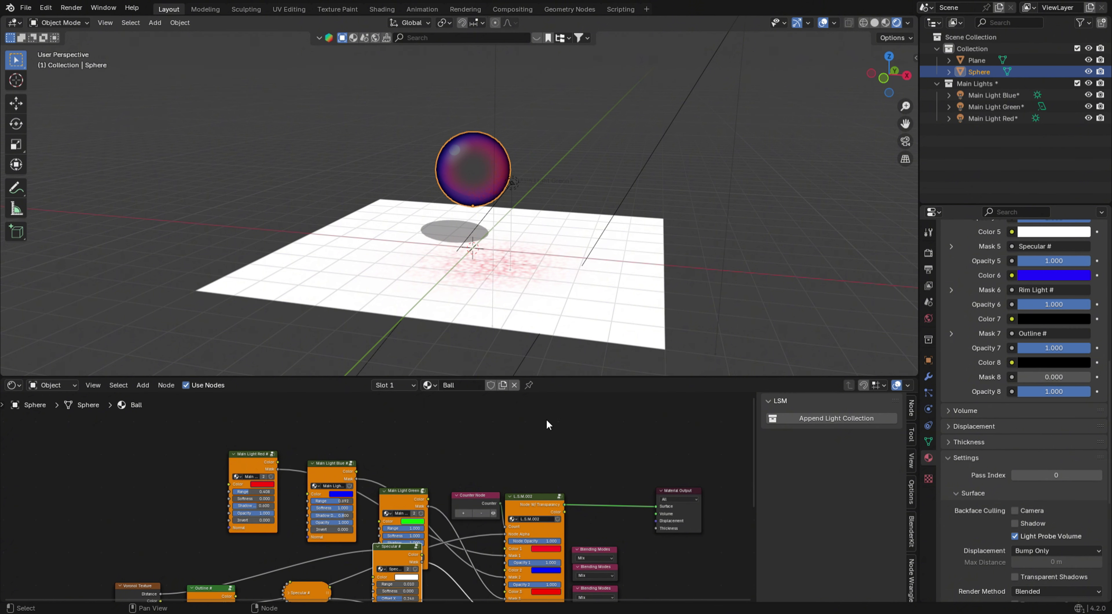
Enlarge the 3D viewport to view the transparent sphere from several angles, and bring the node editor back to its former height.
drag(604, 383, 605, 574)
scroll(448, 381, up, 4)
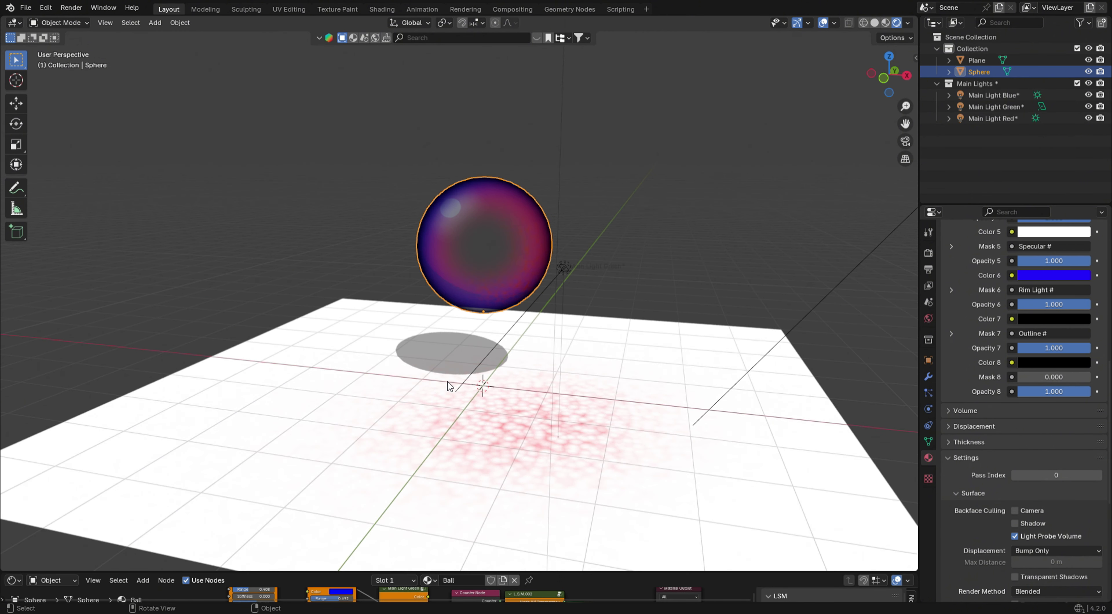
middle_drag(560, 250, 593, 167)
click(592, 166)
middle_drag(478, 214, 536, 248)
click(489, 227)
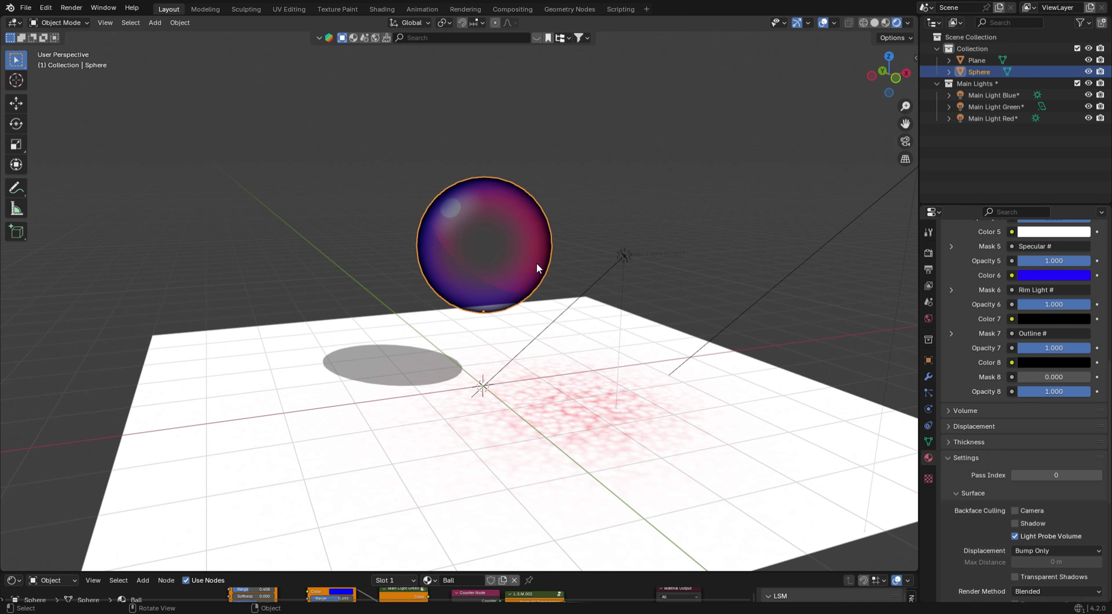
drag(592, 578, 590, 372)
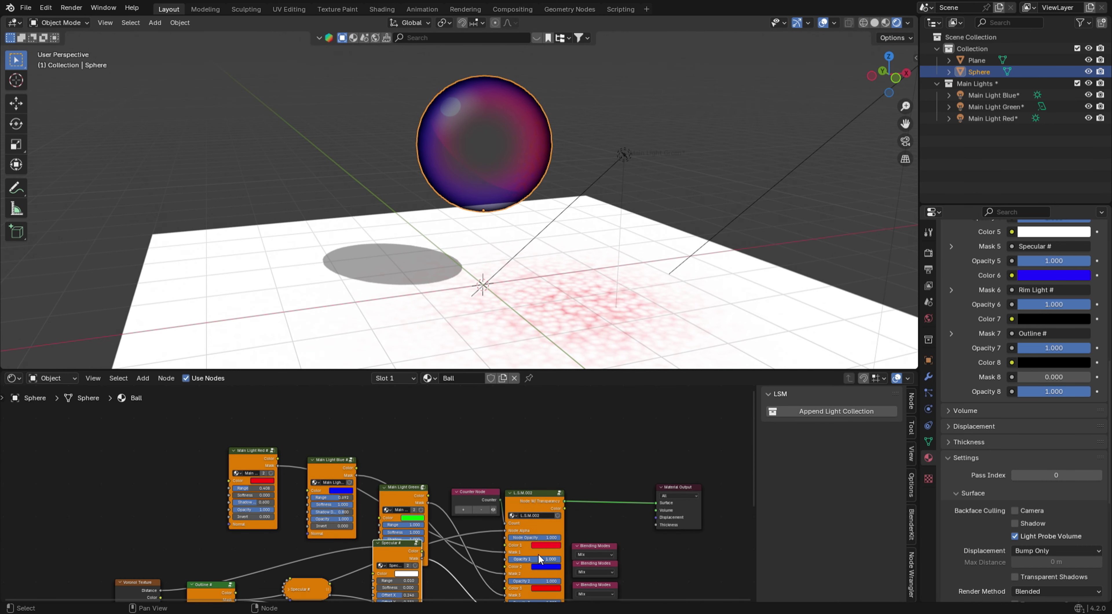
Move the L.S.M.002 node and the Counter Node slightly up to line them up with the Material Output.
drag(523, 497, 527, 491)
drag(478, 492, 480, 489)
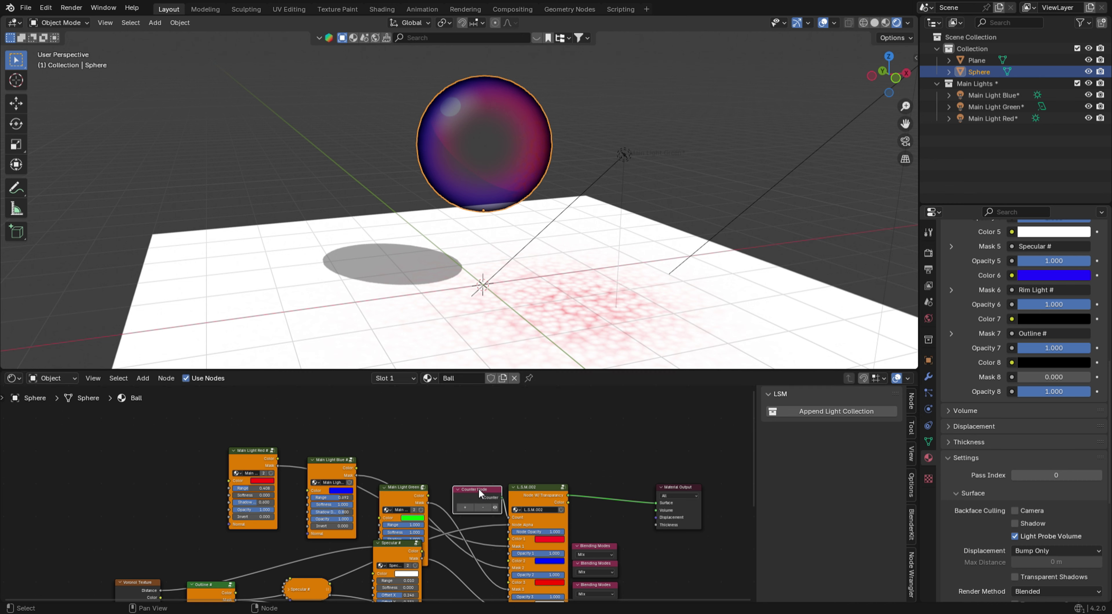
middle_drag(504, 123, 475, 212)
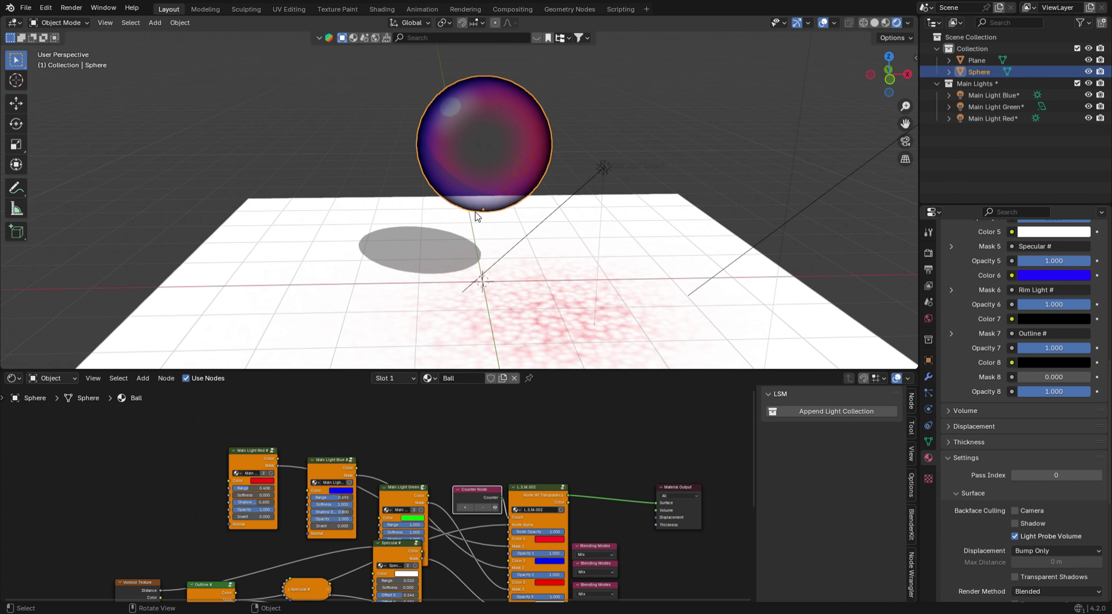
scroll(434, 470, down, 2)
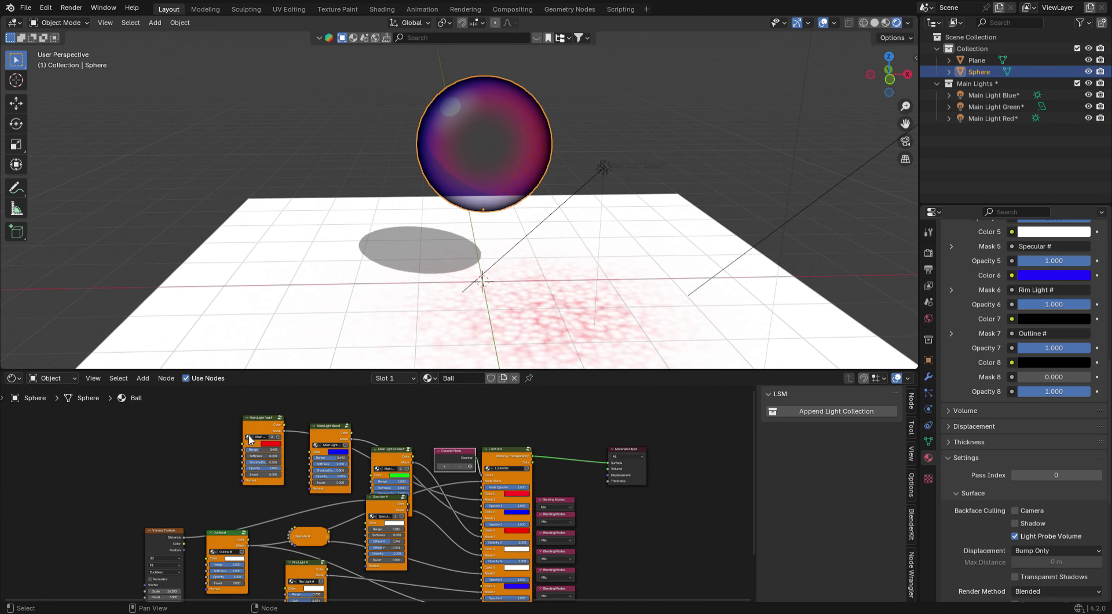
Box-select the light and effect nodes, deselect them, and view the sphere against the plane from other angles.
drag(198, 408, 455, 602)
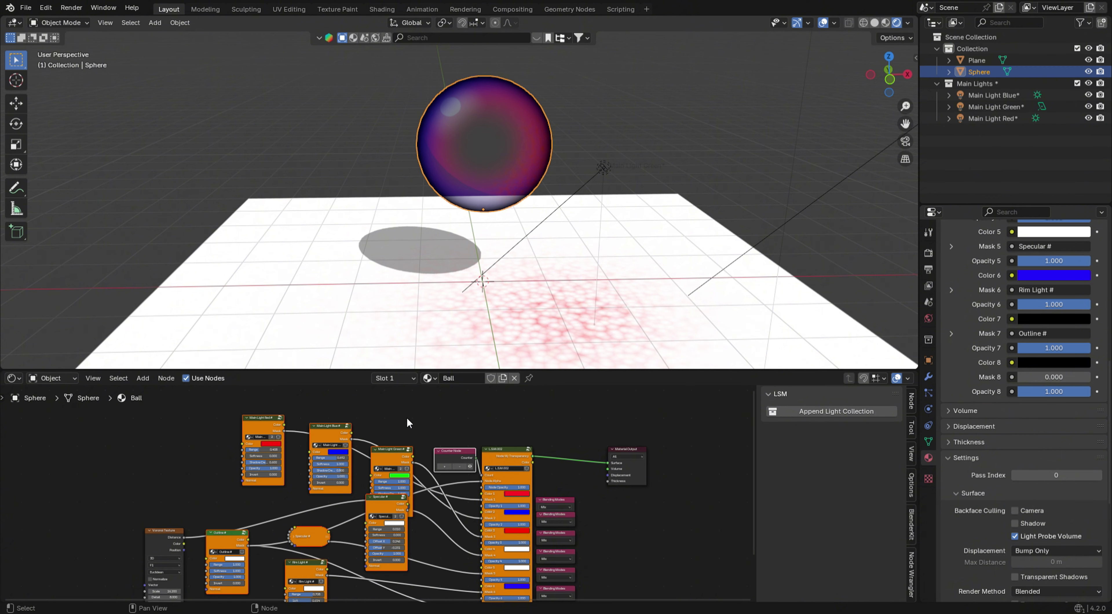
click(676, 420)
middle_drag(488, 160, 565, 127)
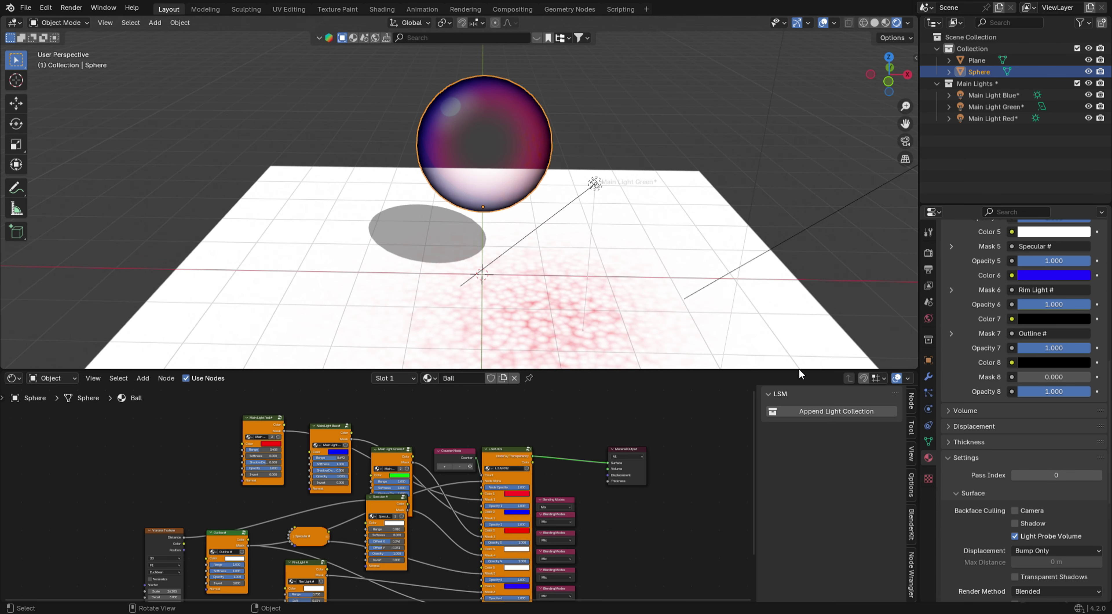
middle_drag(457, 161, 575, 162)
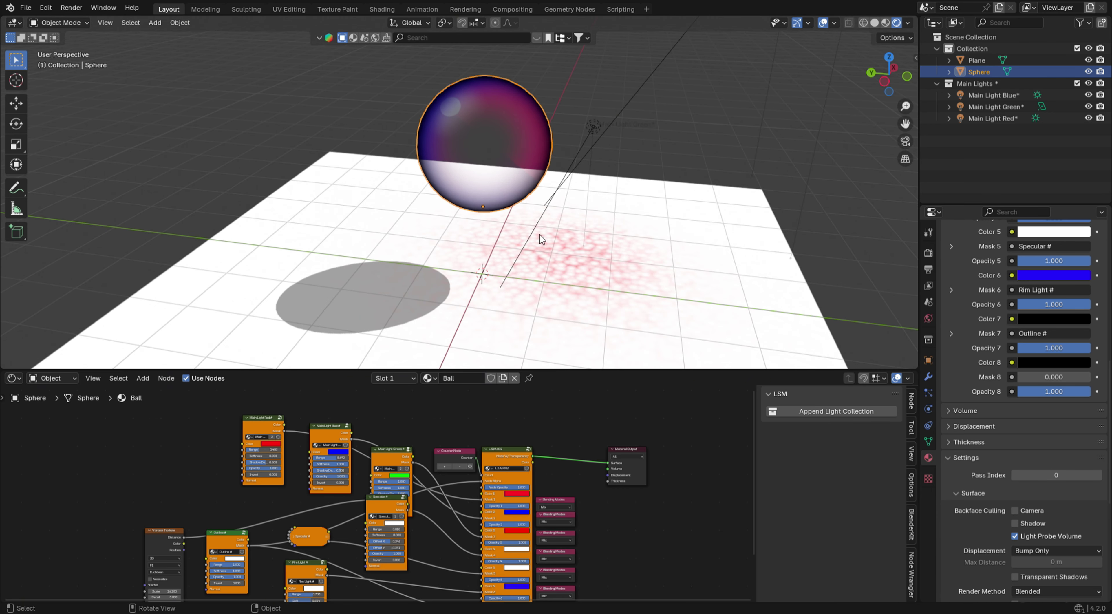
scroll(597, 417, down, 1)
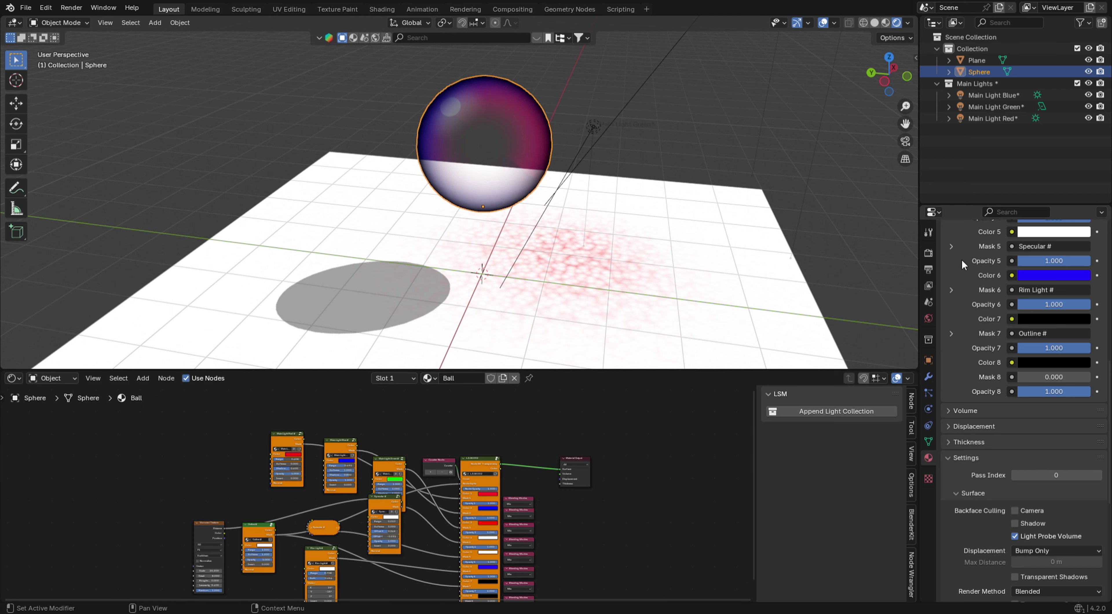